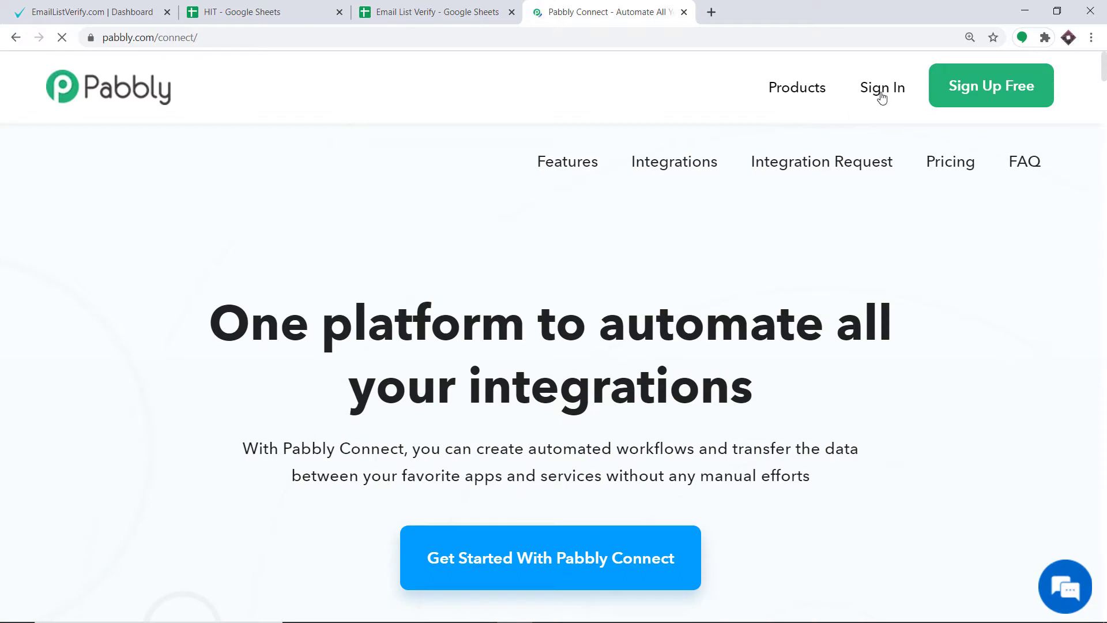
Sign in to Pabbly and open the Connect application from the list of all apps.
click(883, 93)
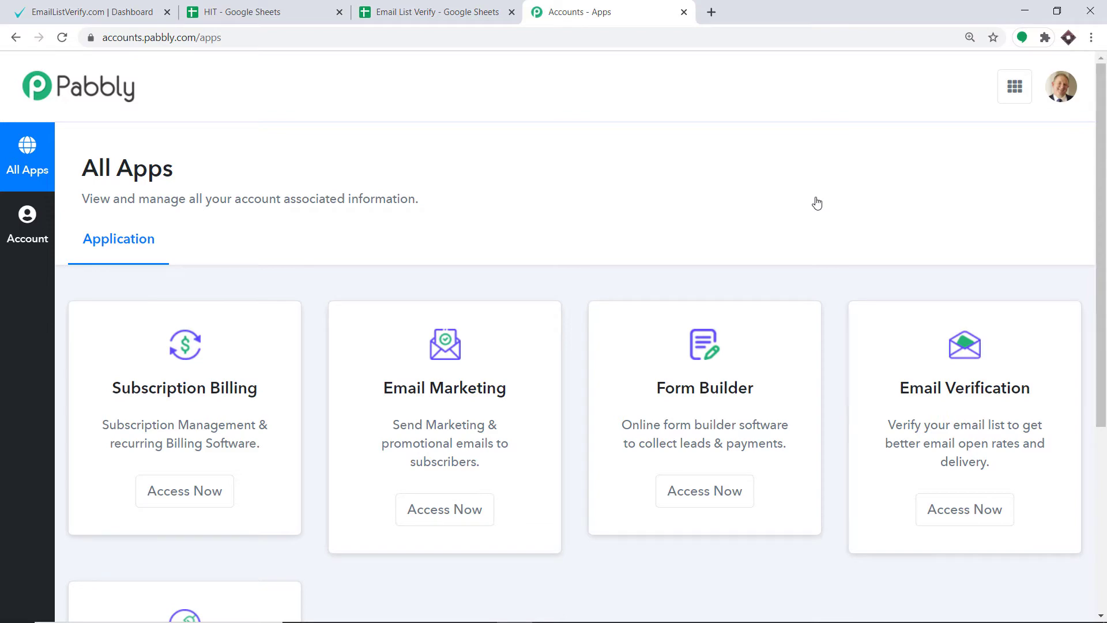
scroll(817, 203, down, 5)
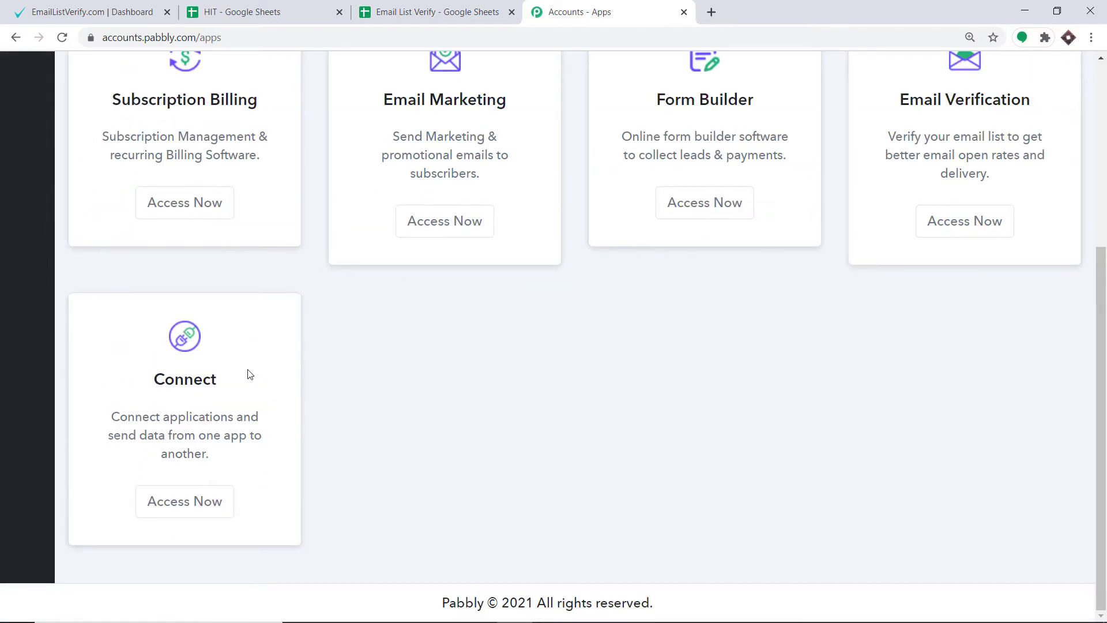
click(195, 507)
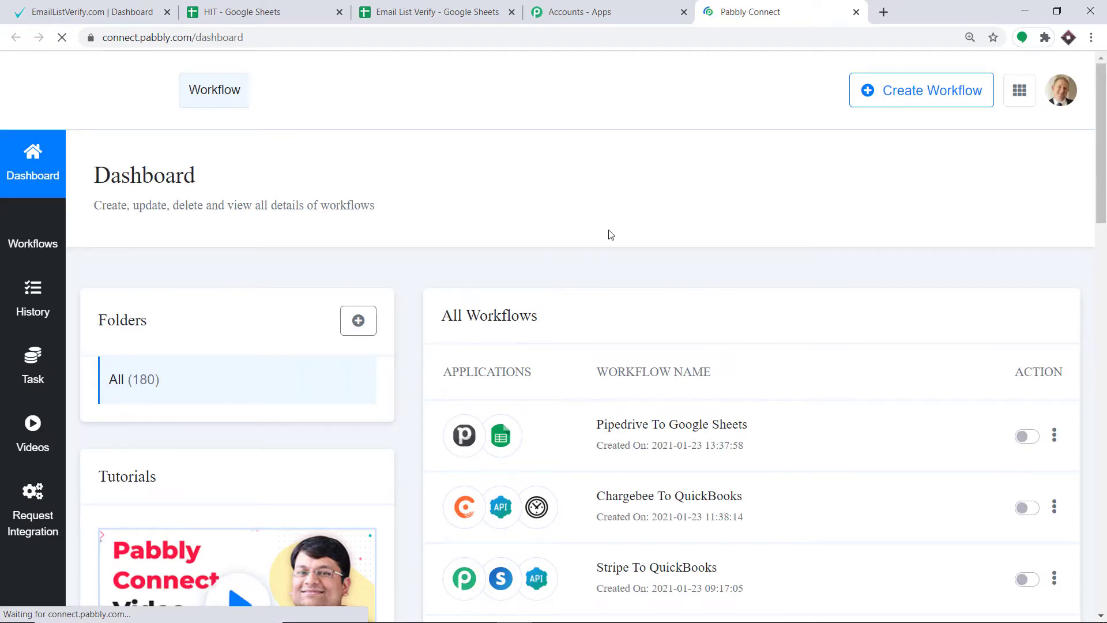
Create a new workflow named "Google Sheets To EmailListVerify".
click(903, 97)
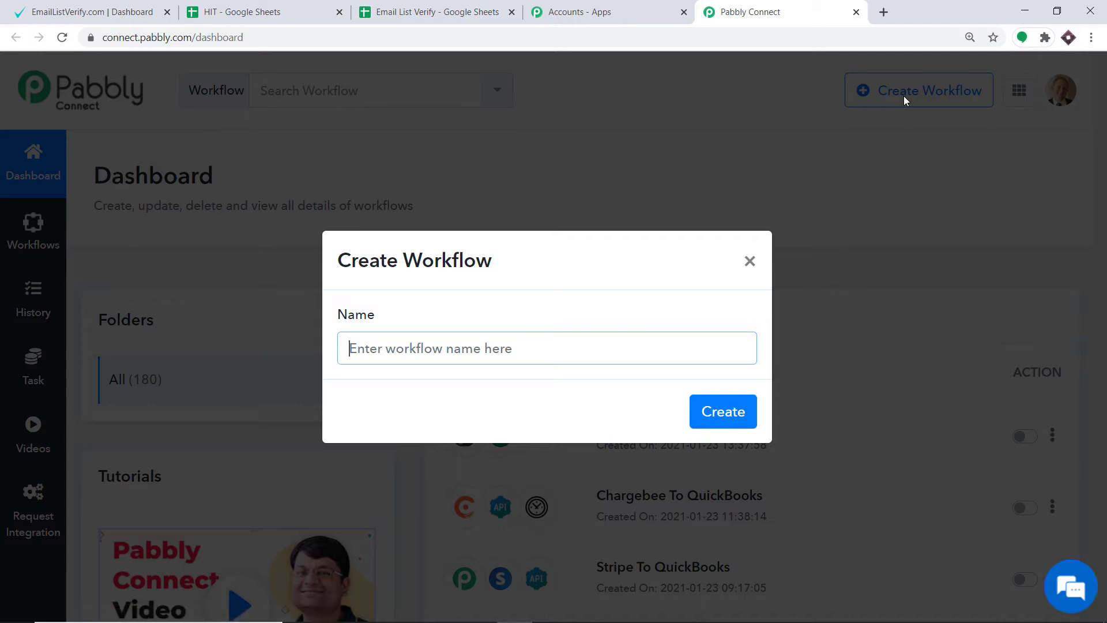
text(G)
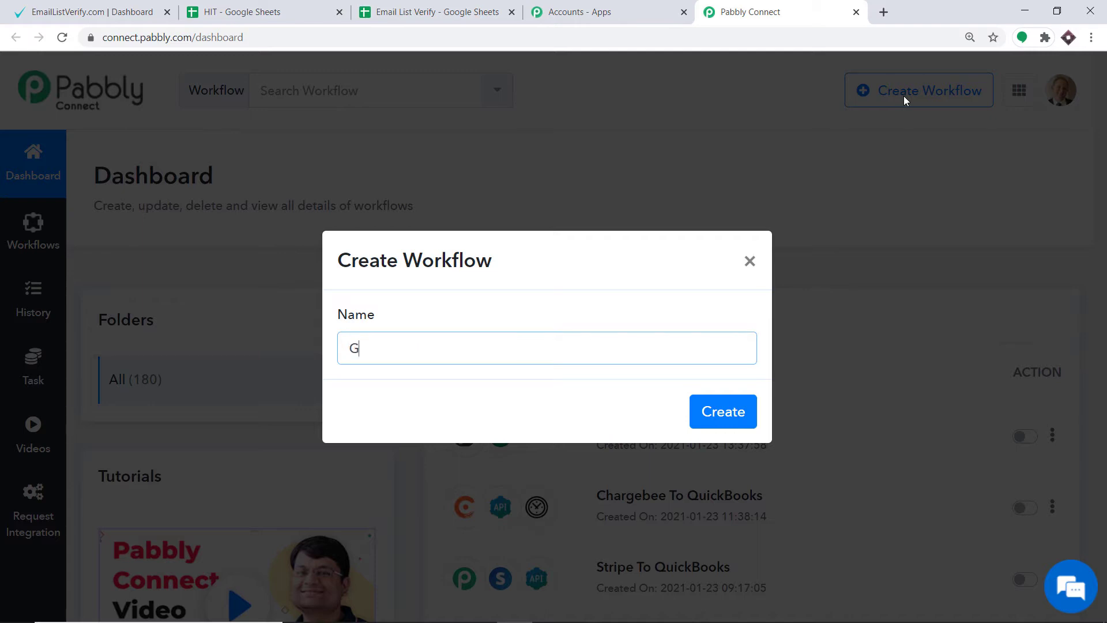
text(oogle Sheets To E)
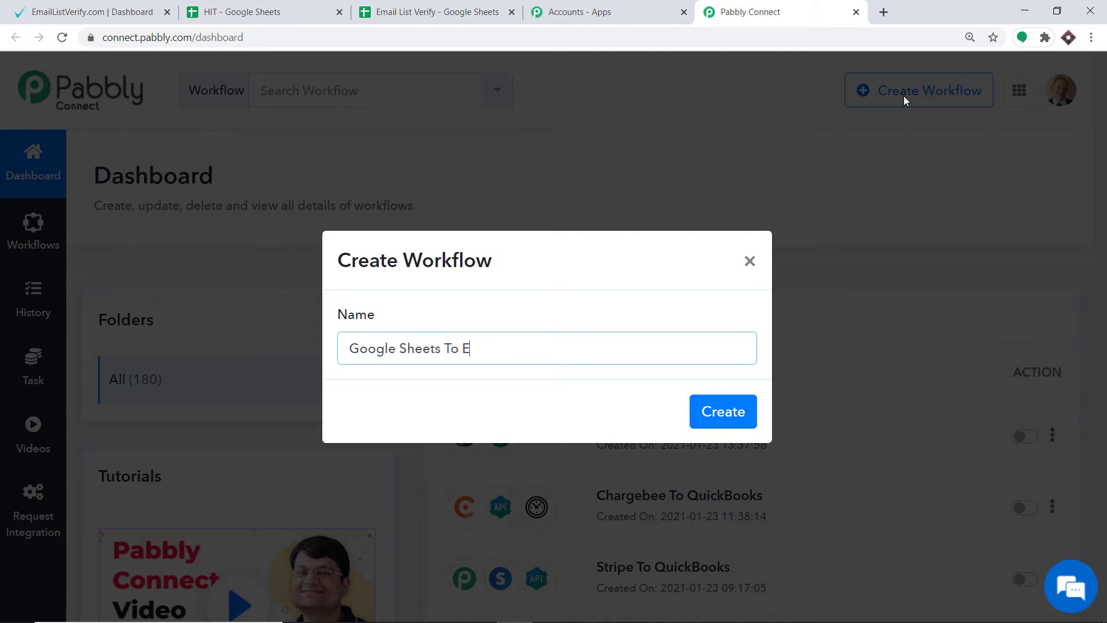
text(mailListVerify)
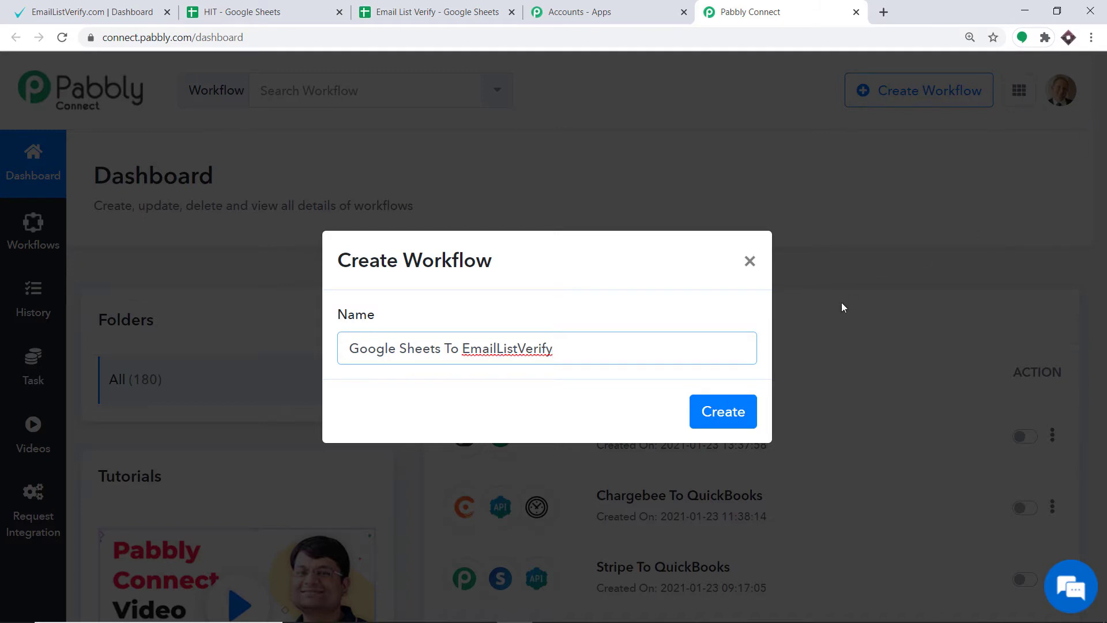
click(724, 413)
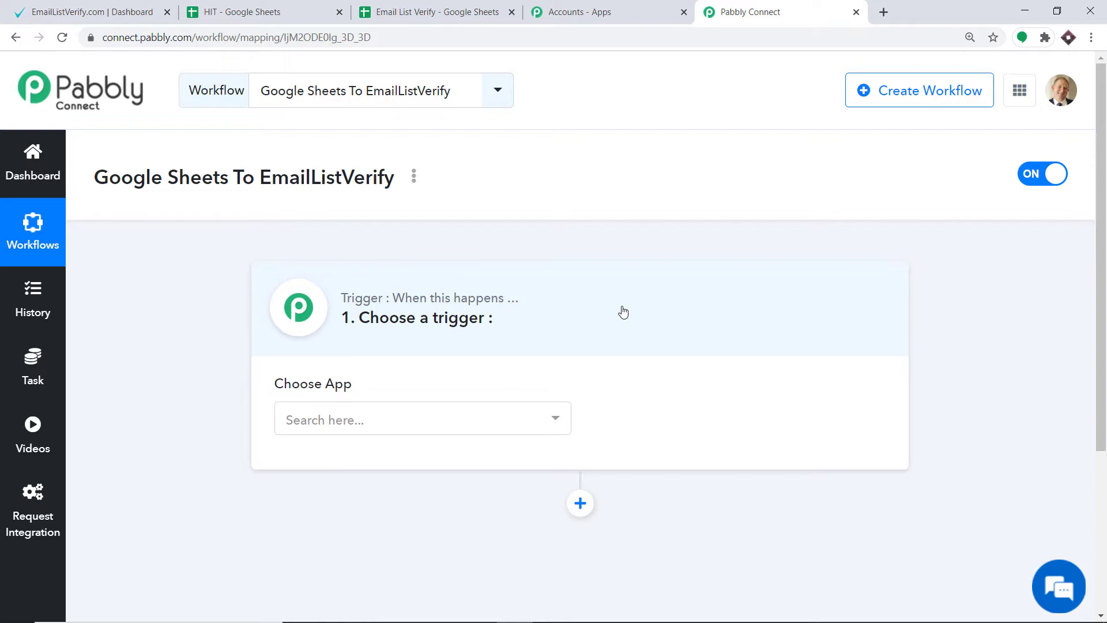
Set the workflow's trigger app to Google Sheets with the trigger event New Spreadsheet Row.
click(432, 437)
text(google)
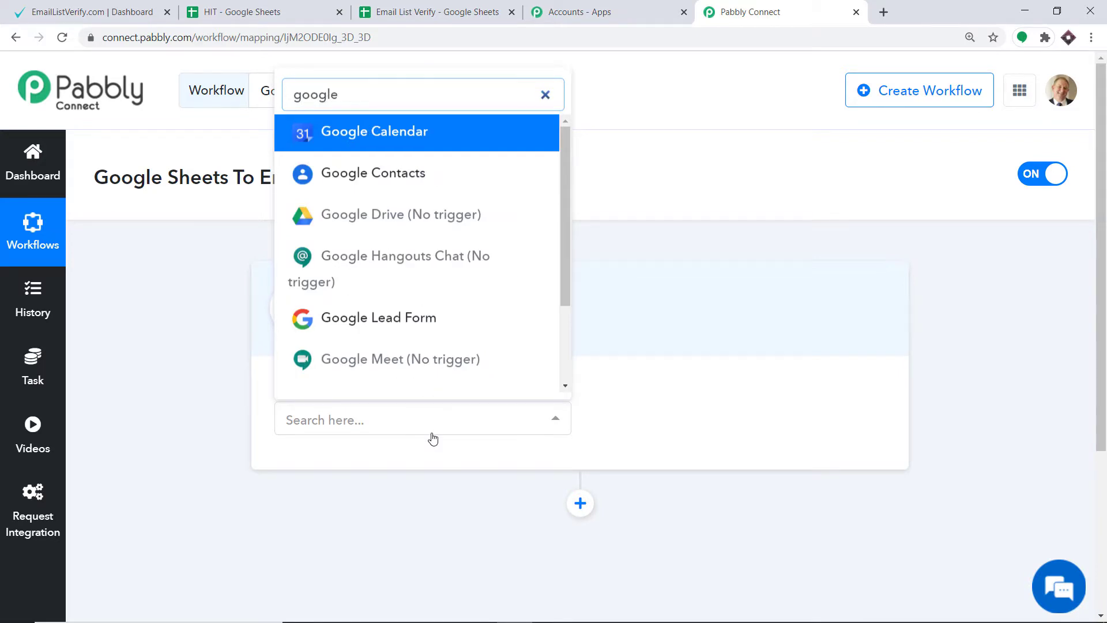
text( shee)
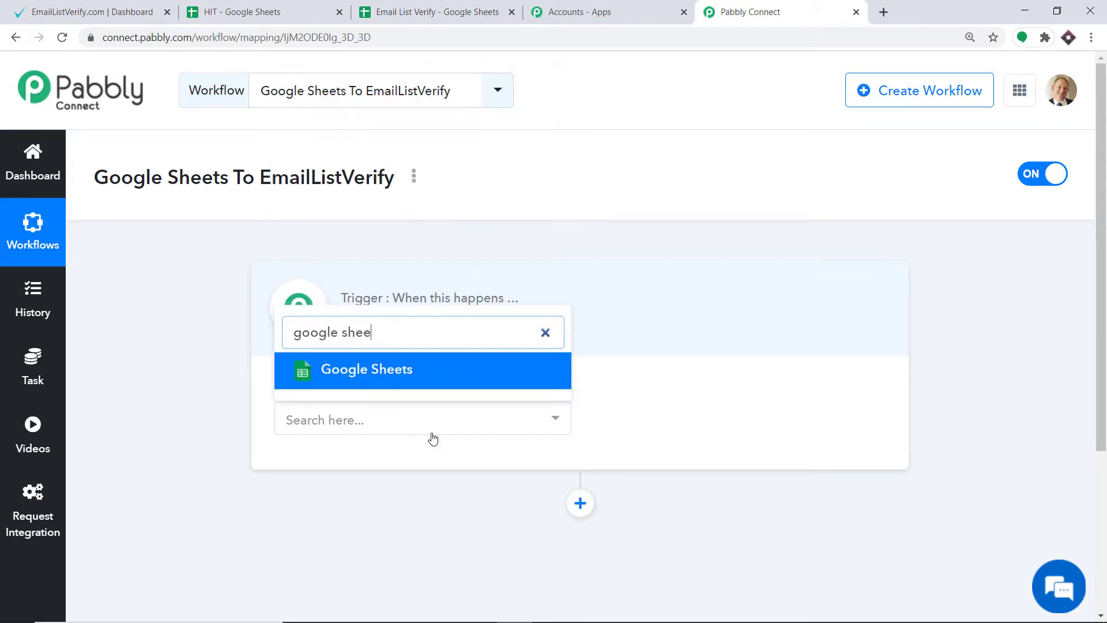
click(440, 376)
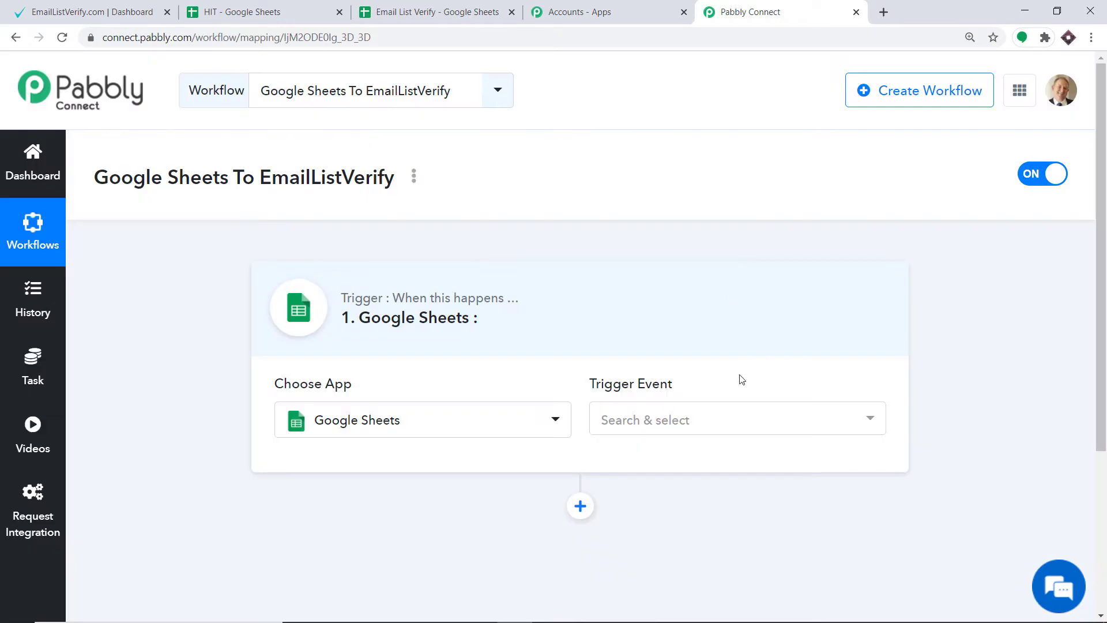
click(674, 422)
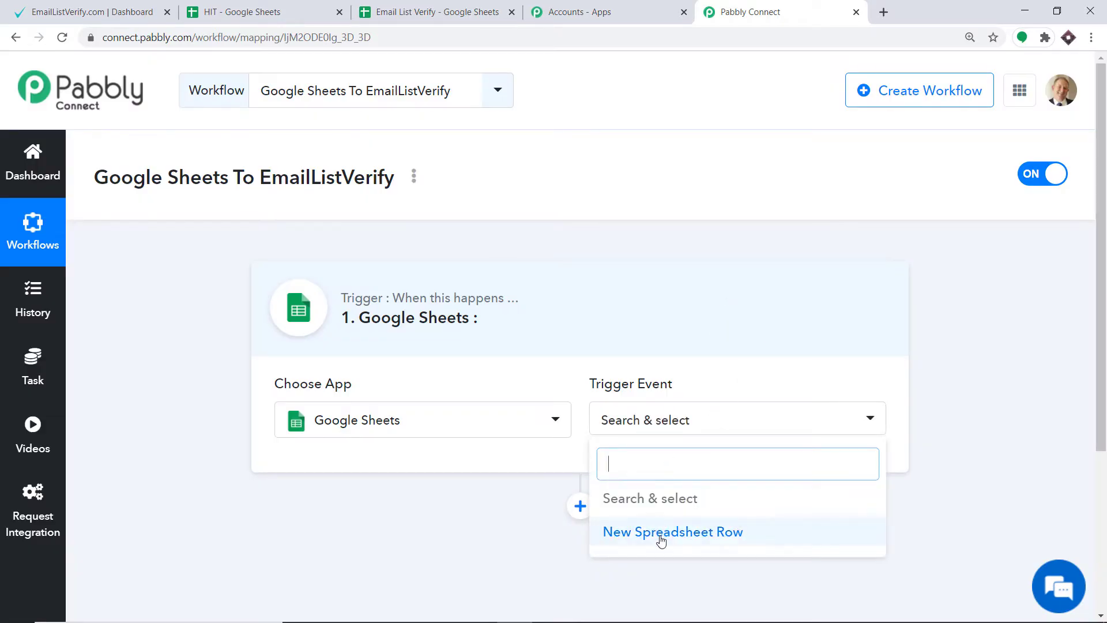
click(661, 533)
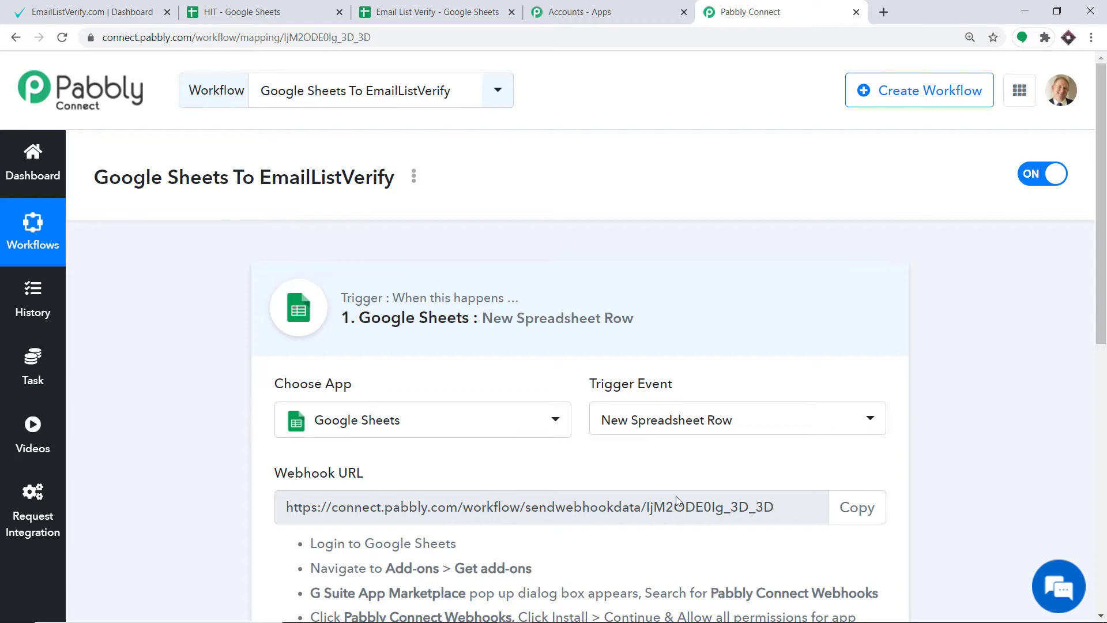
Switch to the Email List Verify spreadsheet and look up the Pabbly Connect Webhooks add-on in the Google Workspace Marketplace.
scroll(678, 501, down, 3)
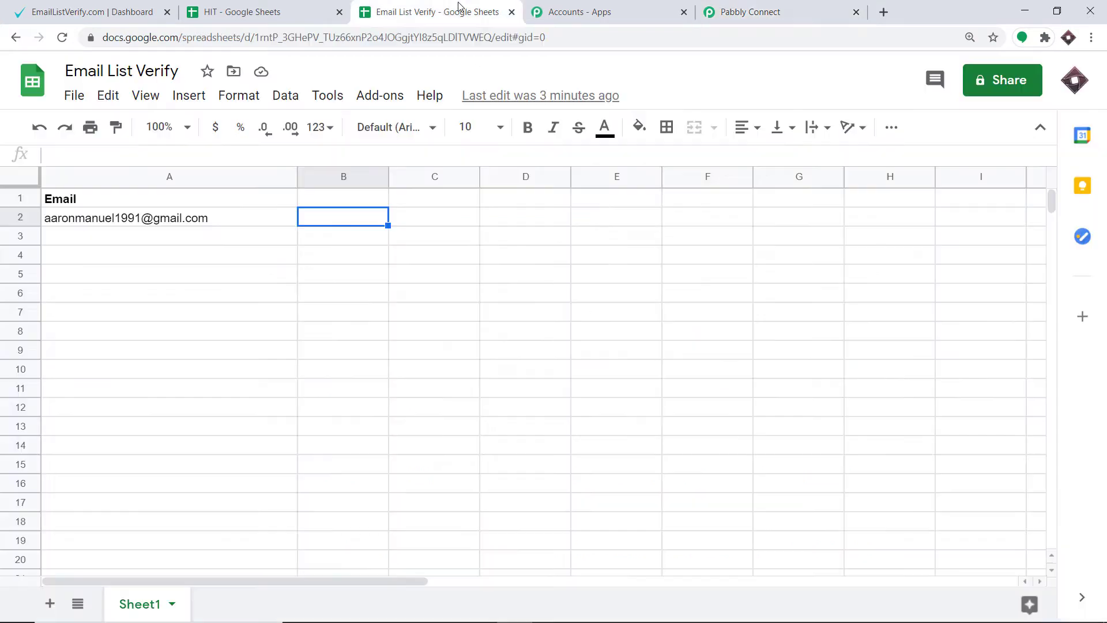
click(459, 10)
click(383, 100)
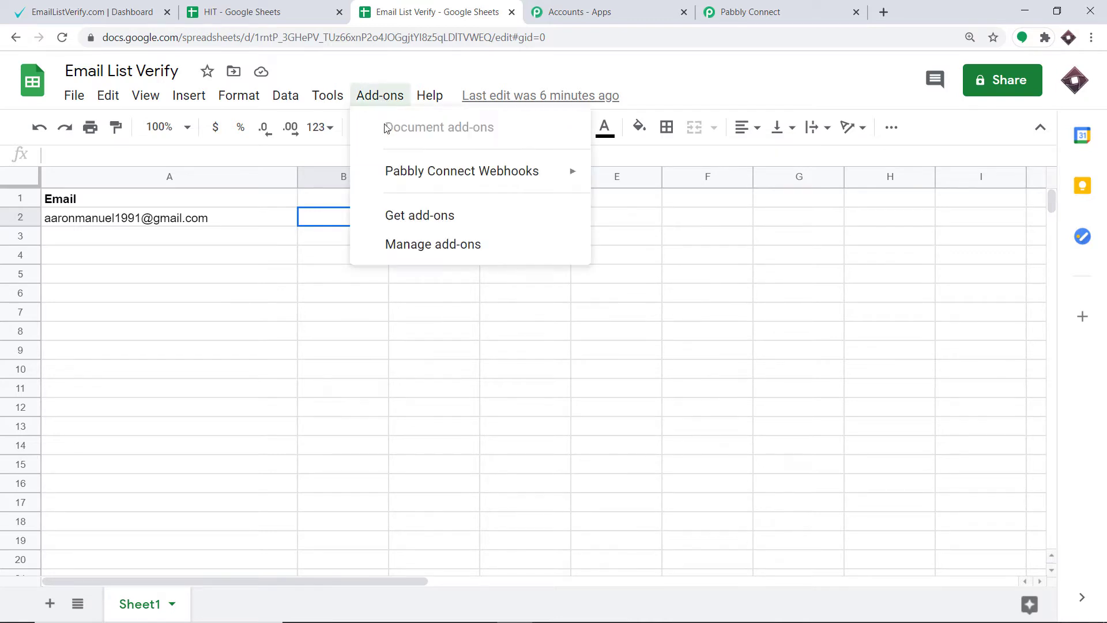
mouse_move(379, 176)
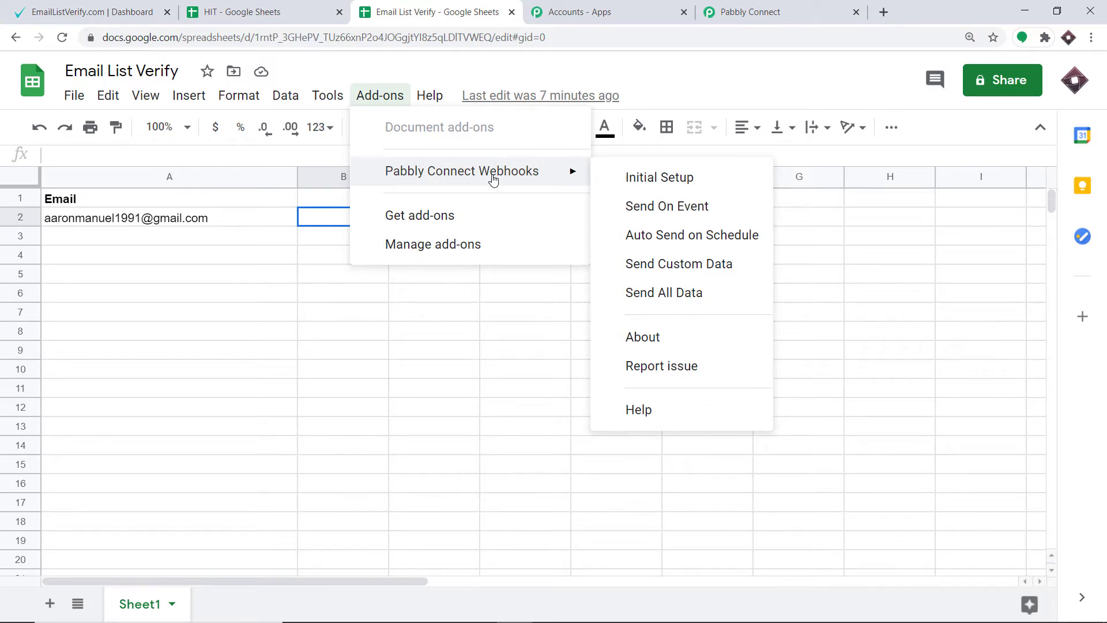
click(476, 218)
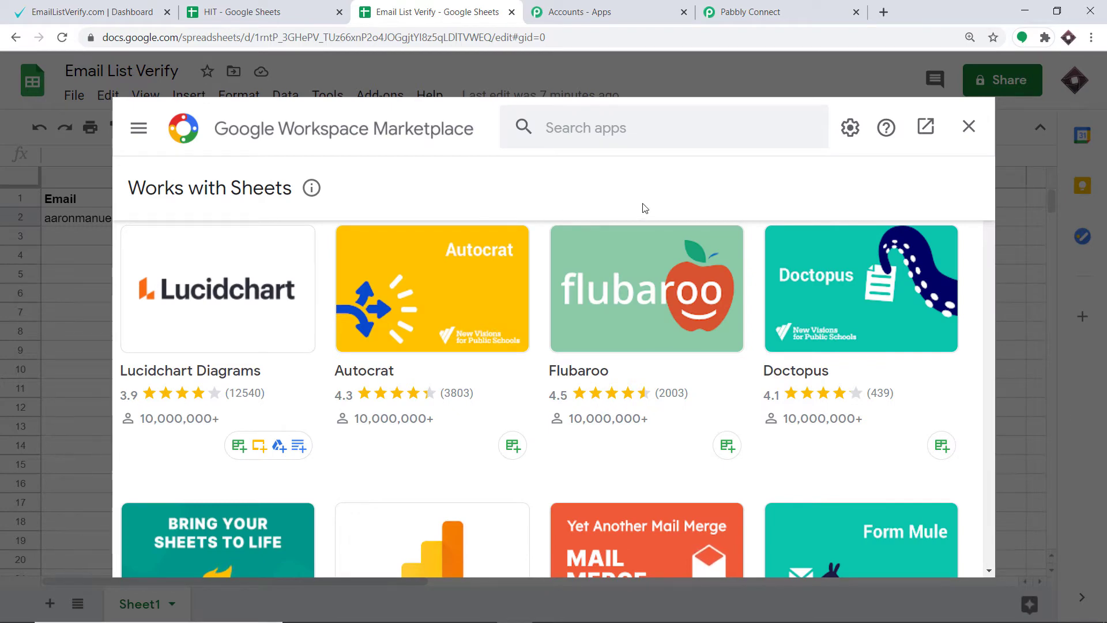
click(611, 128)
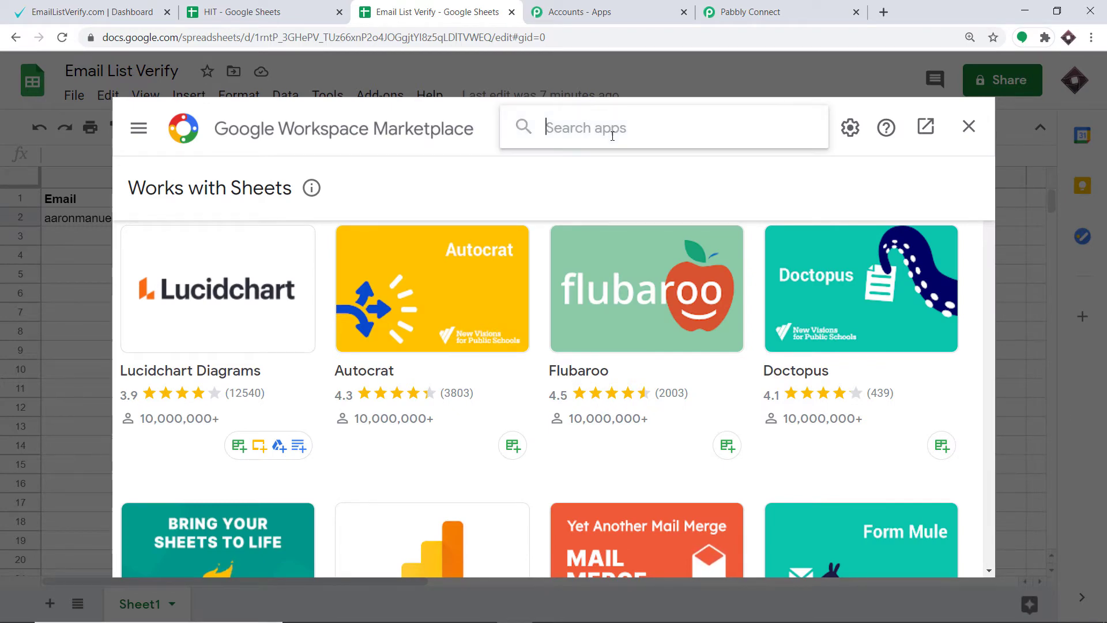
text(pabbl)
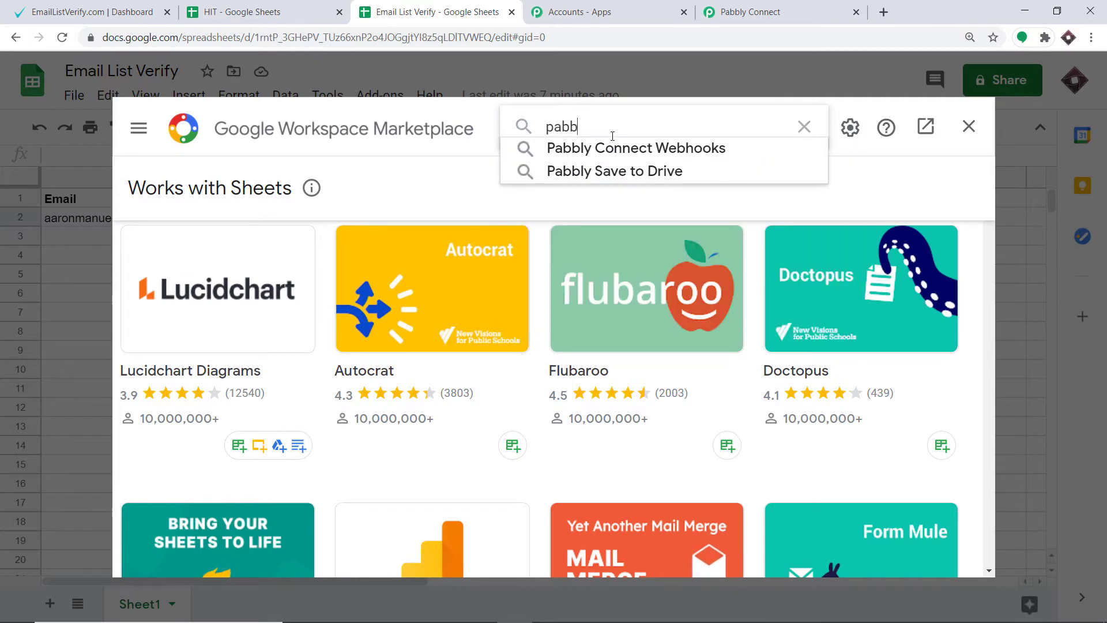
click(624, 147)
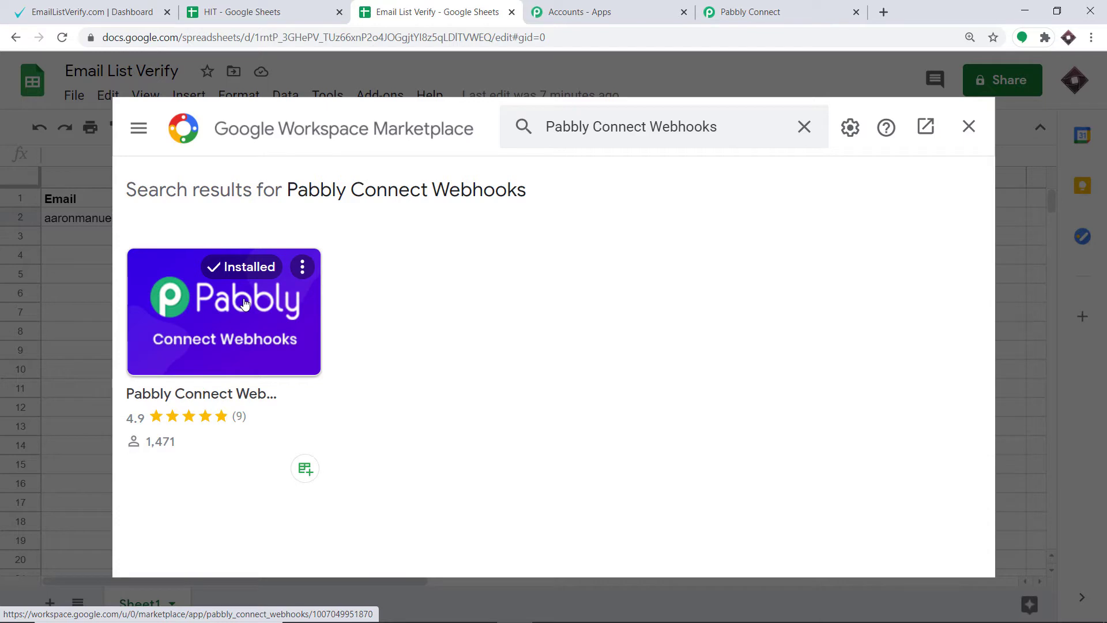
click(969, 127)
Fill in the Pabbly Connect Webhooks initial setup with the webhook URL copied from the workflow and trigger column A.
click(382, 97)
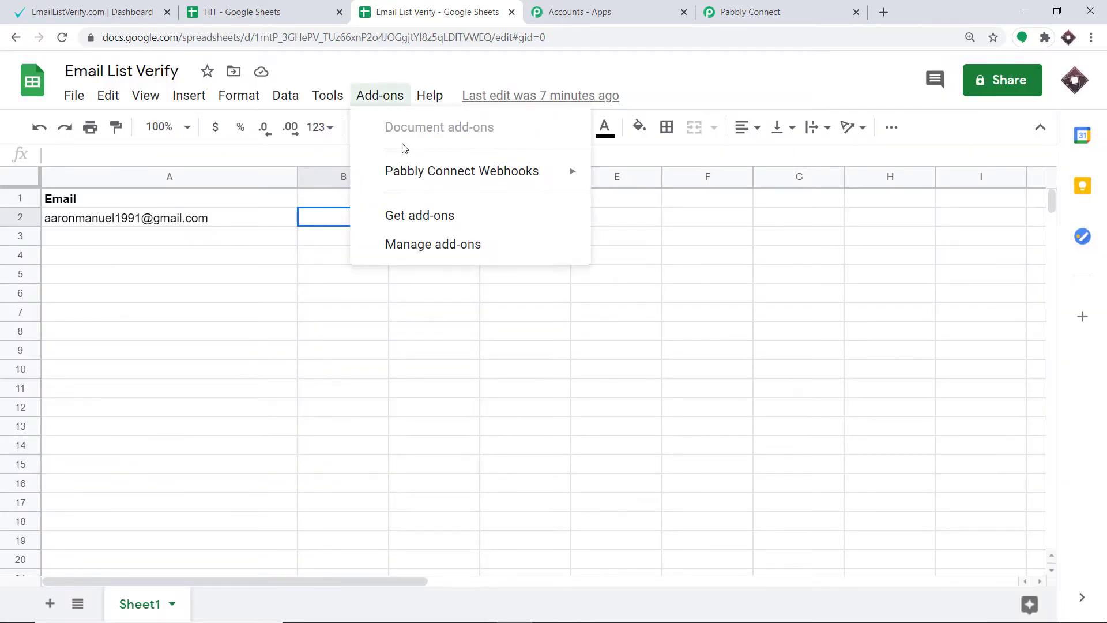
mouse_move(412, 173)
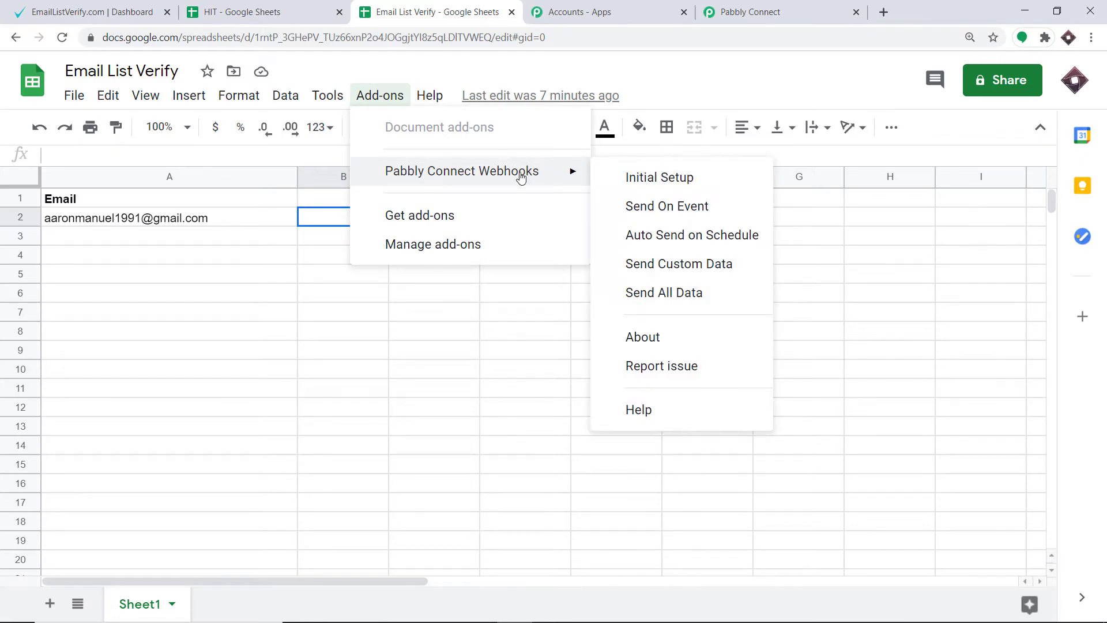
click(656, 179)
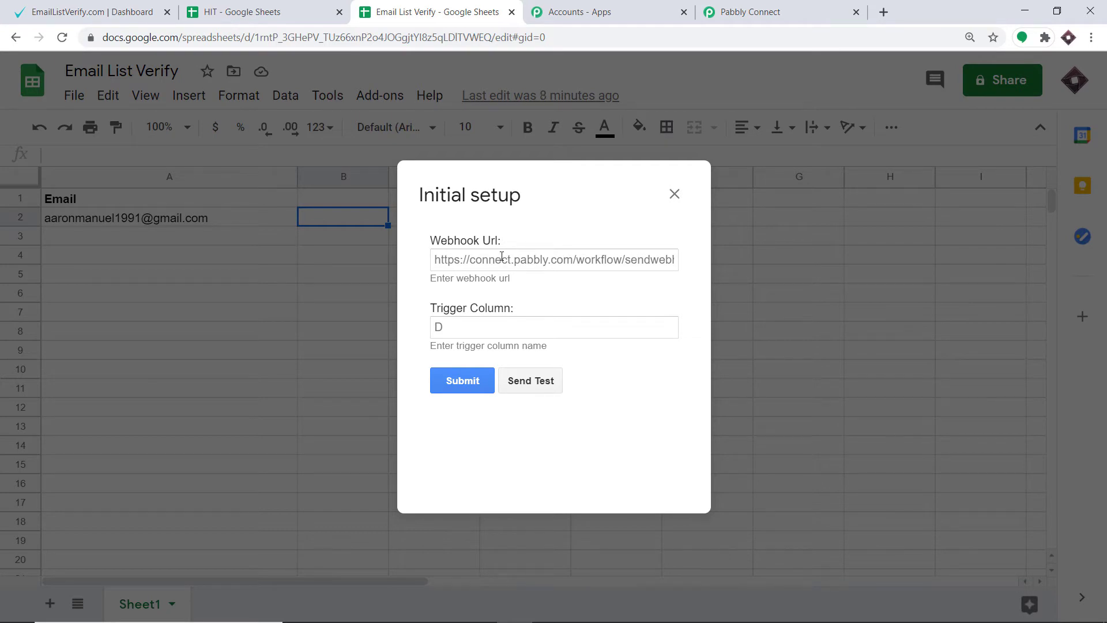
click(752, 3)
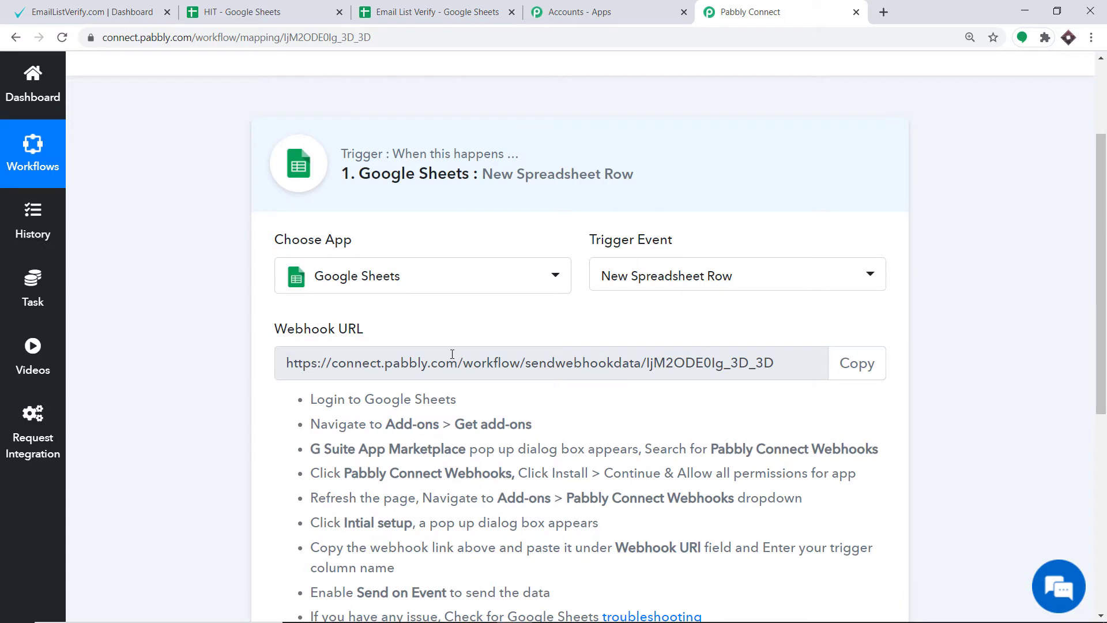
click(877, 371)
key(ctrl+c)
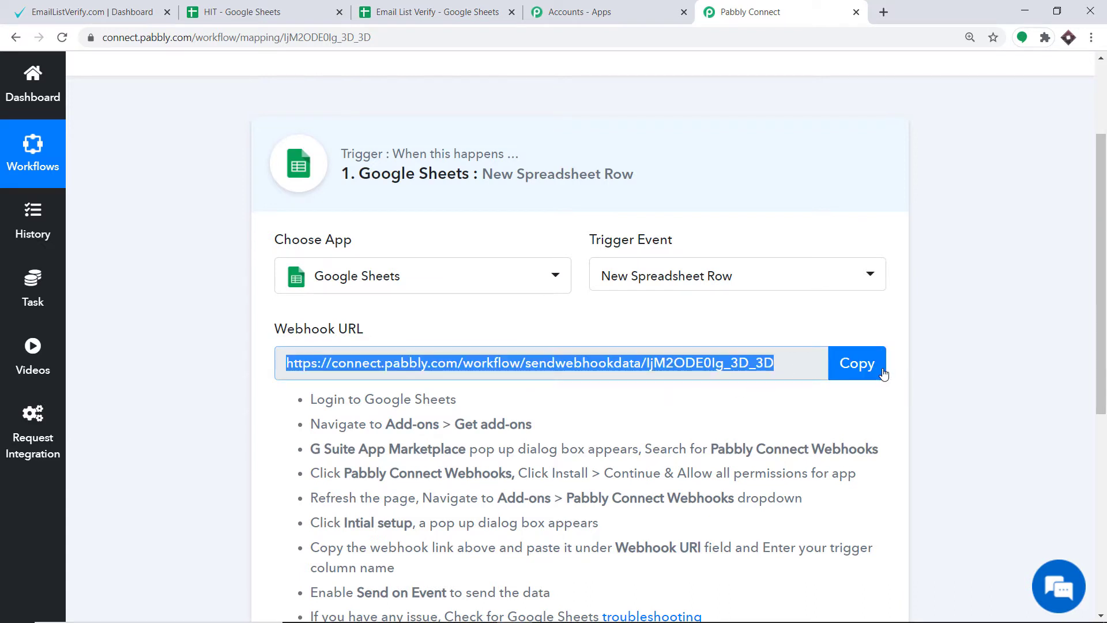
click(444, 7)
click(436, 259)
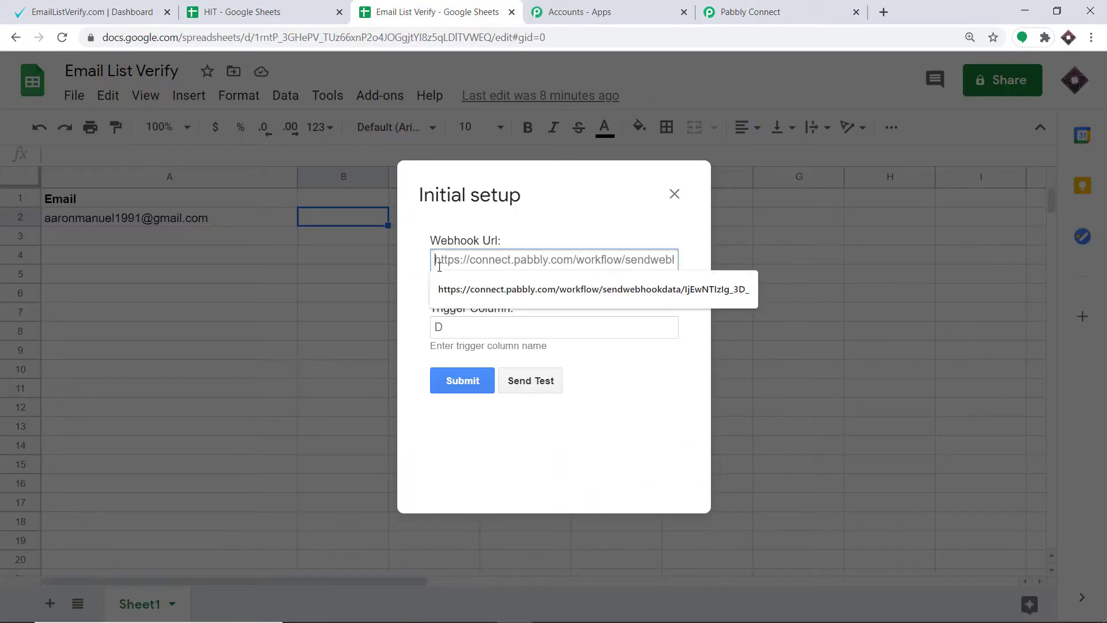
right_click(440, 267)
click(476, 381)
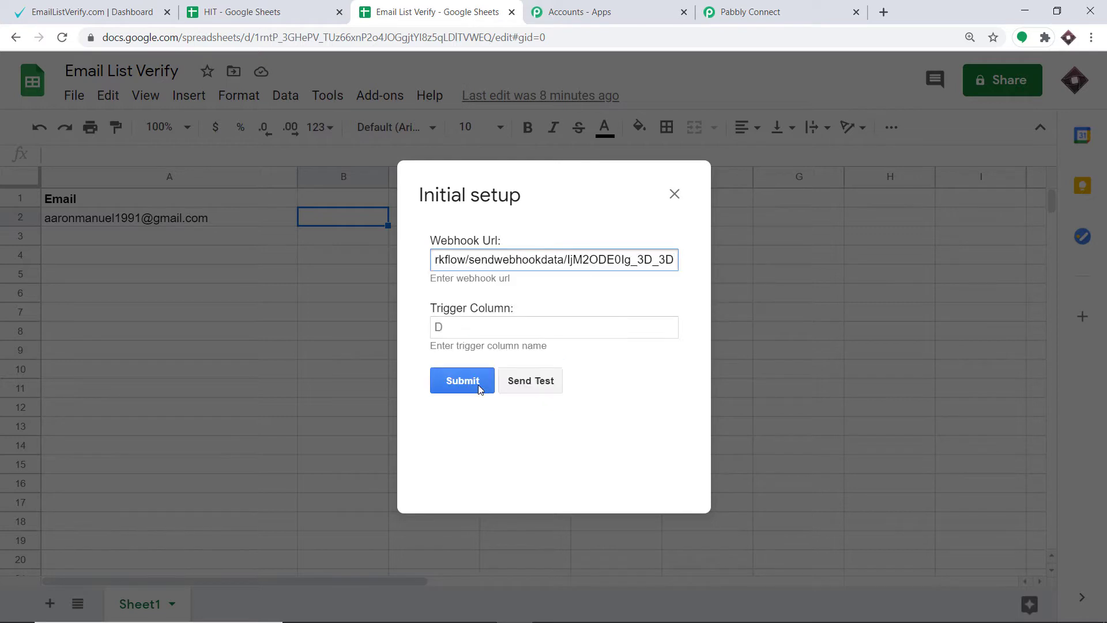
click(460, 326)
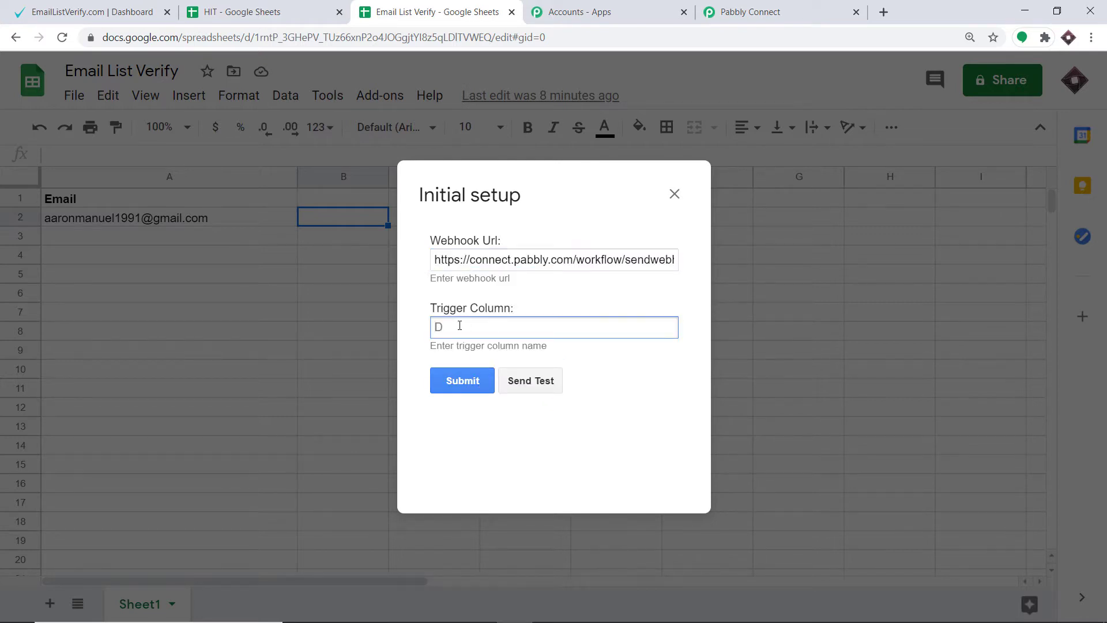
text(A)
Start capturing the webhook response in Pabbly Connect and send test data from the spreadsheet's initial setup, checking the captured response.
click(807, 11)
scroll(852, 277, down, 5)
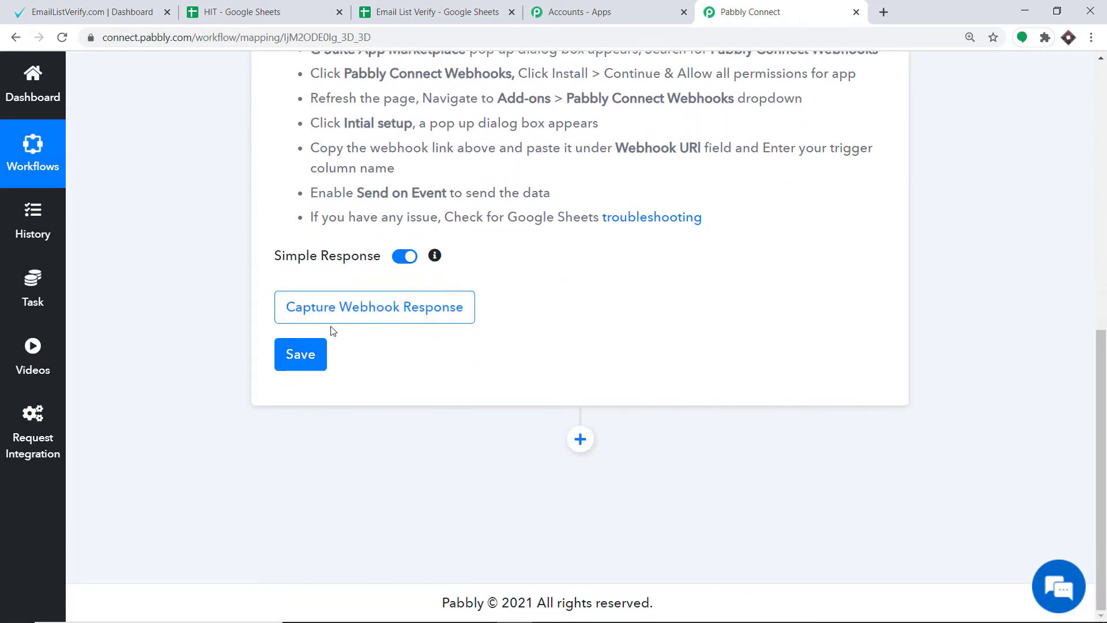
click(354, 322)
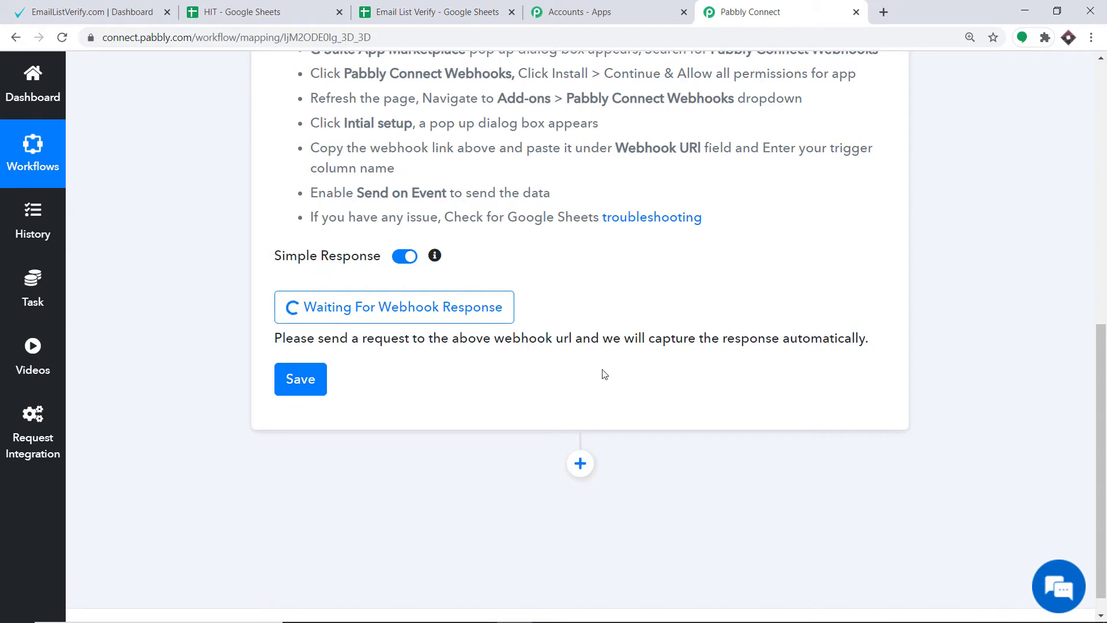
click(411, 6)
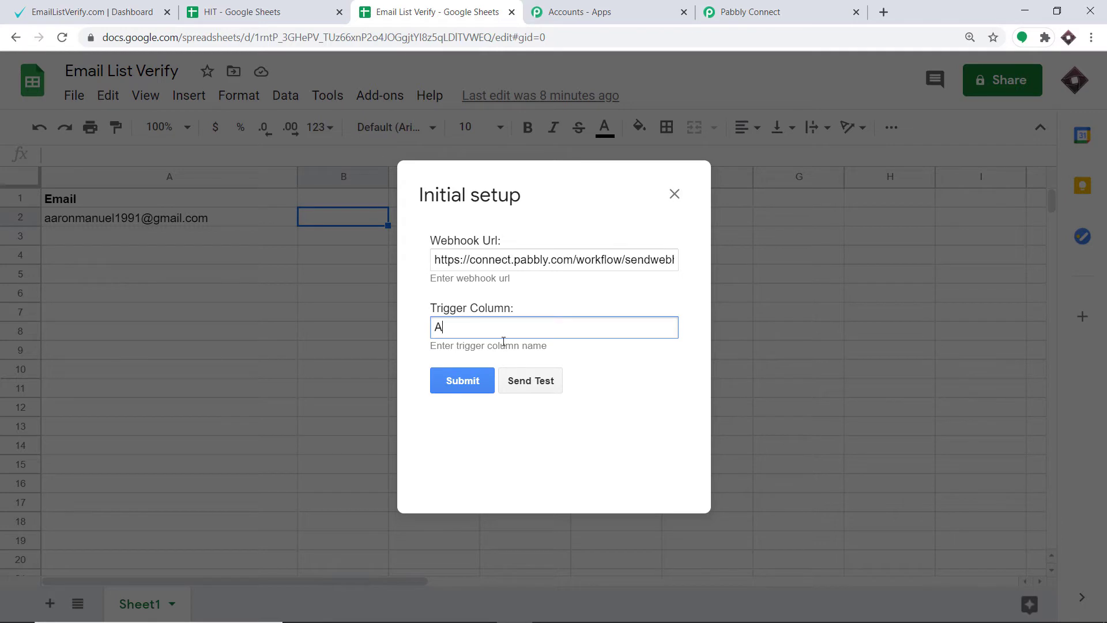
click(535, 392)
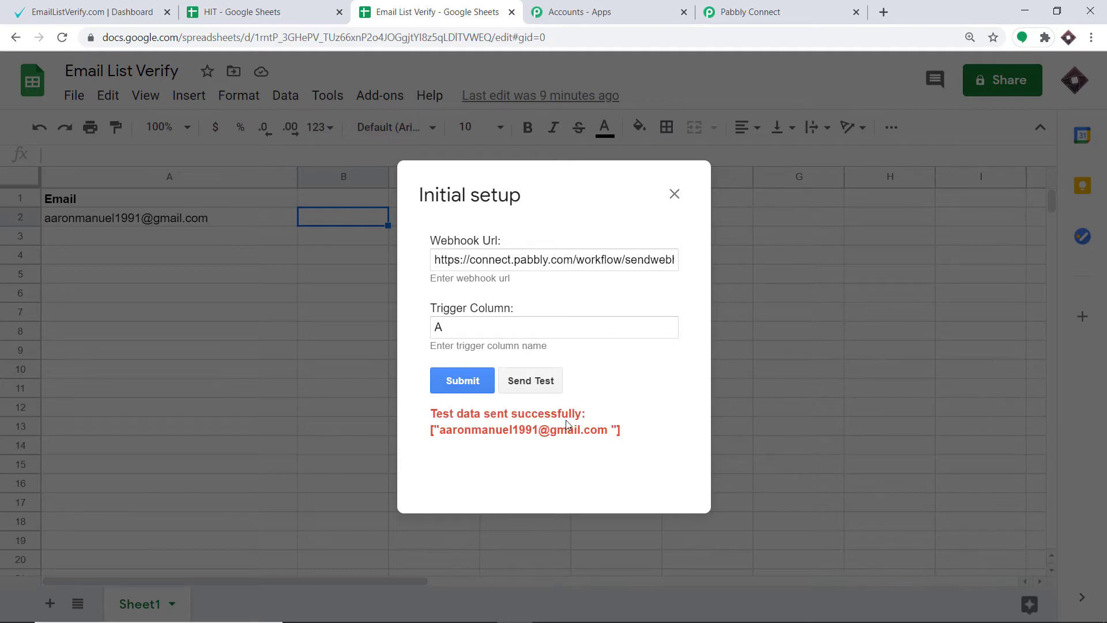
click(753, 17)
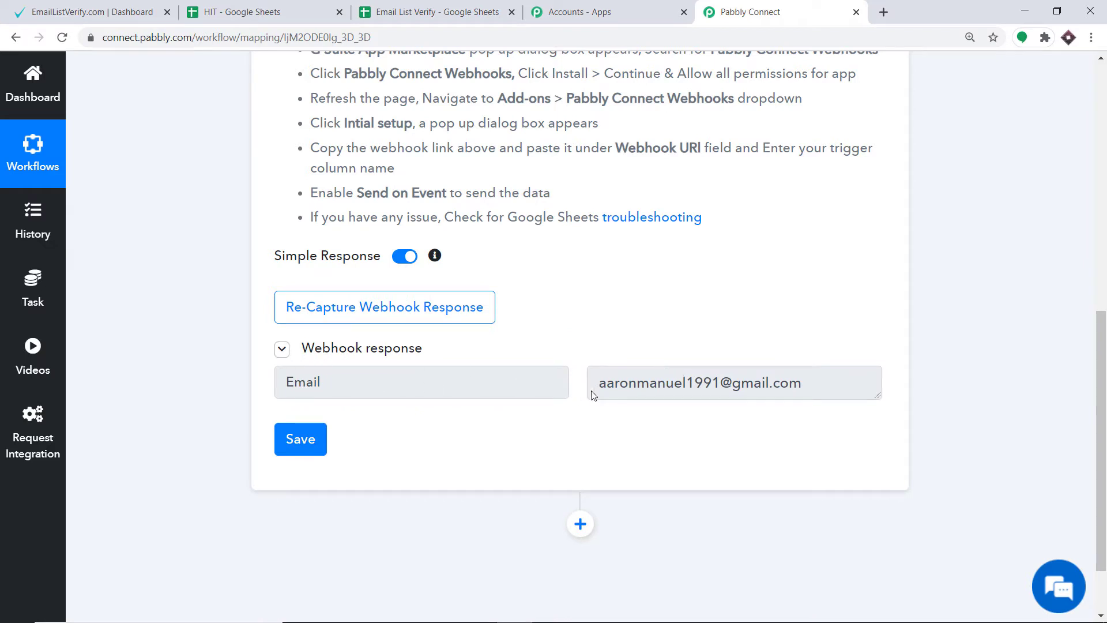
click(441, 12)
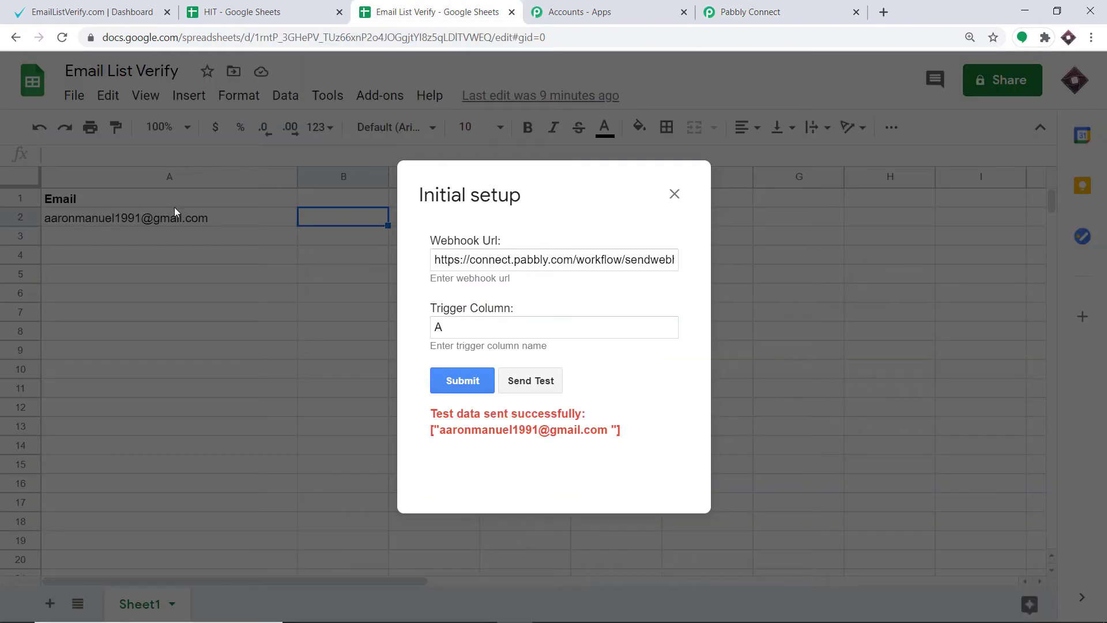
Add an action step to the Pabbly Connect workflow with EmailListVerify as the app and Single Email Verify as the action event.
click(770, 5)
click(442, 14)
click(775, 12)
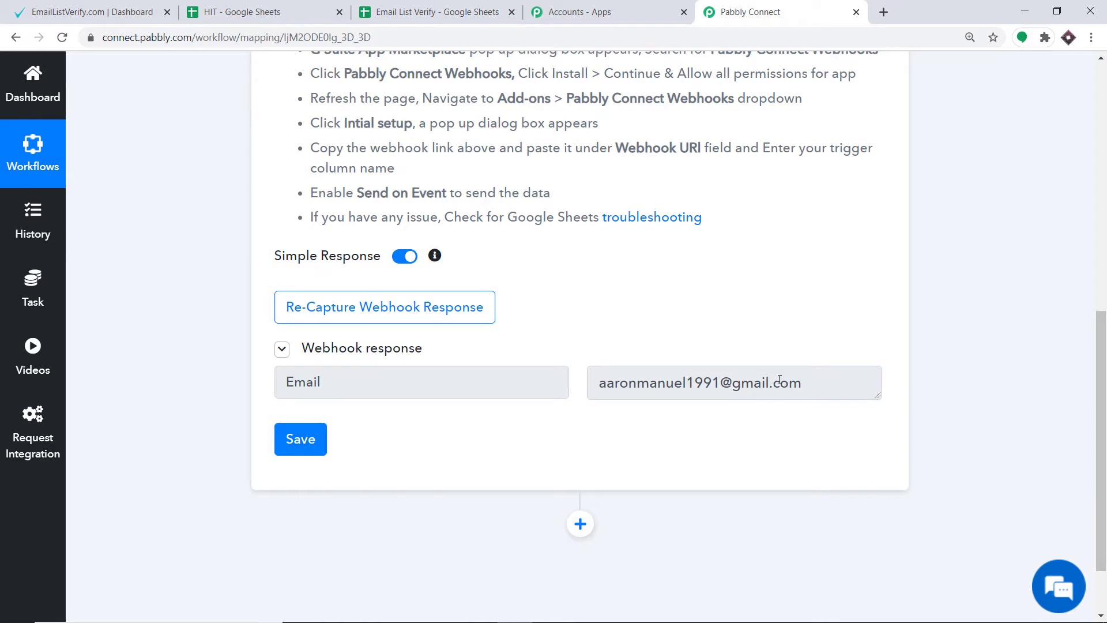
scroll(1105, 545, down, 1)
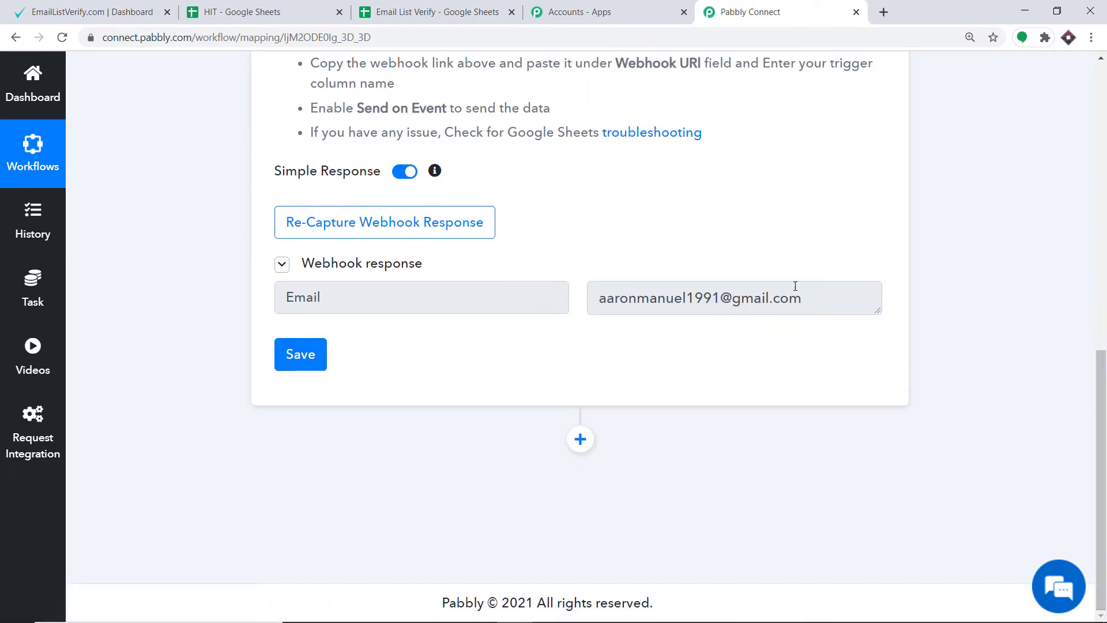
click(580, 440)
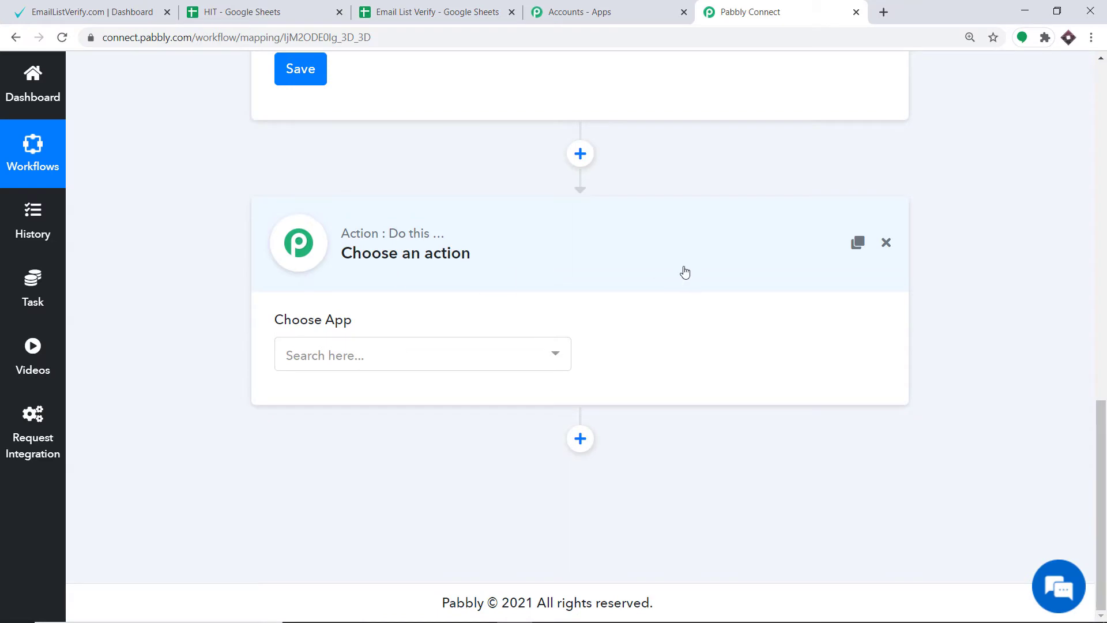
click(359, 355)
text(ema)
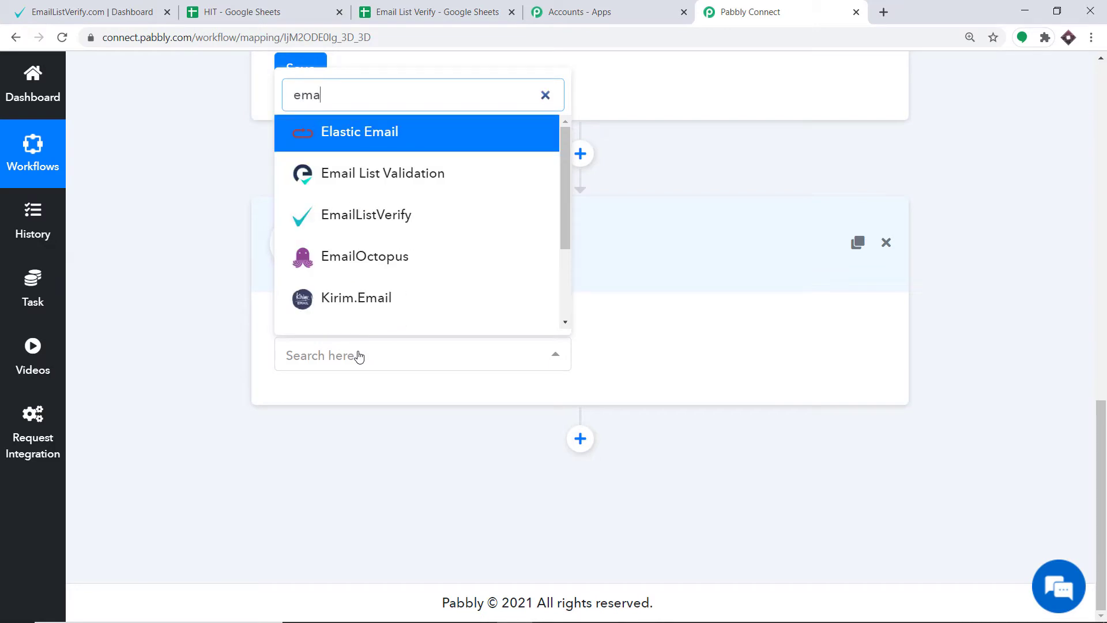
click(403, 215)
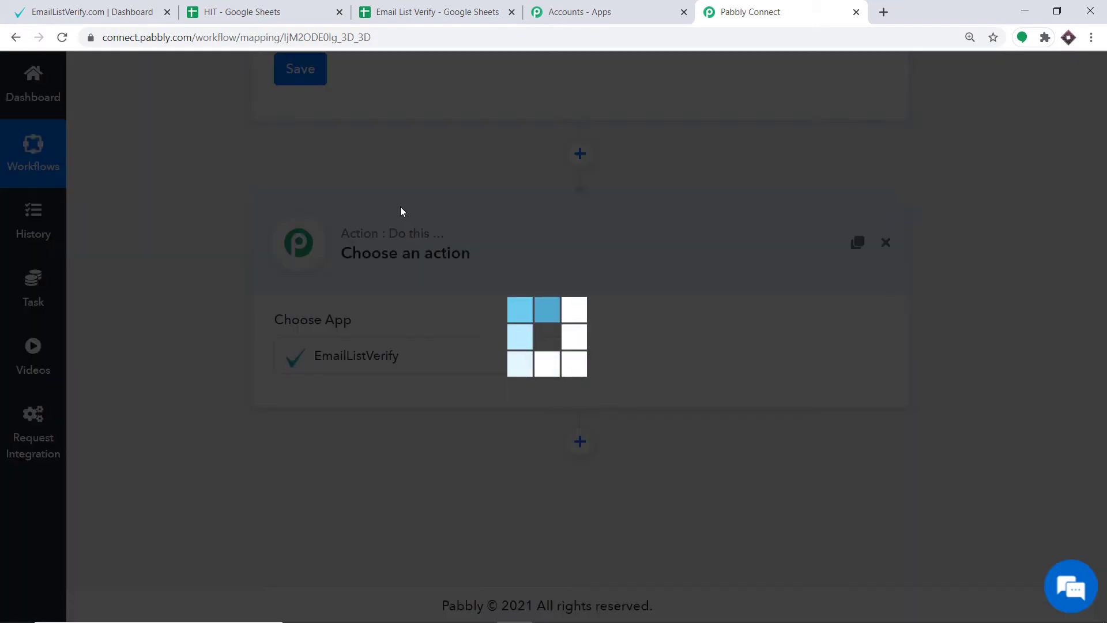
click(666, 354)
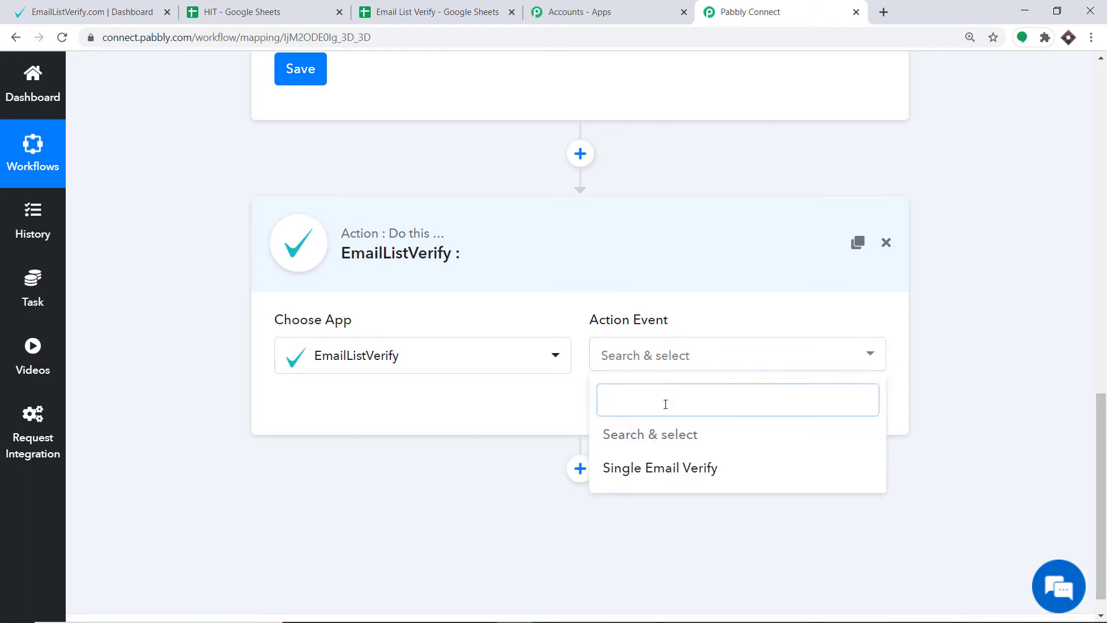
click(641, 468)
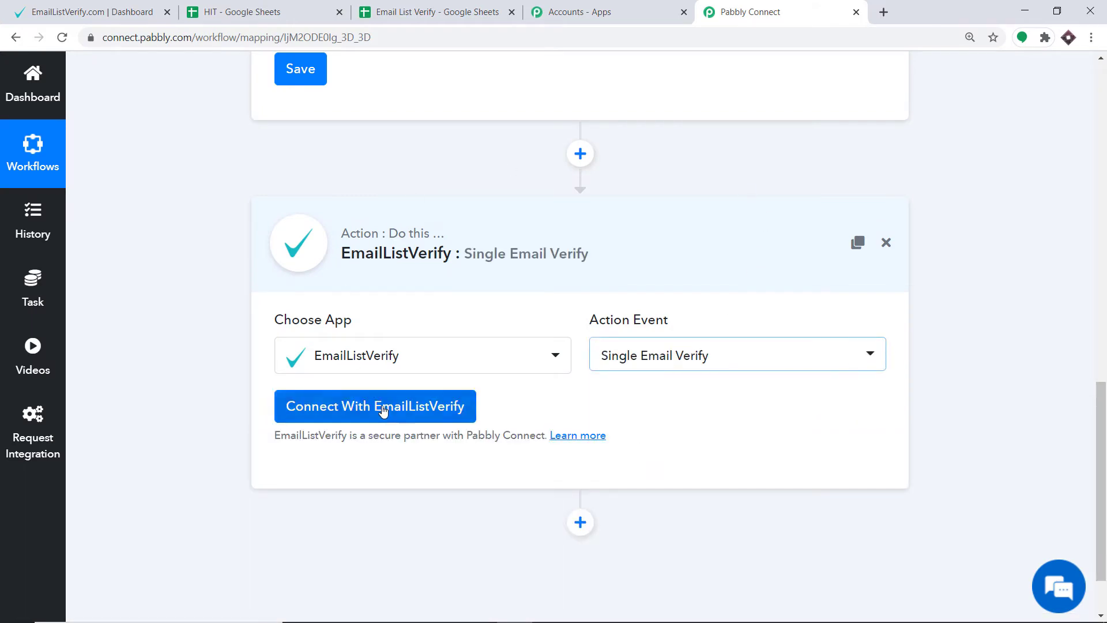
Open the new EmailListVerify credentials in the workflow and create an API named Google Sheets in the EmailListVerify account.
click(386, 416)
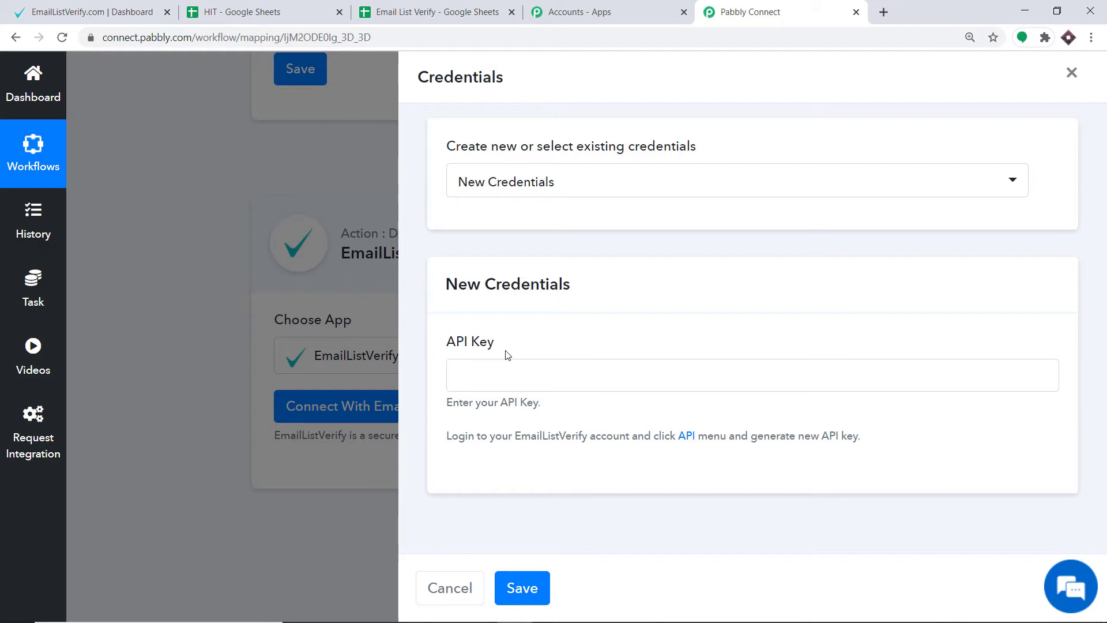
click(80, 8)
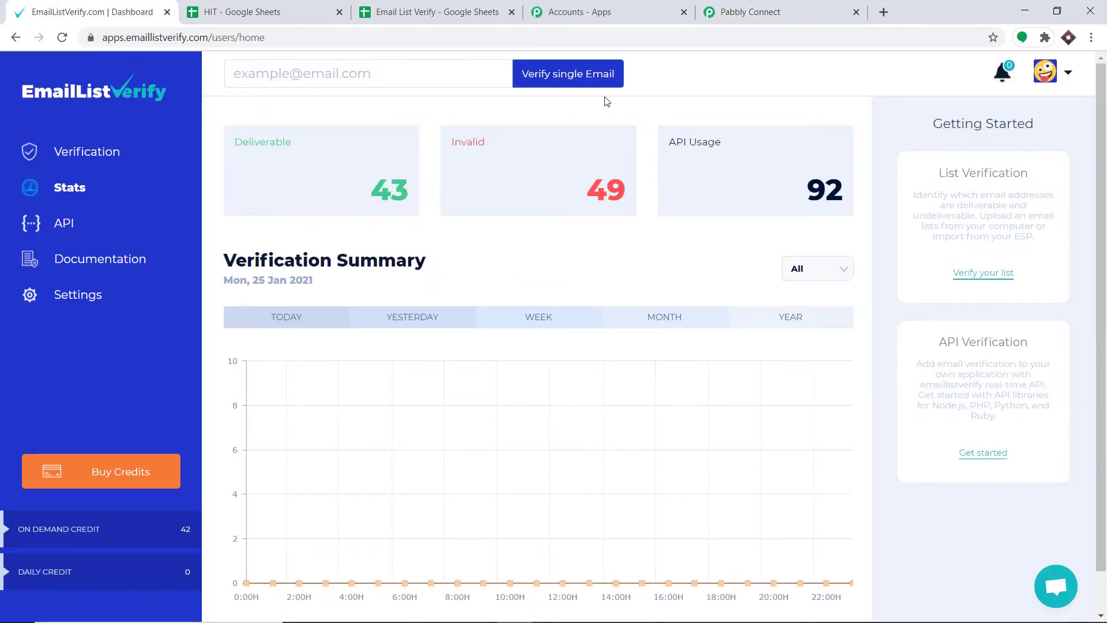
click(65, 224)
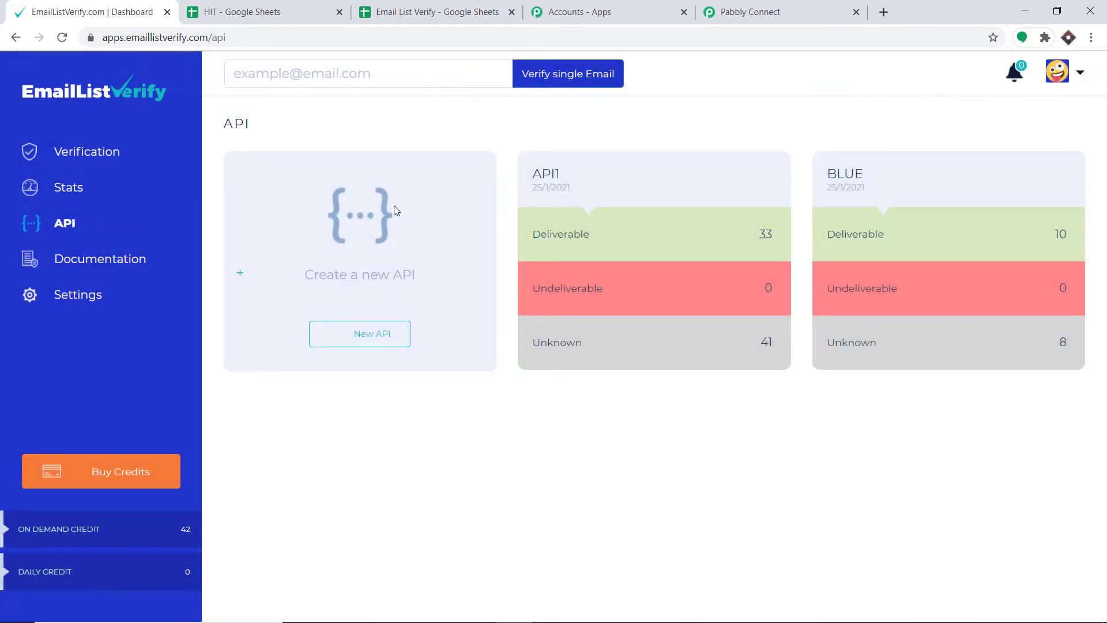
click(358, 327)
click(414, 166)
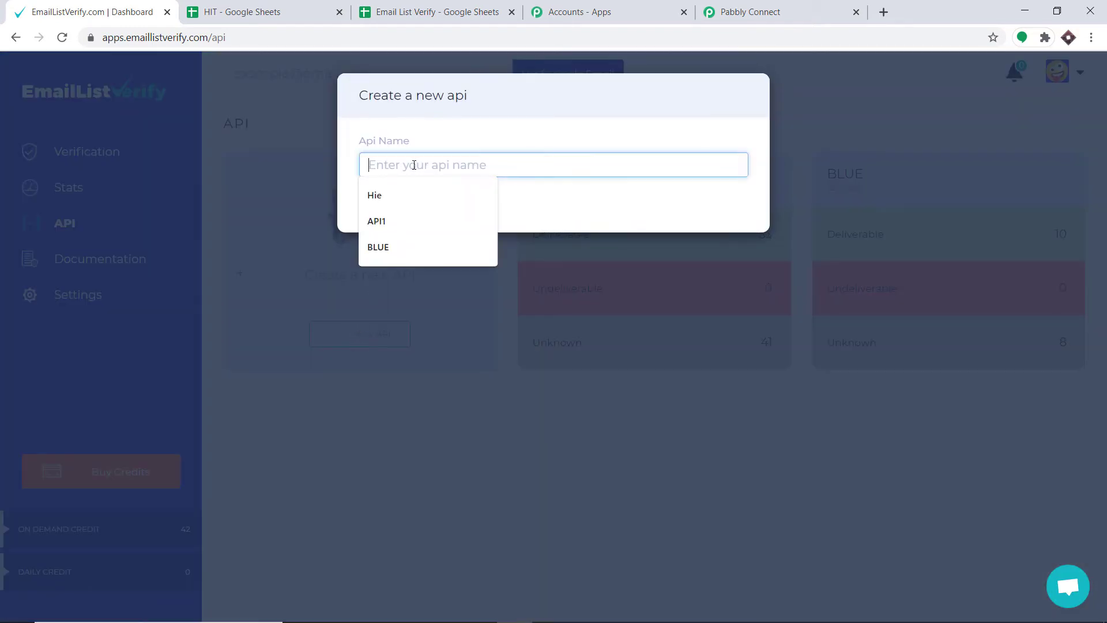
text(G)
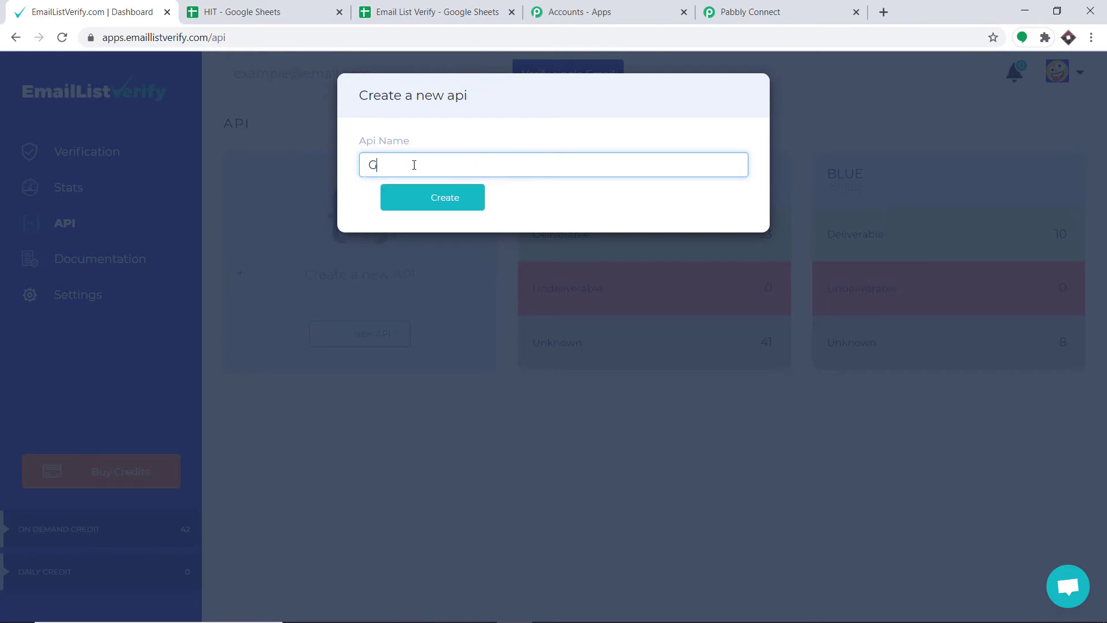
text(oogle Sheets)
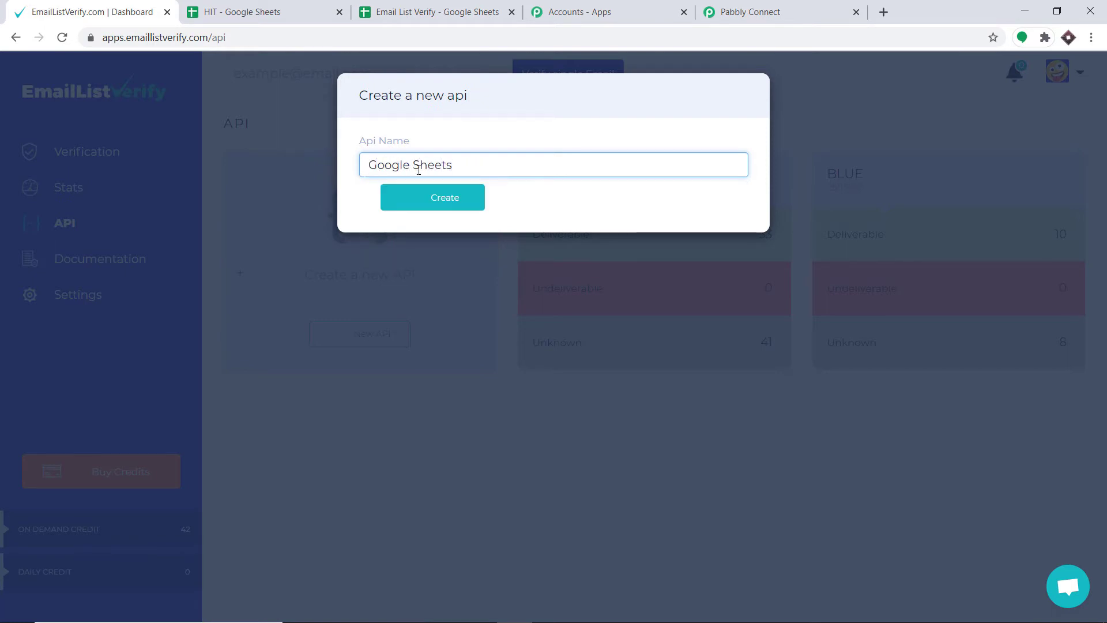
click(454, 201)
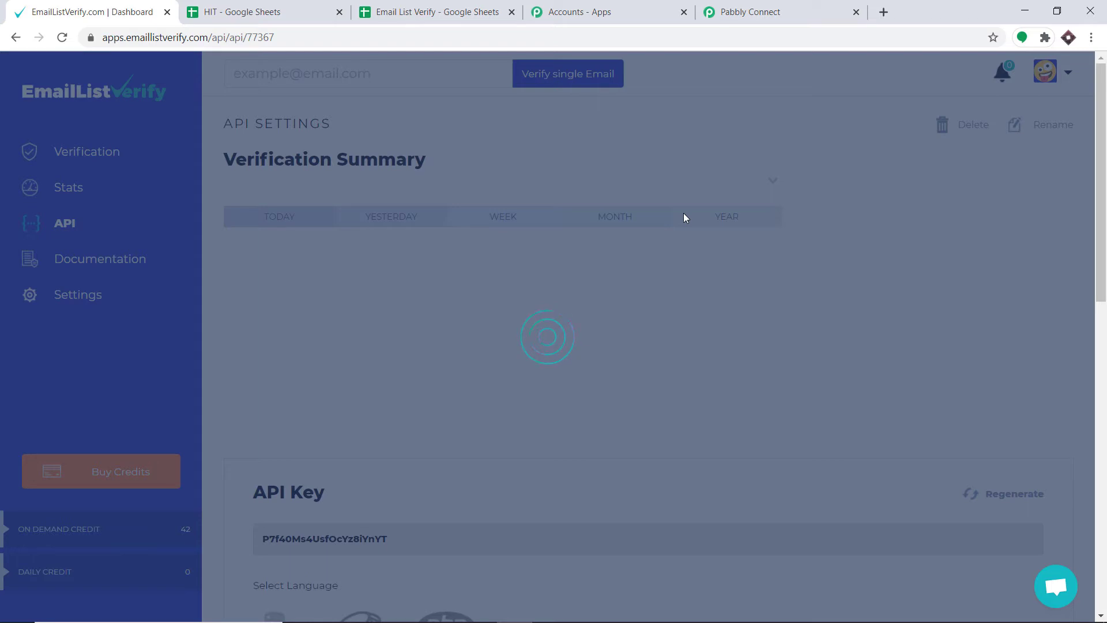
Copy the new API's key from EmailListVerify into the API Key field of the Pabbly Connect credentials and save them.
scroll(564, 225, down, 4)
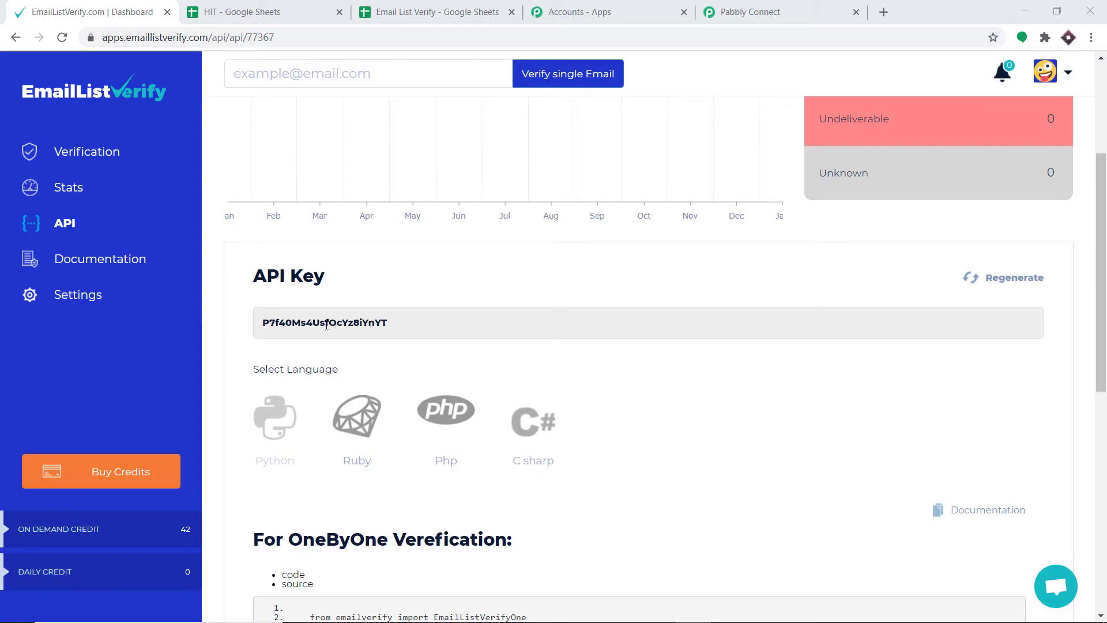
double_click(326, 325)
right_click(326, 324)
click(339, 334)
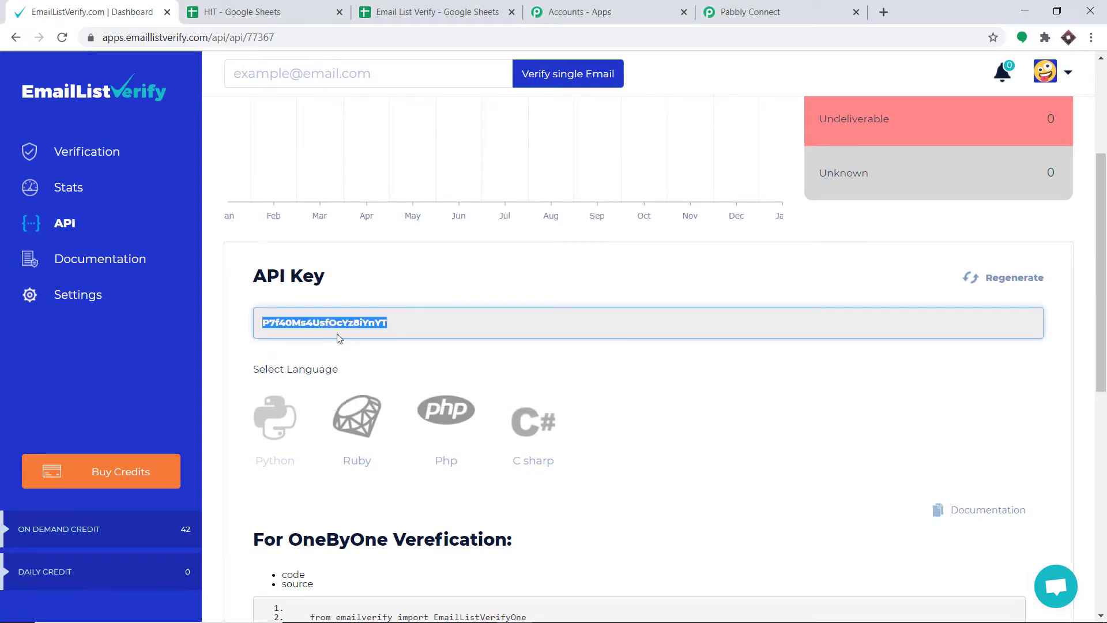
click(750, 12)
click(536, 376)
right_click(536, 378)
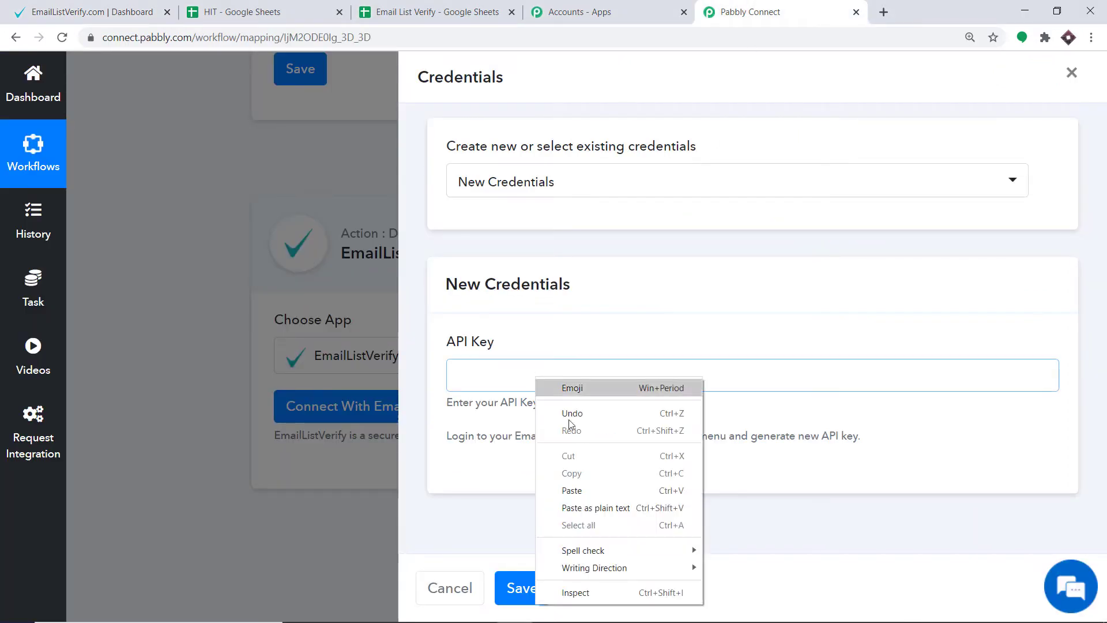
click(586, 491)
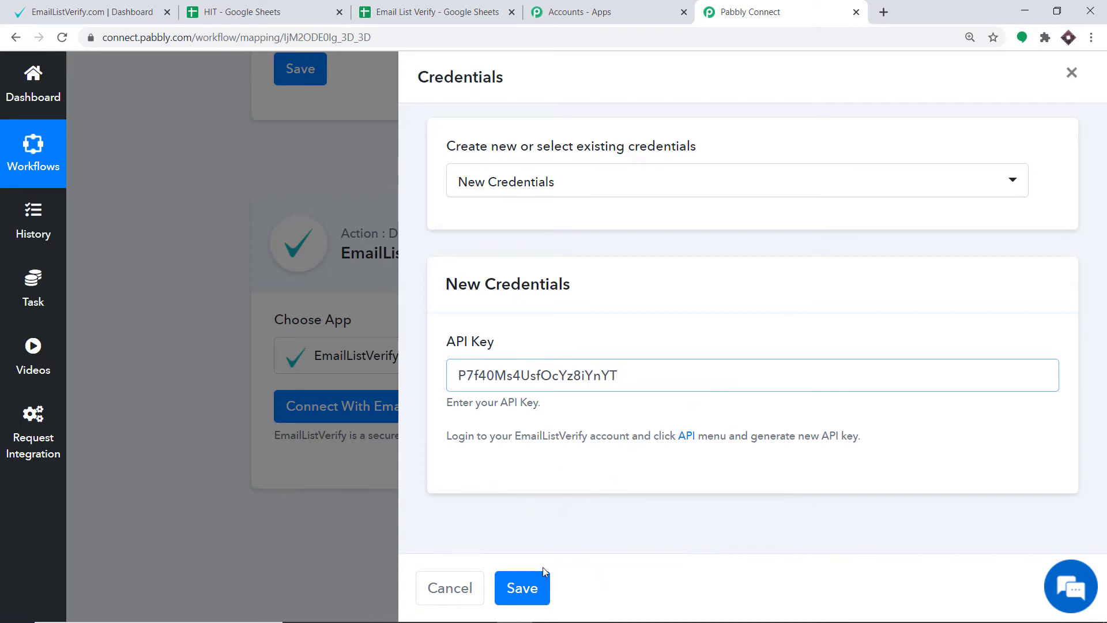
click(532, 591)
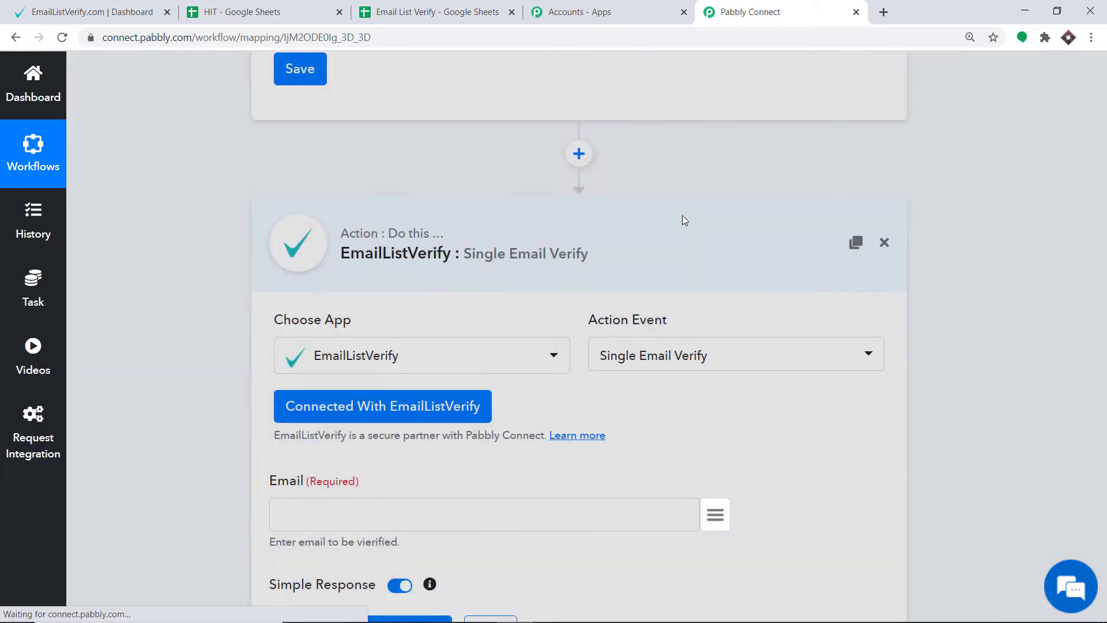
Map the action's Email field to the trigger's Email value, compare it with the spreadsheet entry, and save and send a test request.
scroll(683, 219, down, 2)
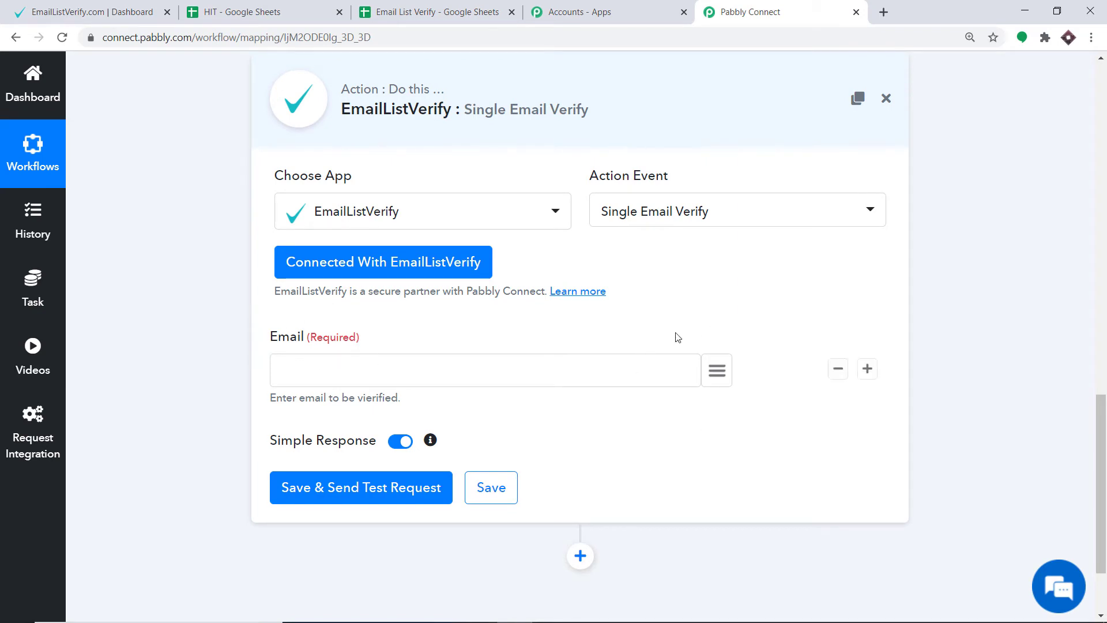
click(717, 374)
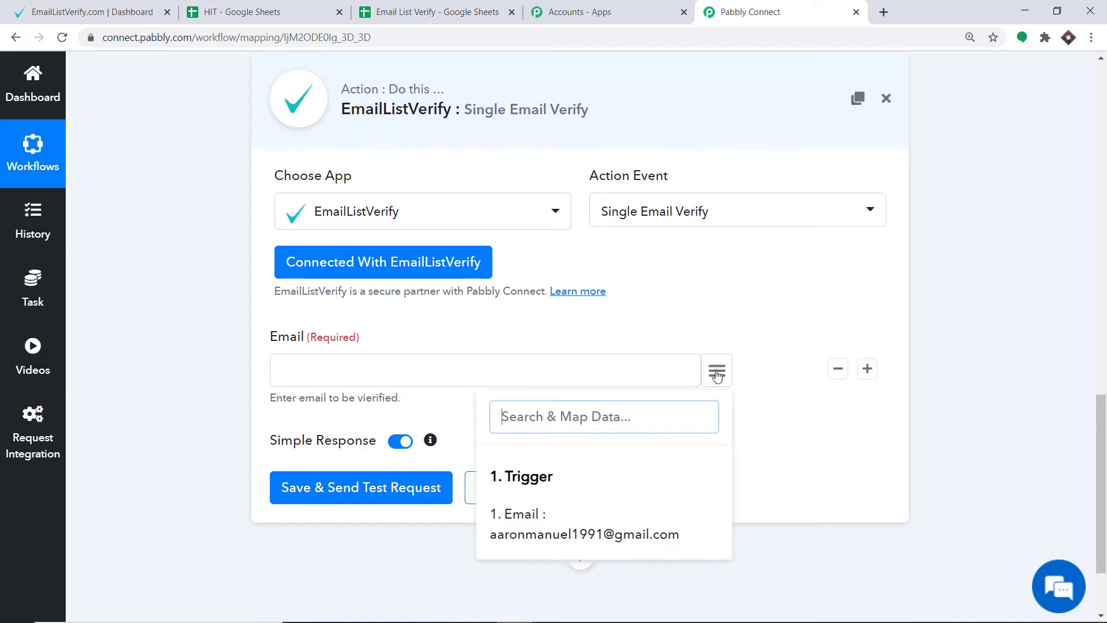
click(554, 527)
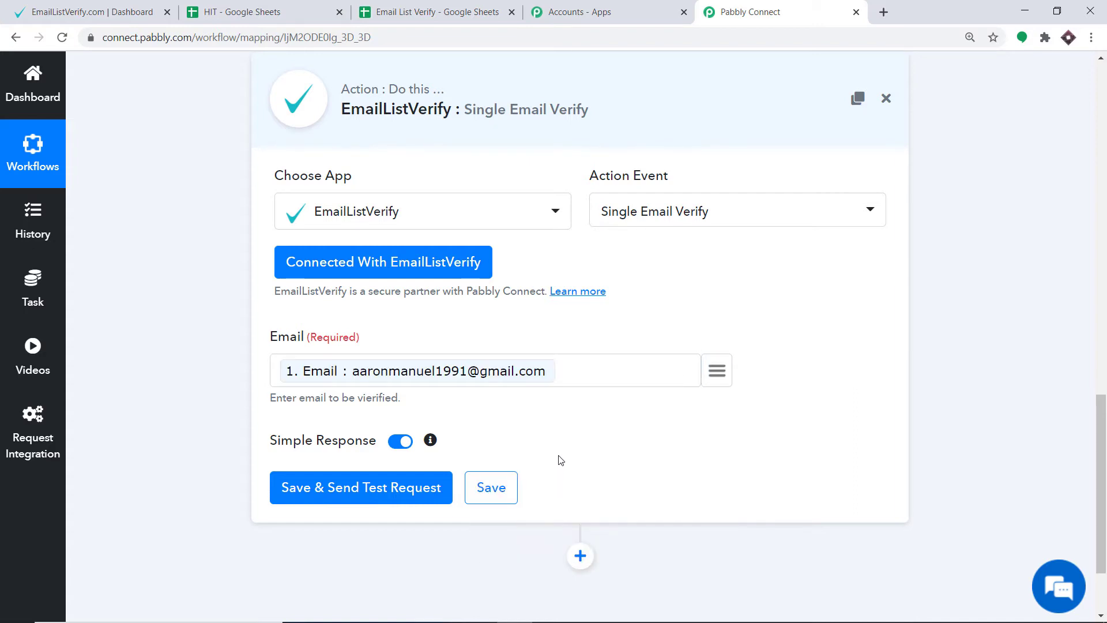
click(436, 12)
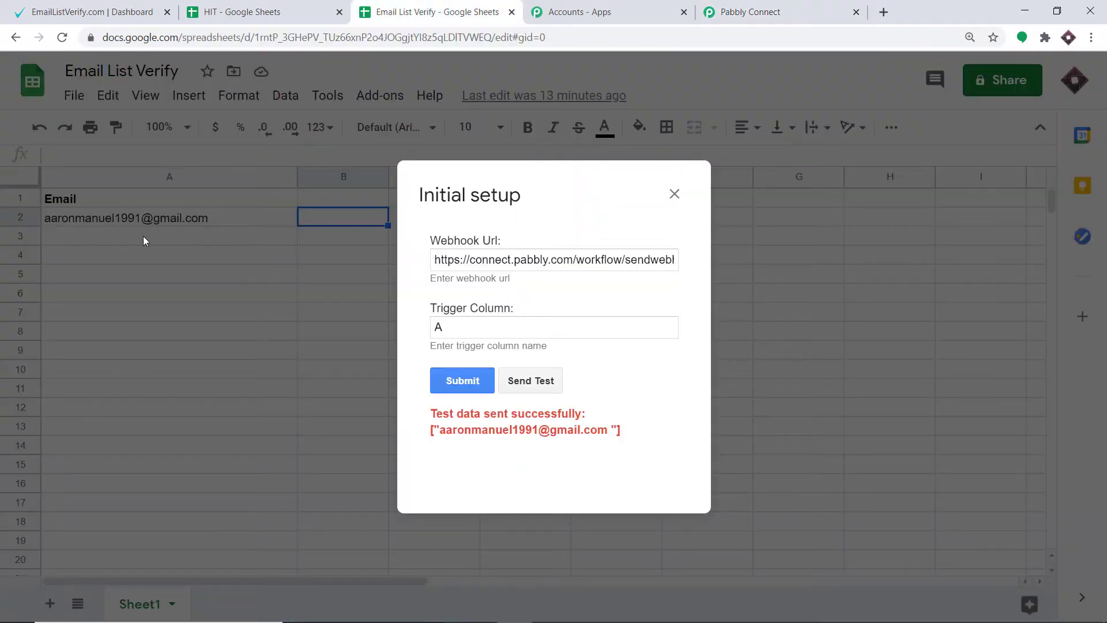
click(741, 8)
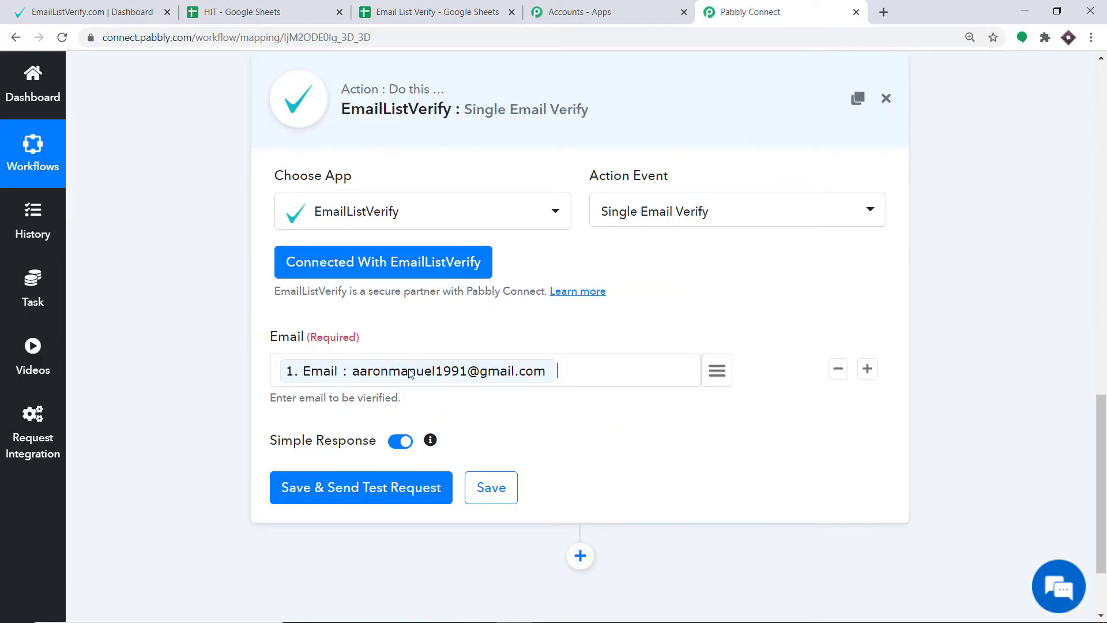
mouse_move(361, 353)
click(389, 492)
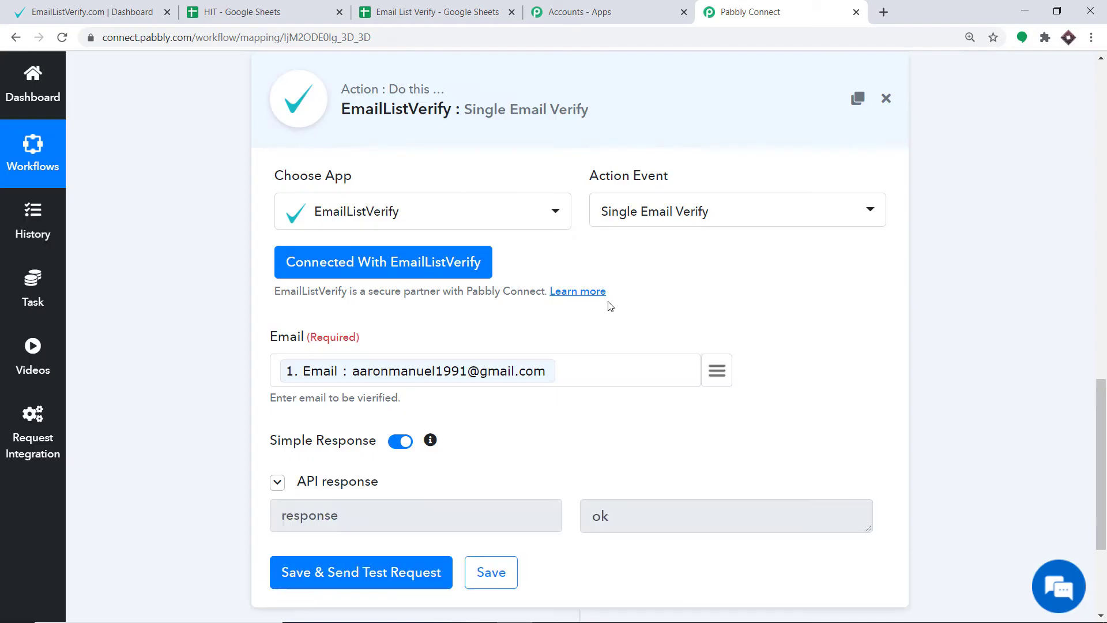
Append "ghtyu" to the mapped address in the Email field and send a test request with the altered email.
scroll(609, 306, down, 3)
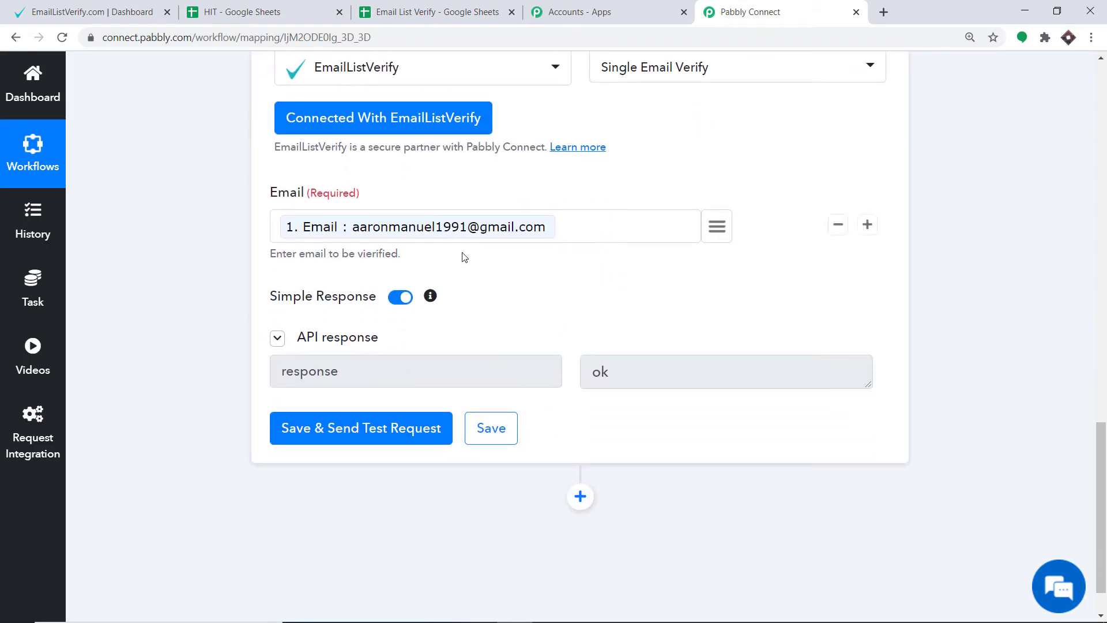
click(561, 224)
text(ghtyu)
click(345, 431)
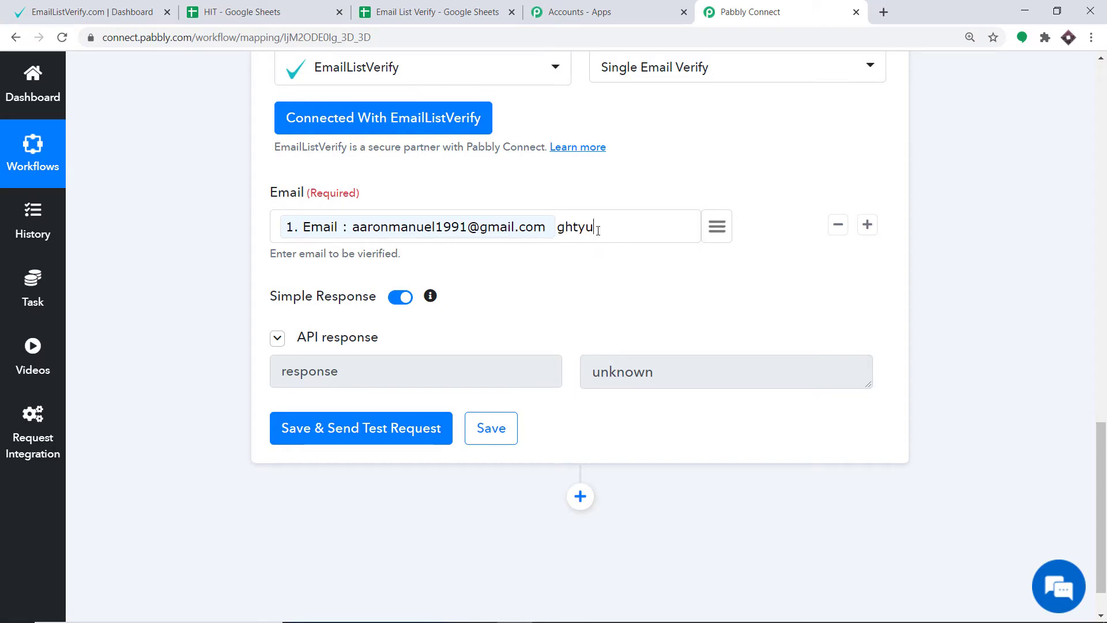
Remove the extra text after the mapped address in the Email field and send the test request again.
key(BackSpace)
key(BackSpace)
key(BackSpace)
key(BackSpace)
key(BackSpace)
click(389, 434)
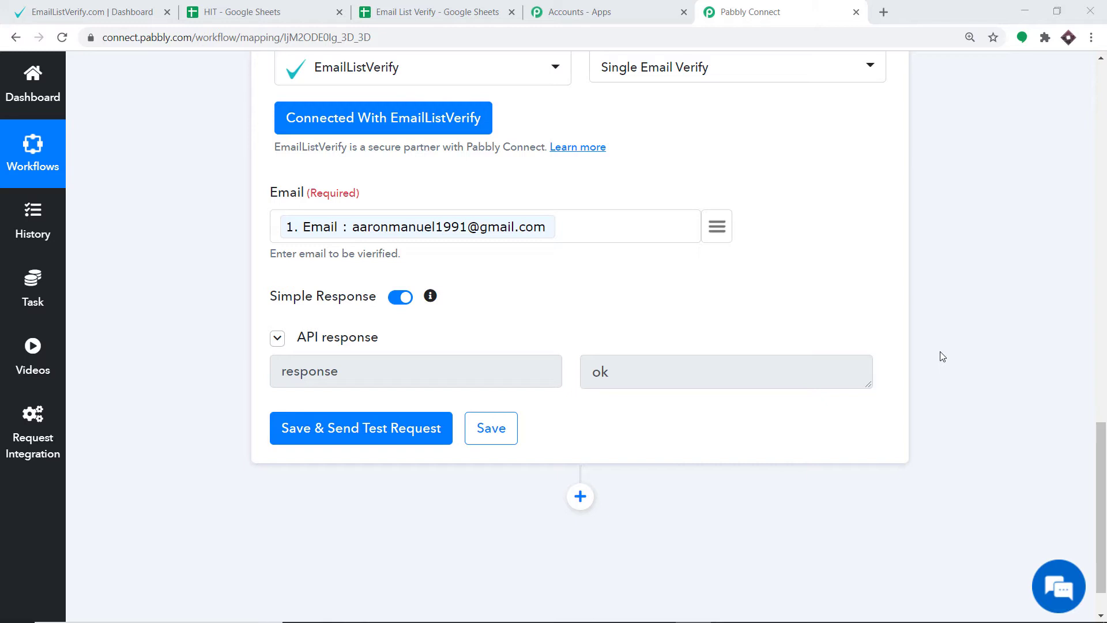
Examine the email addresses and their validity results in the HIT spreadsheet and return to the Pabbly Connect workflow.
click(209, 8)
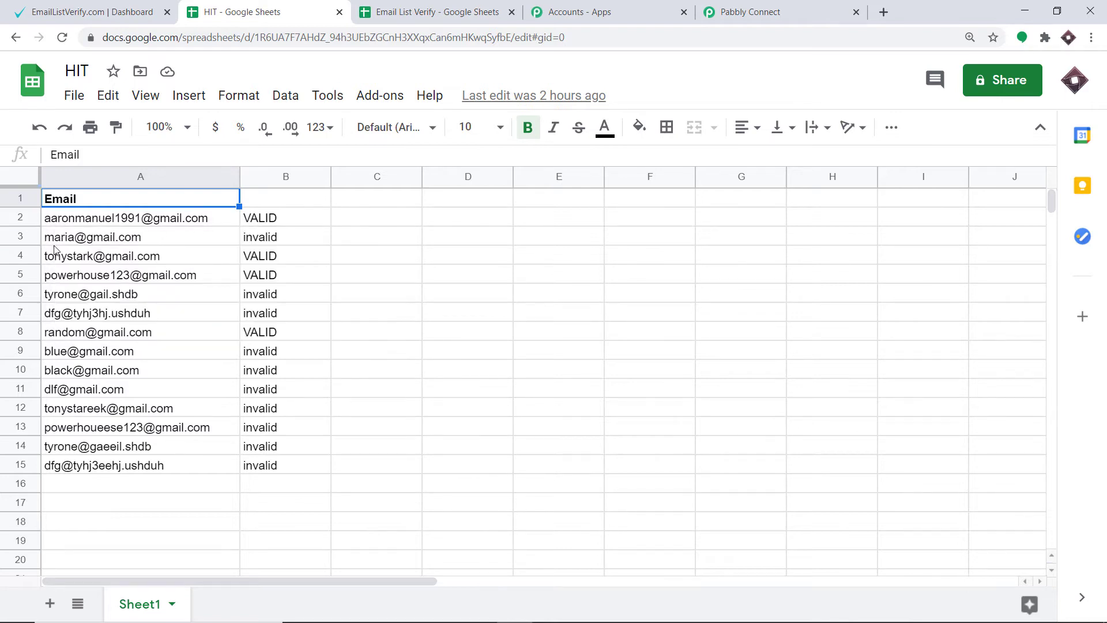
mouse_move(50, 242)
click(739, 4)
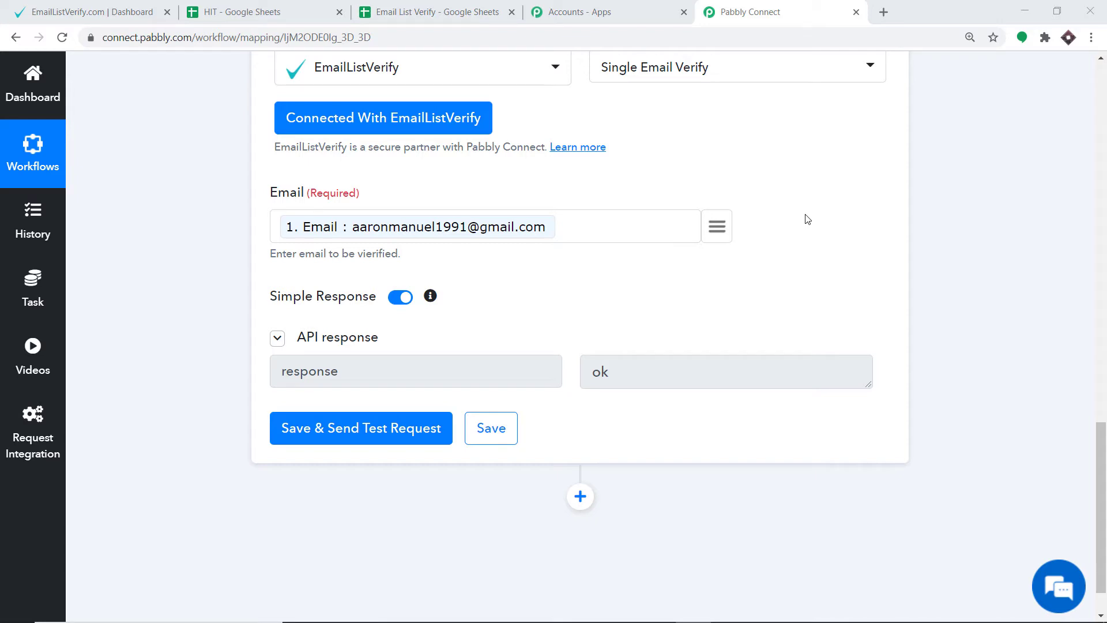
Add an action step after the EmailListVerify action, using Google Sheets with the Lookup Spreadsheet Rows event.
scroll(1099, 507, down, 1)
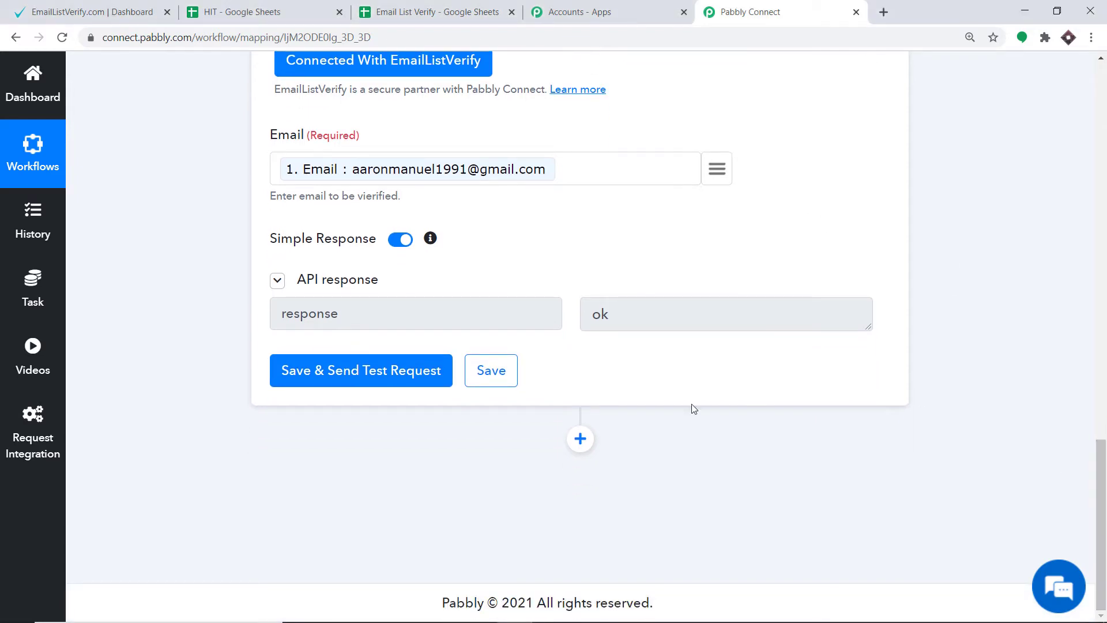
click(583, 442)
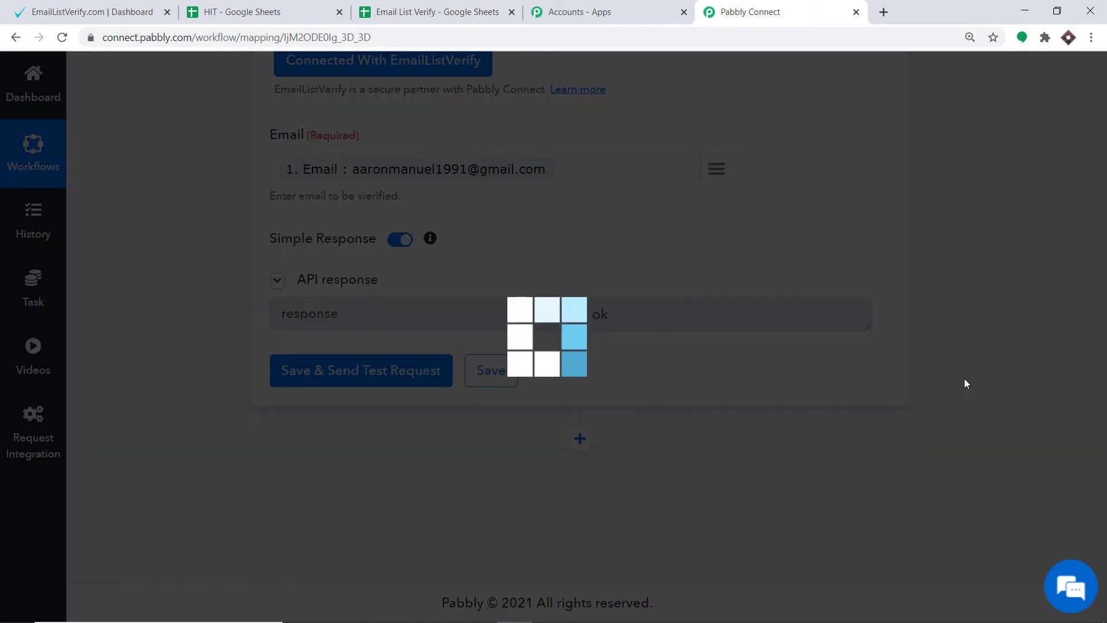
scroll(1102, 439, down, 5)
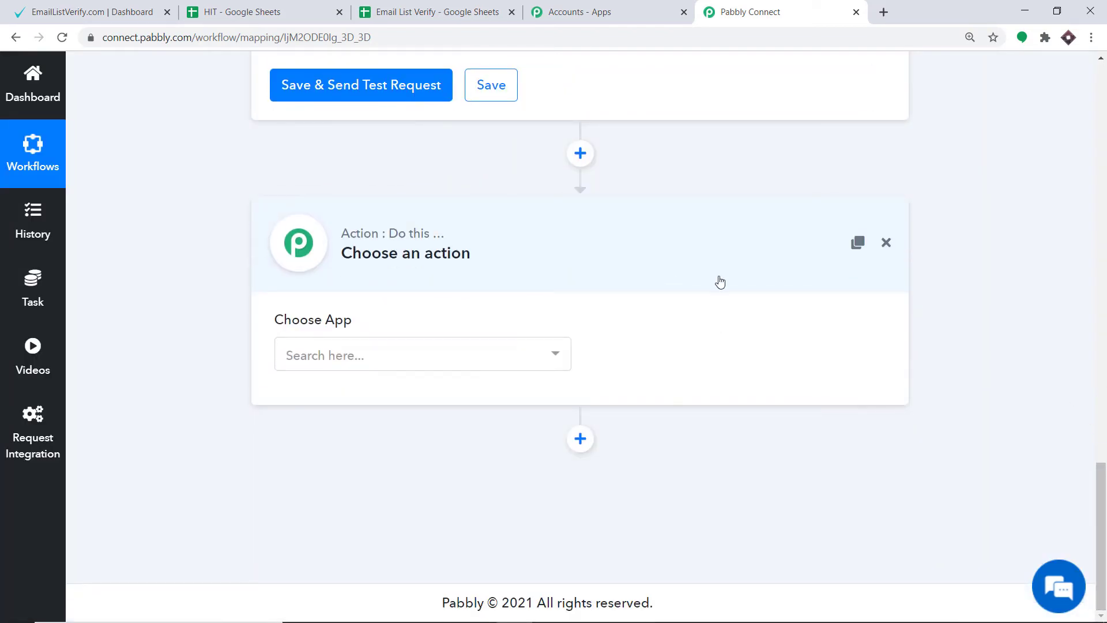
click(402, 354)
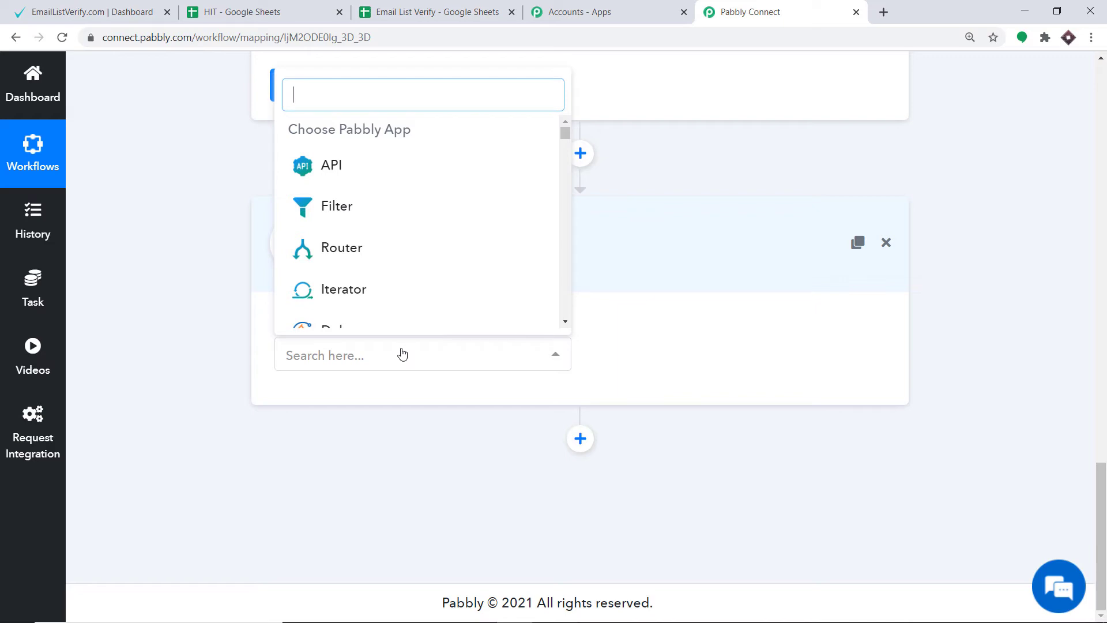
text(go)
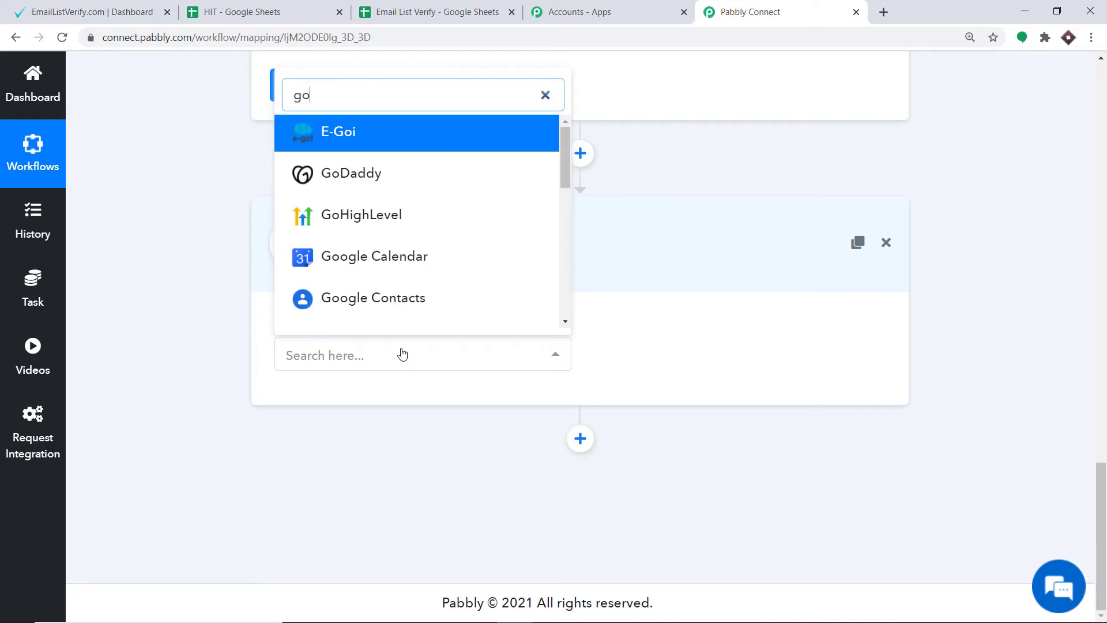
text(ogle s)
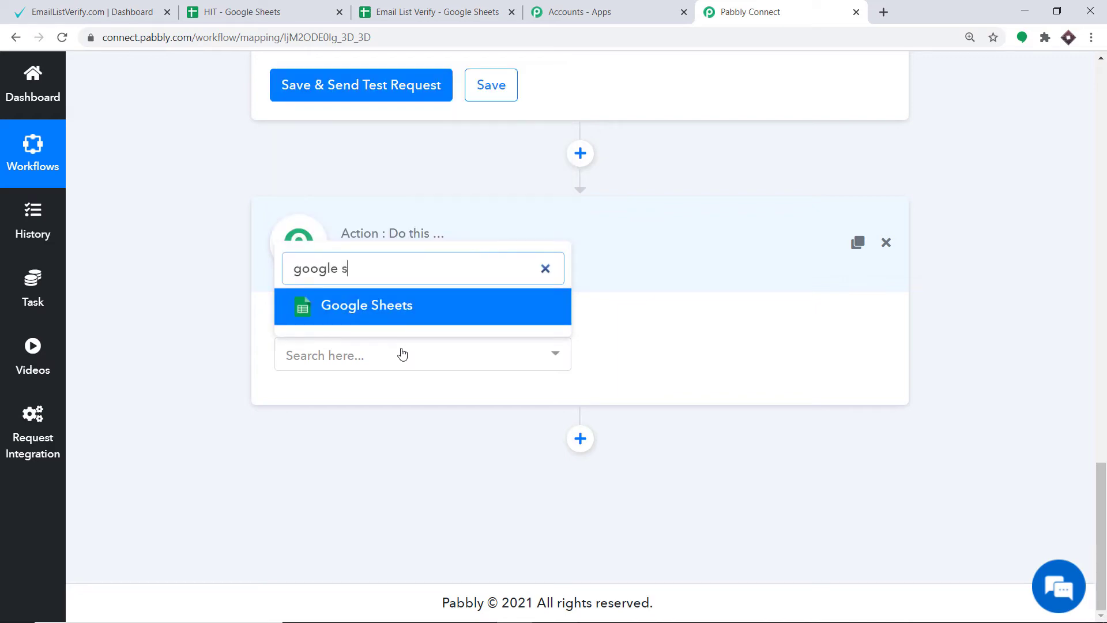
click(402, 307)
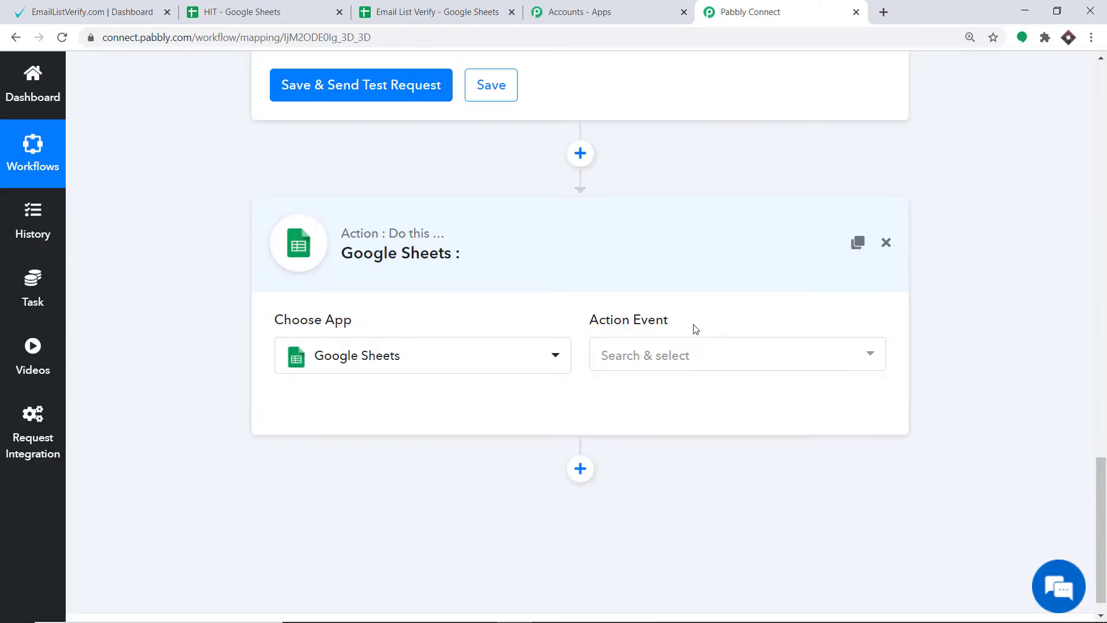
click(707, 357)
scroll(692, 233, down, 4)
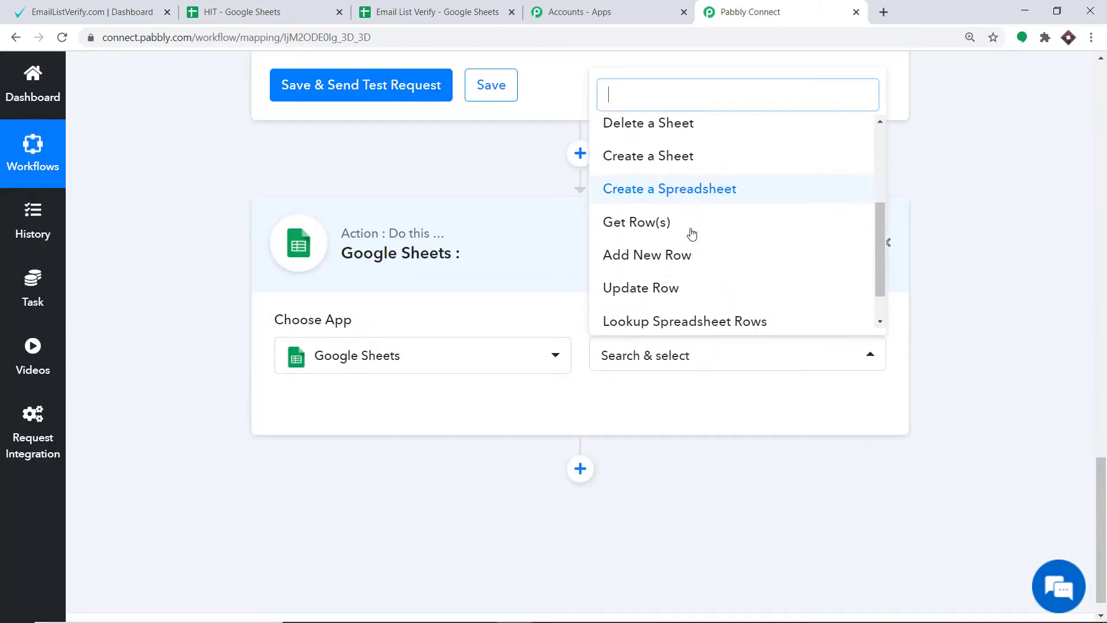
click(699, 278)
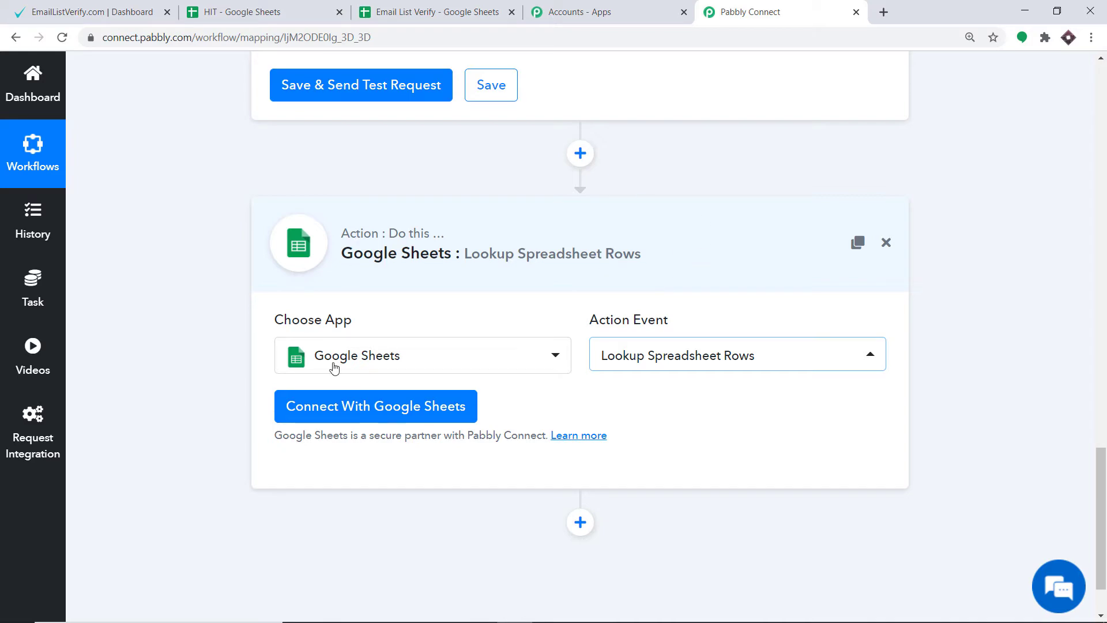
Connect the action to Google Sheets with new credentials by authorizing Pabbly Connect Sheets on the spreadsheet owner's Google account.
click(365, 408)
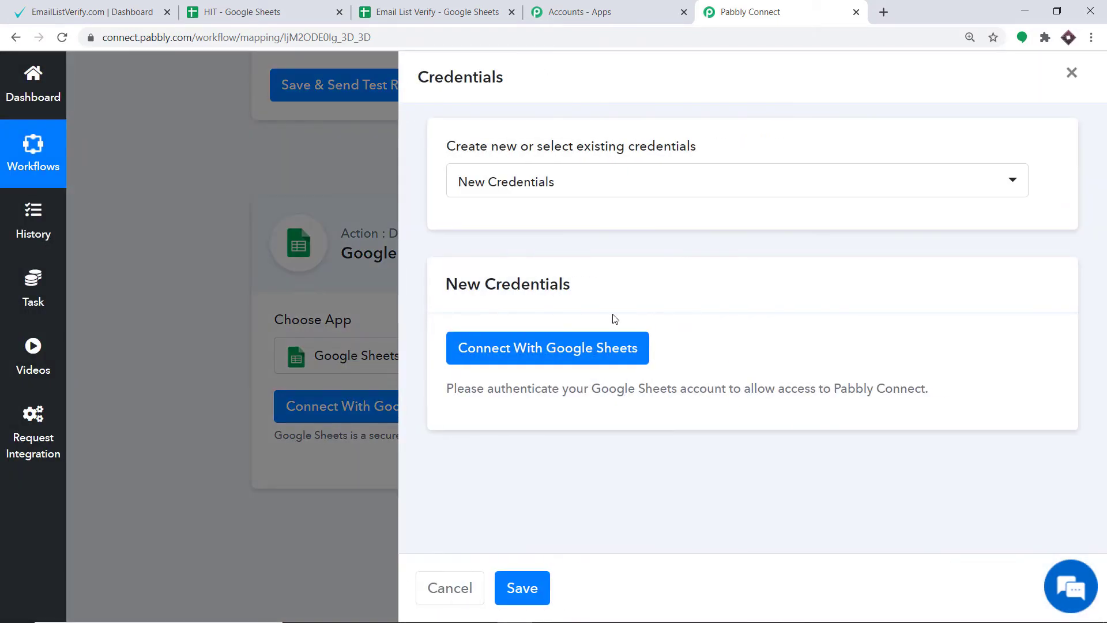
click(512, 354)
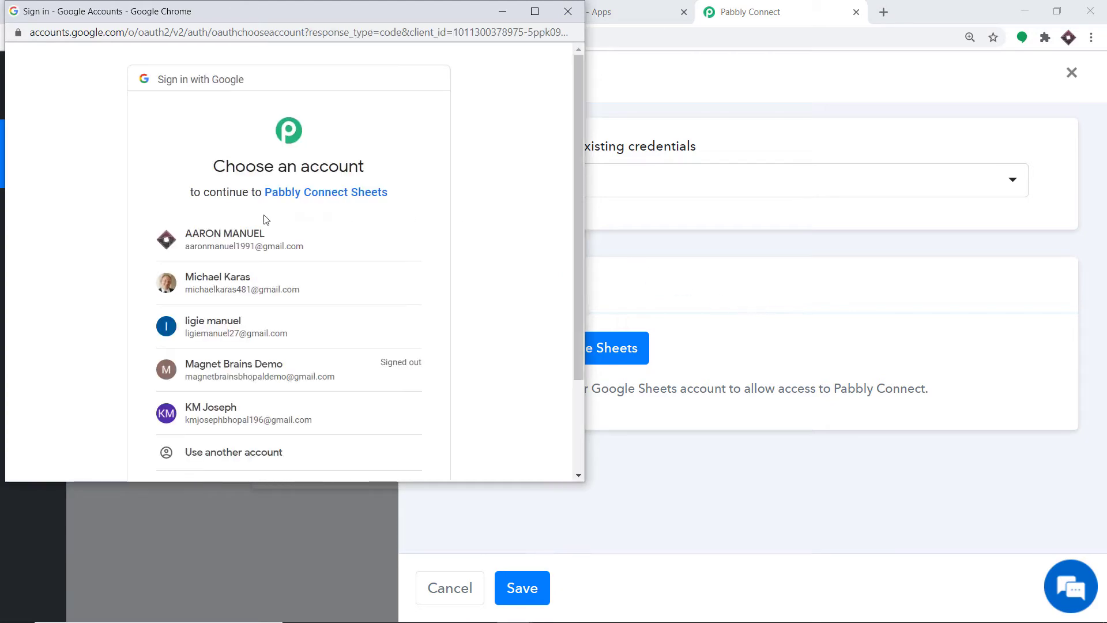
drag(330, 14, 818, 99)
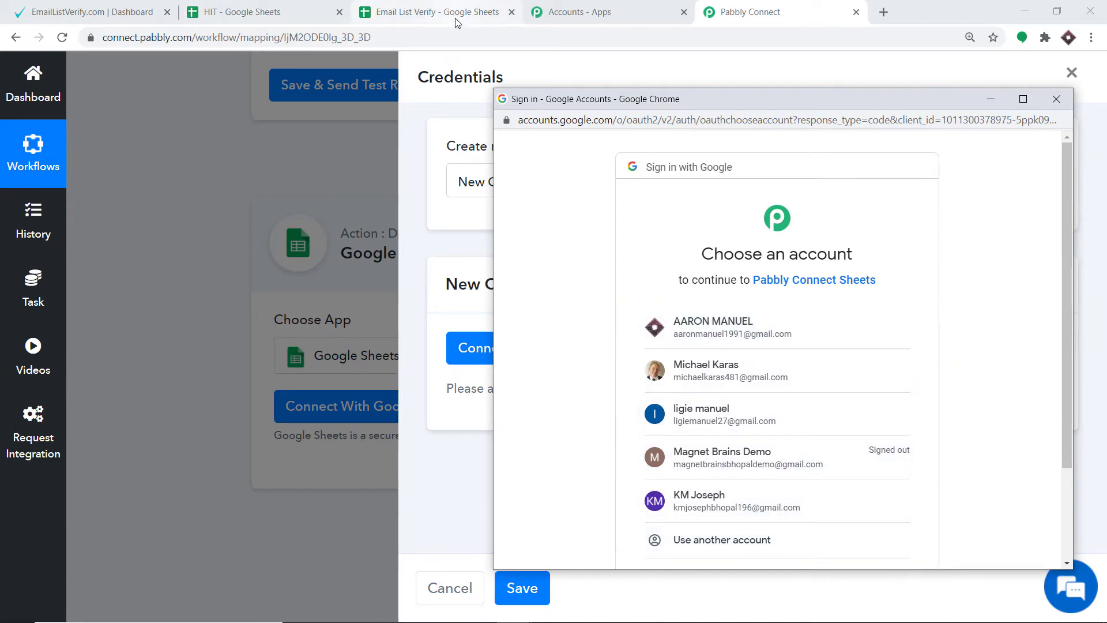
click(725, 332)
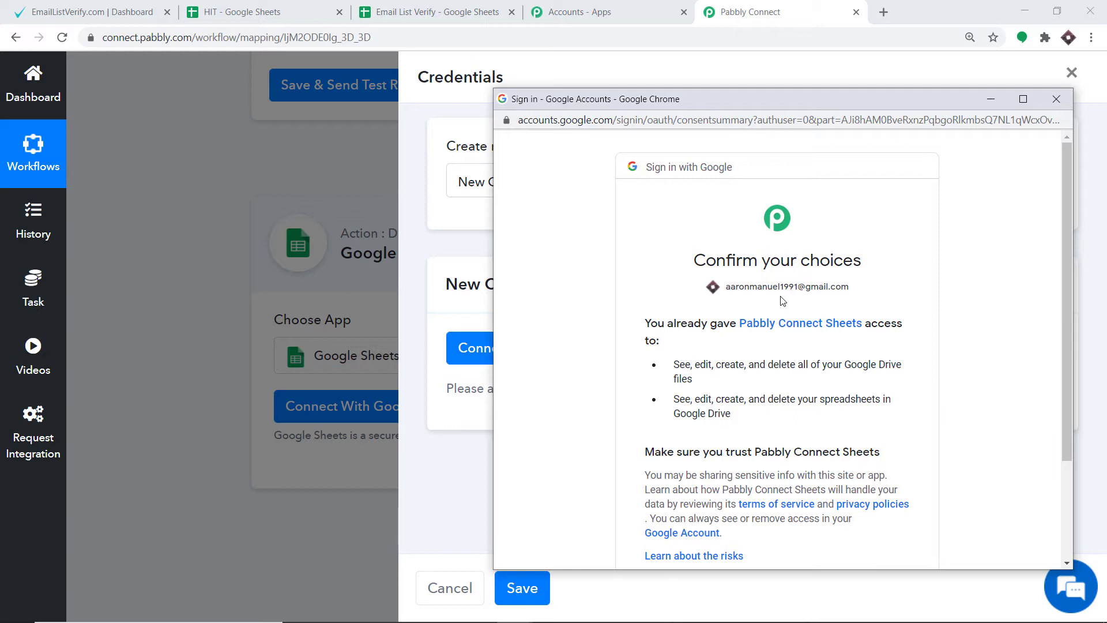
scroll(785, 303, down, 3)
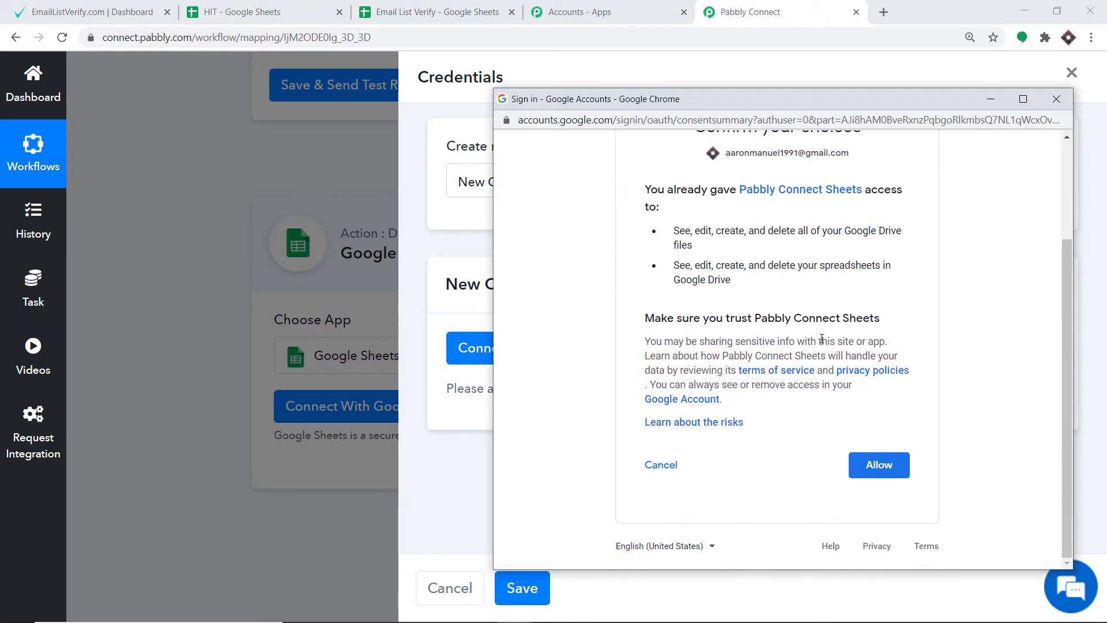
click(902, 467)
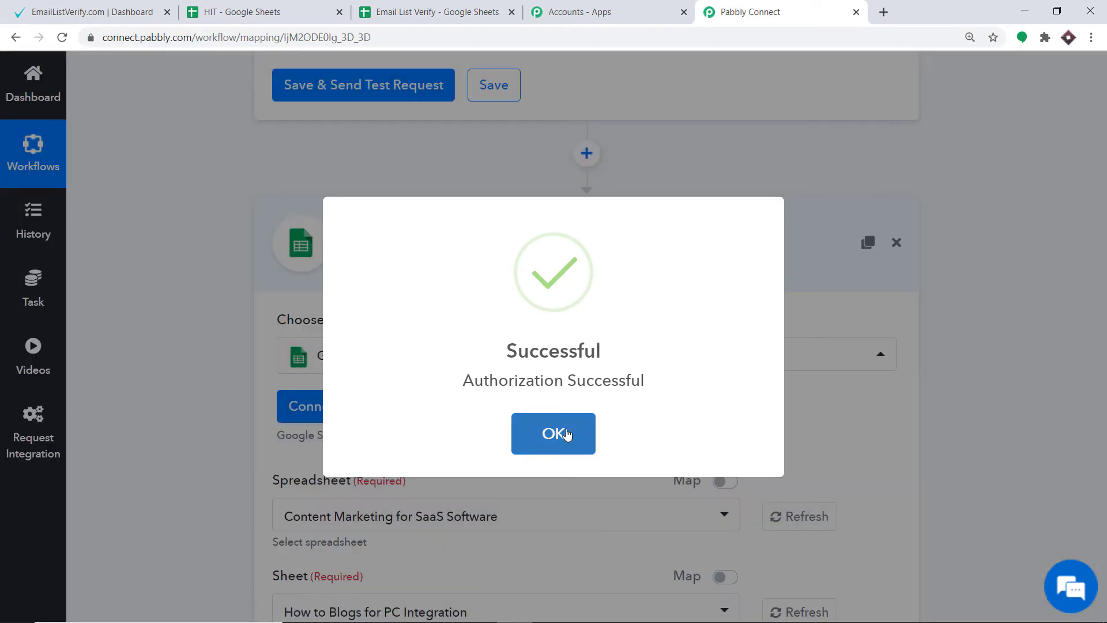
click(566, 435)
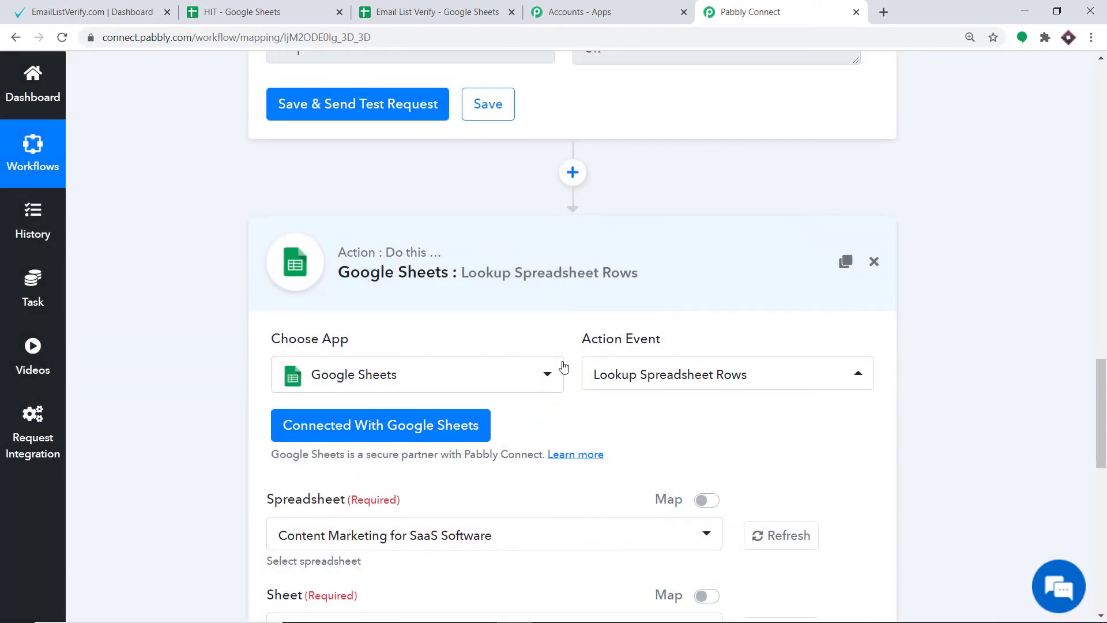
Choose Email List Verify as the lookup spreadsheet and check that the selected Sheet1 matches the sheet in Google Sheets.
scroll(563, 365, down, 5)
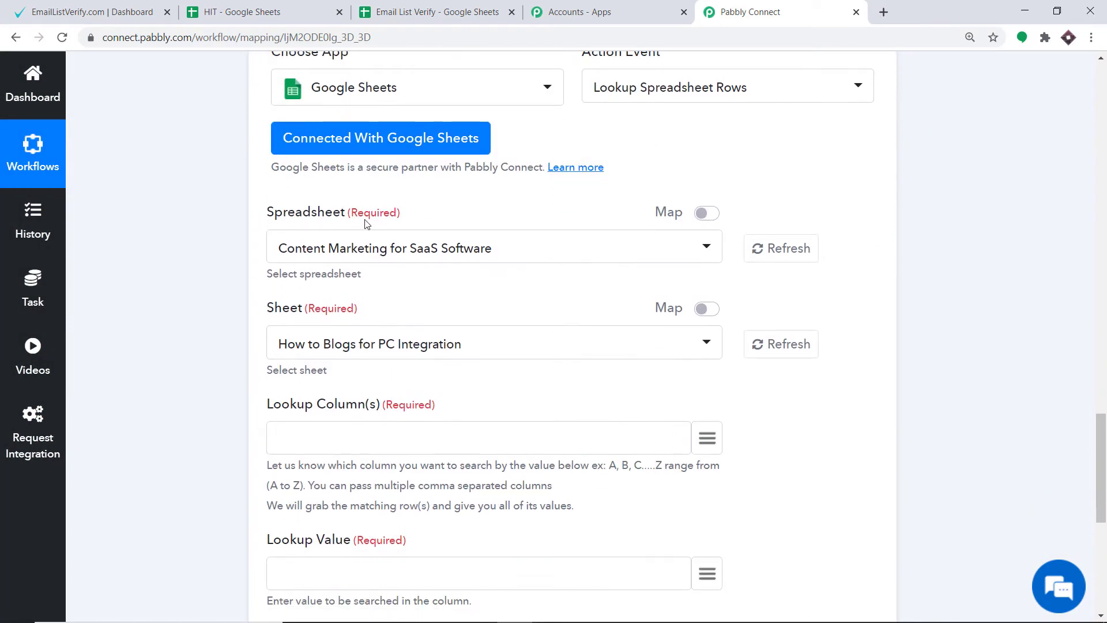
click(453, 257)
scroll(429, 395, down, 9)
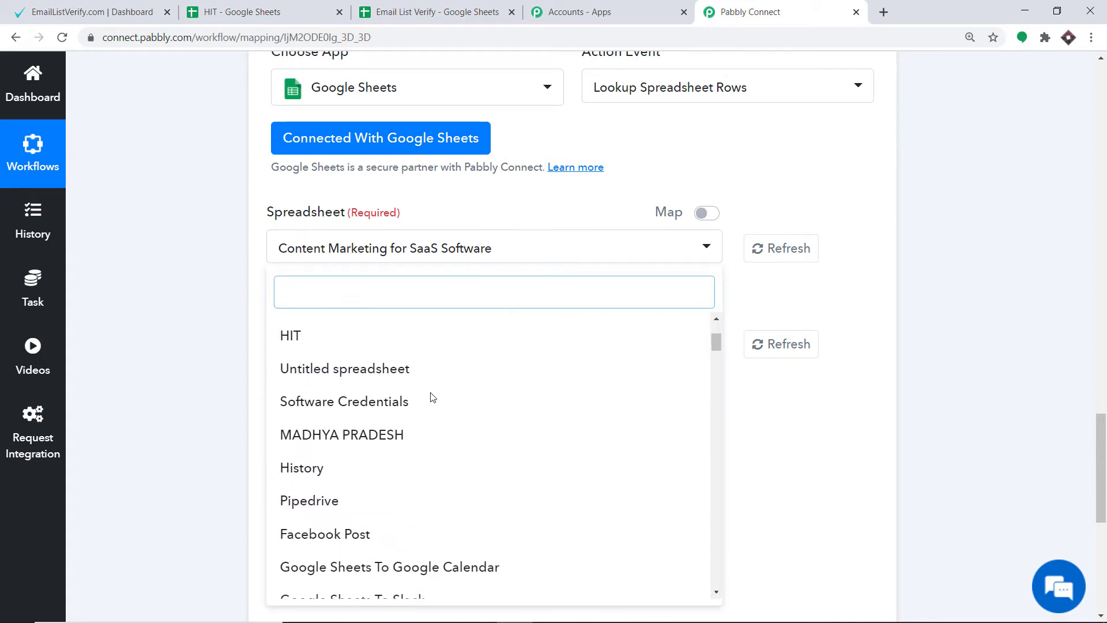
scroll(433, 402, down, 15)
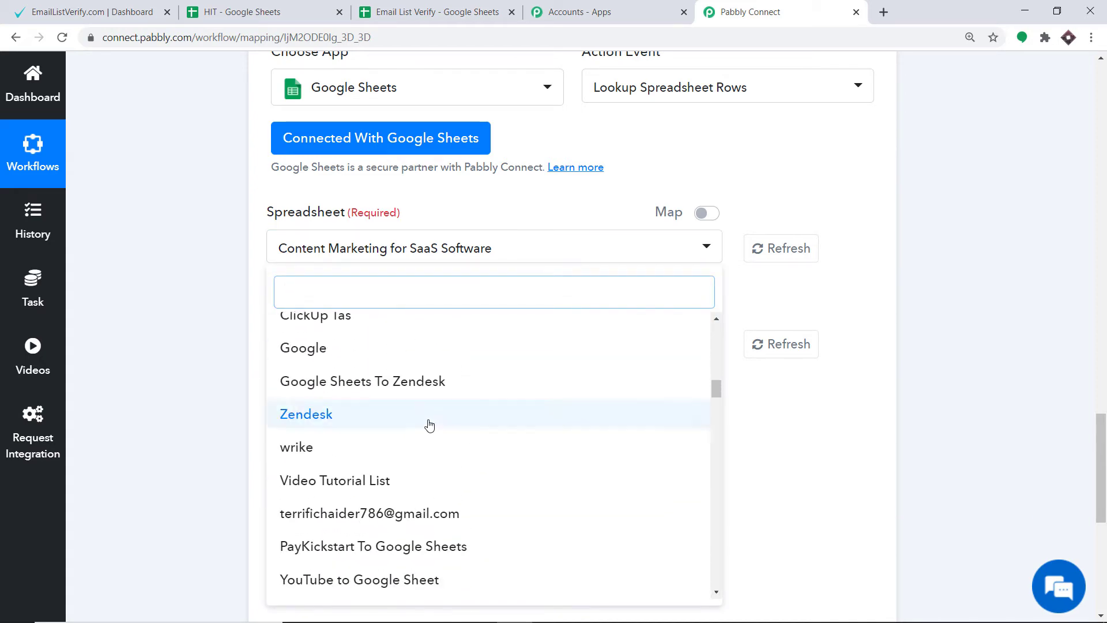
scroll(425, 420, up, 20)
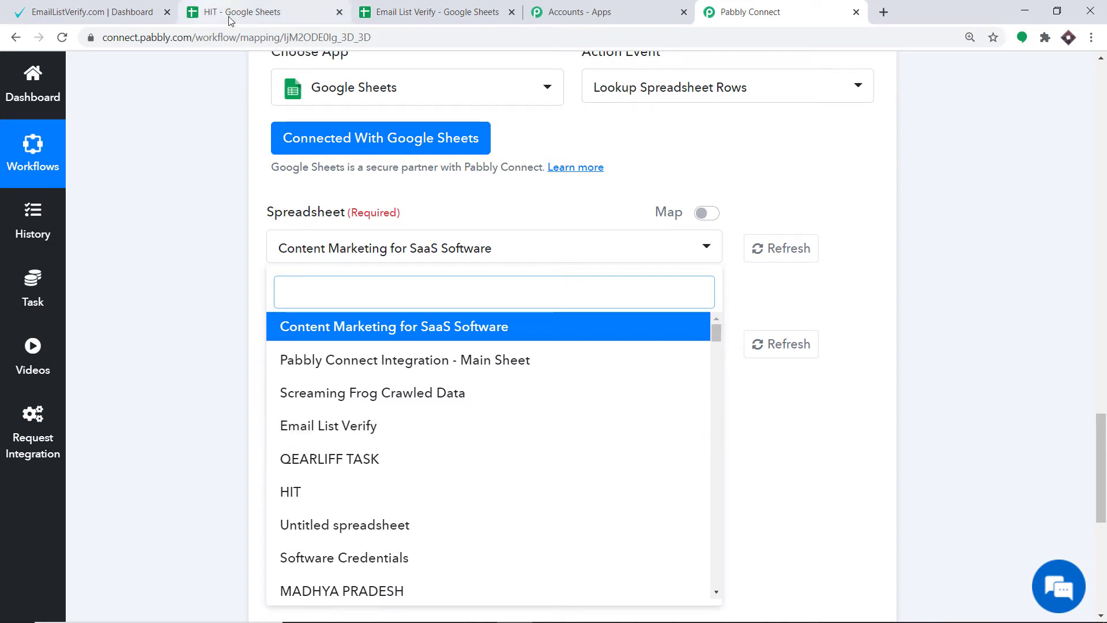
click(325, 431)
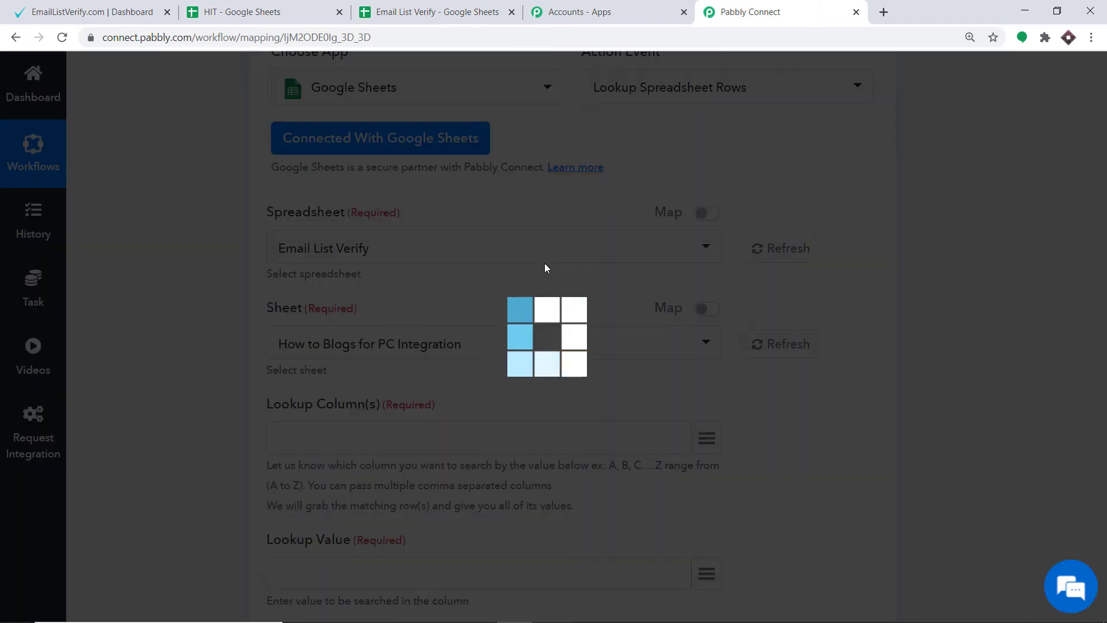
scroll(596, 260, down, 1)
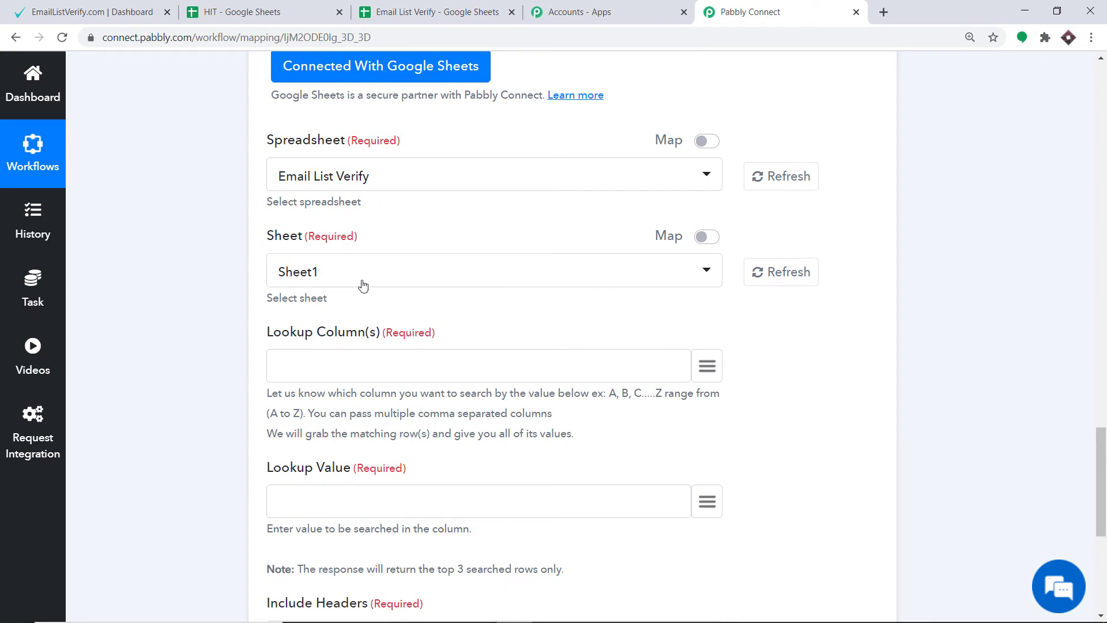
click(413, 12)
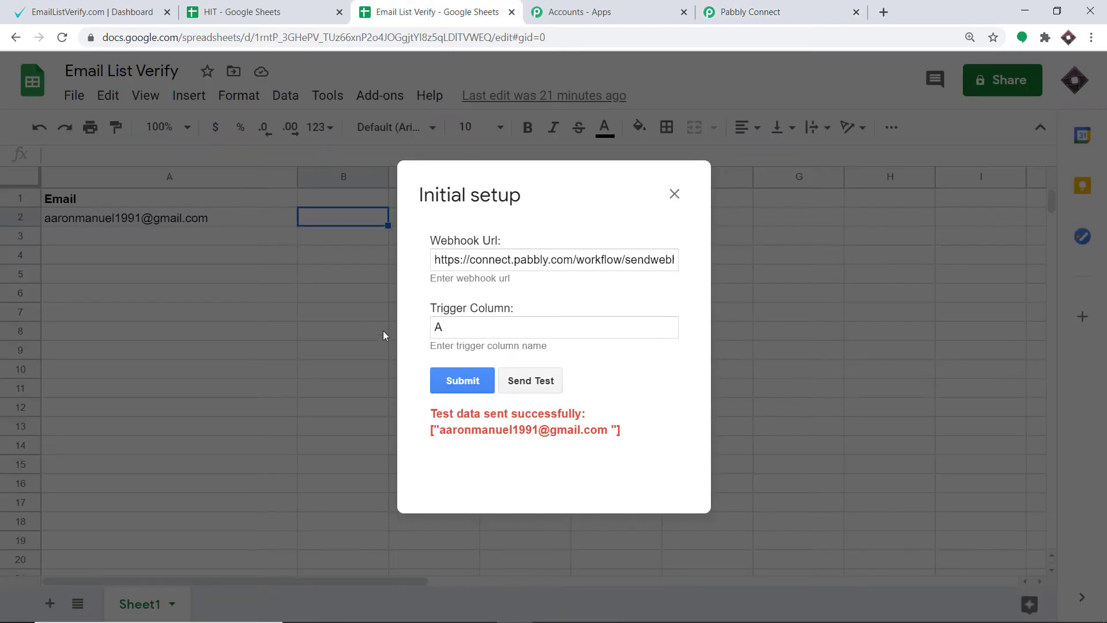
click(765, 5)
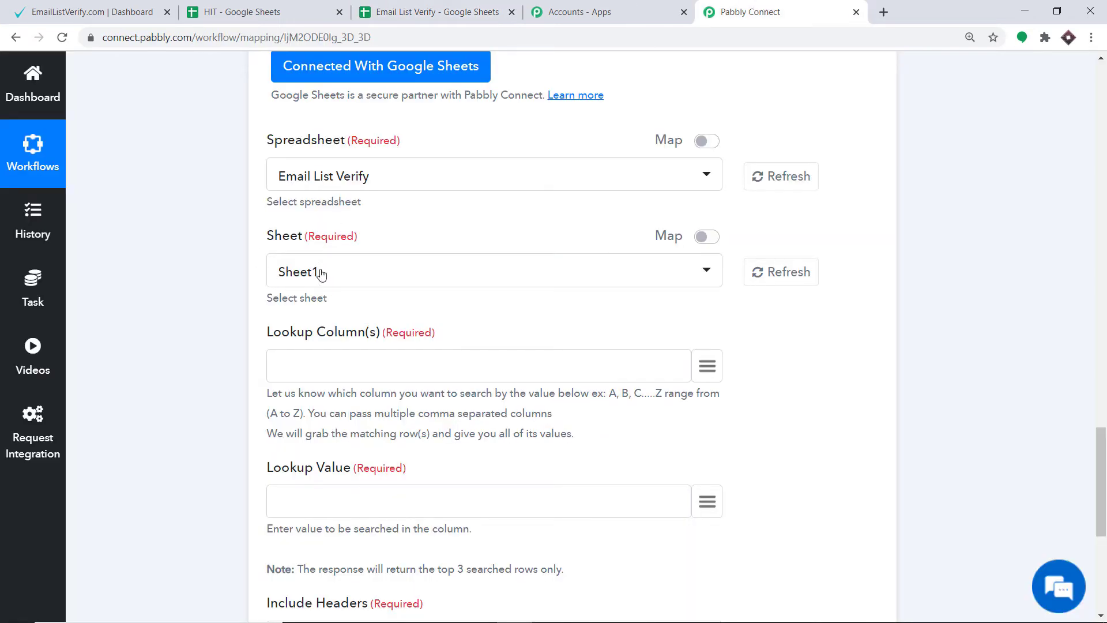
Check which column of the Email List Verify spreadsheet holds the emails and set the lookup column to A.
scroll(326, 275, down, 1)
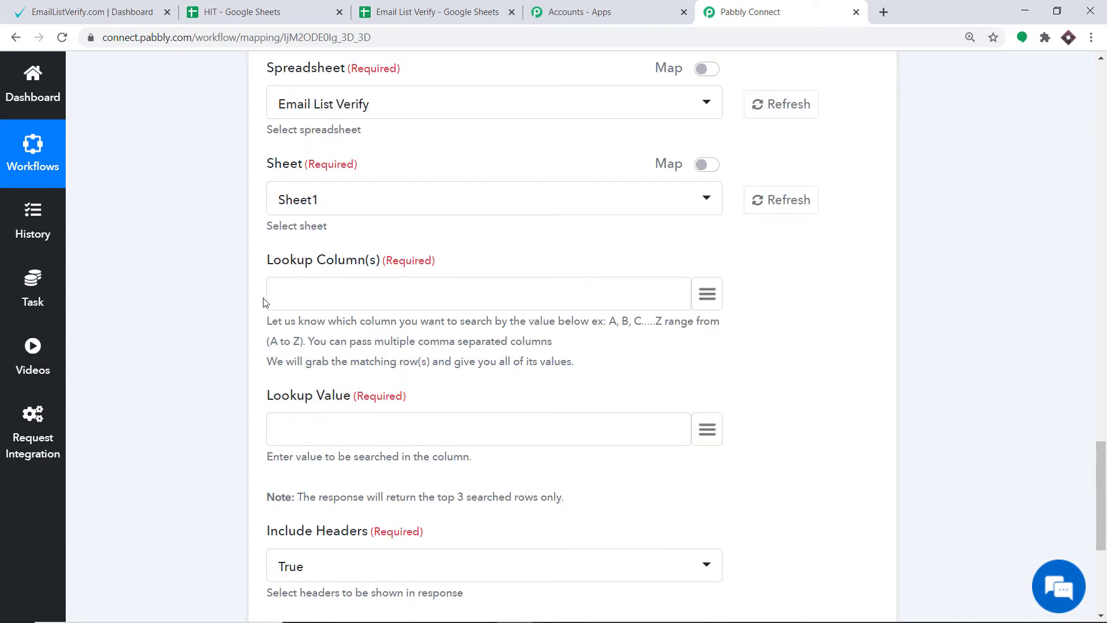
click(424, 11)
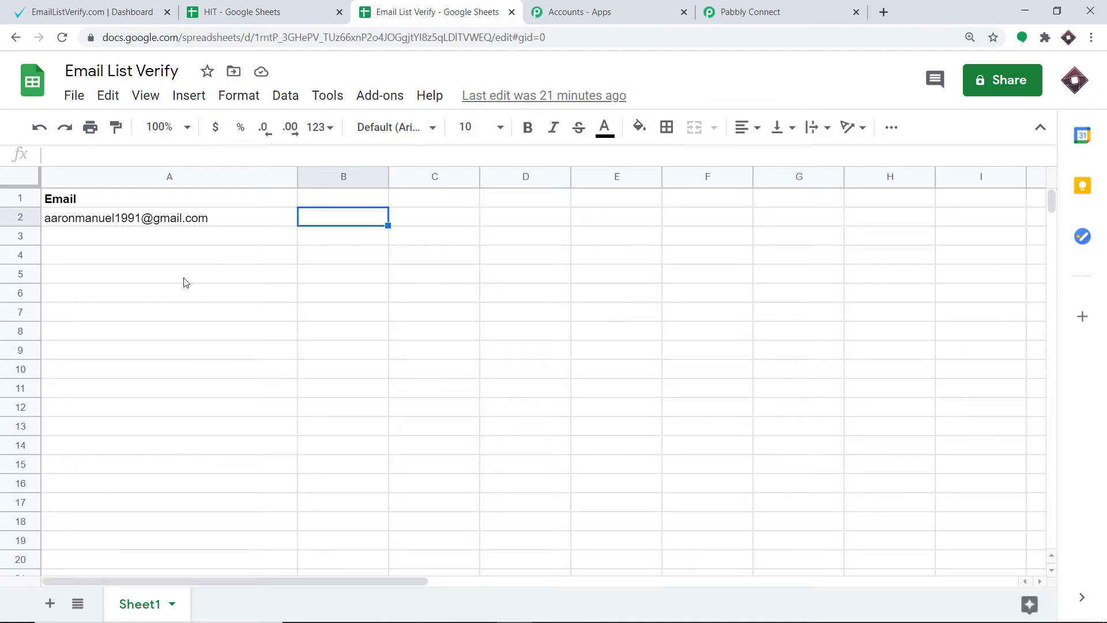
click(728, 8)
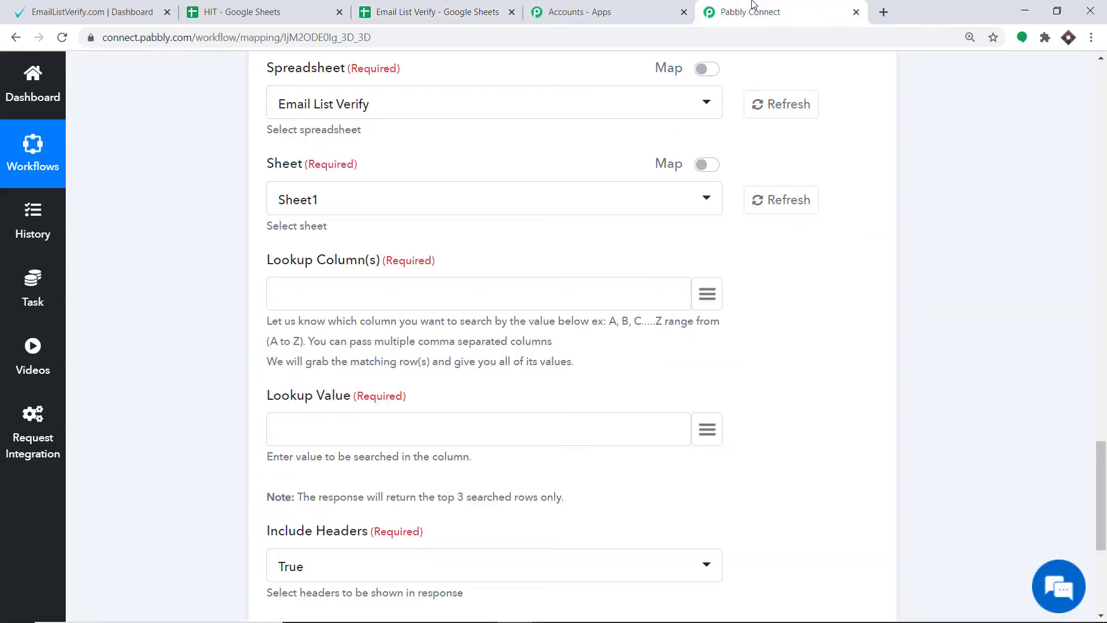
click(291, 291)
text(A)
Check the email entry in the spreadsheet and map the Lookup Value field to the trigger's Email value.
scroll(288, 283, down, 3)
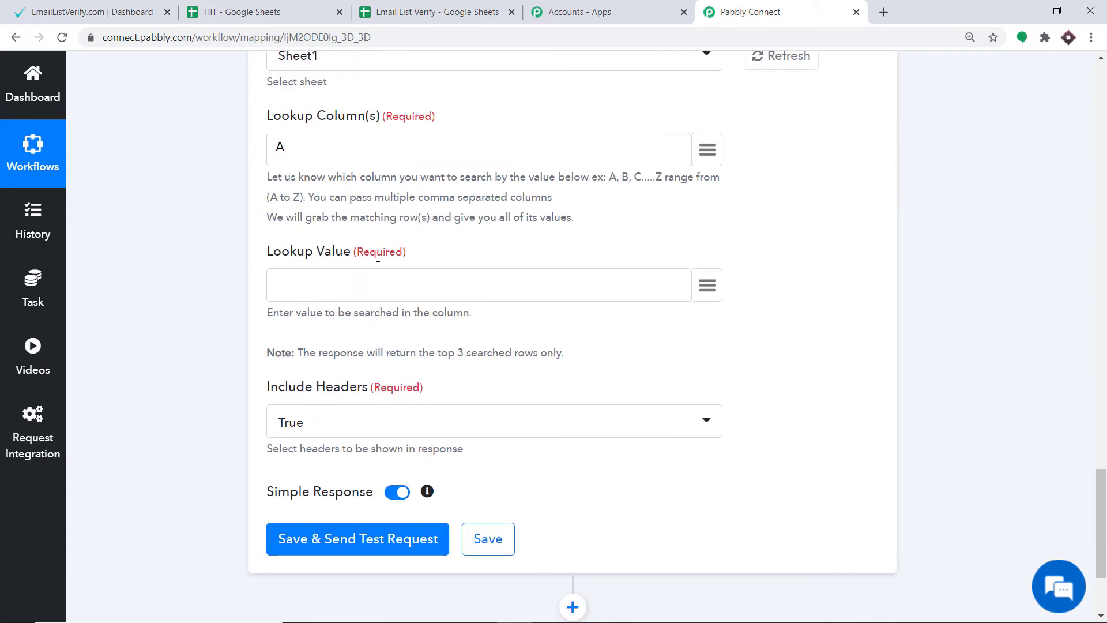
click(433, 11)
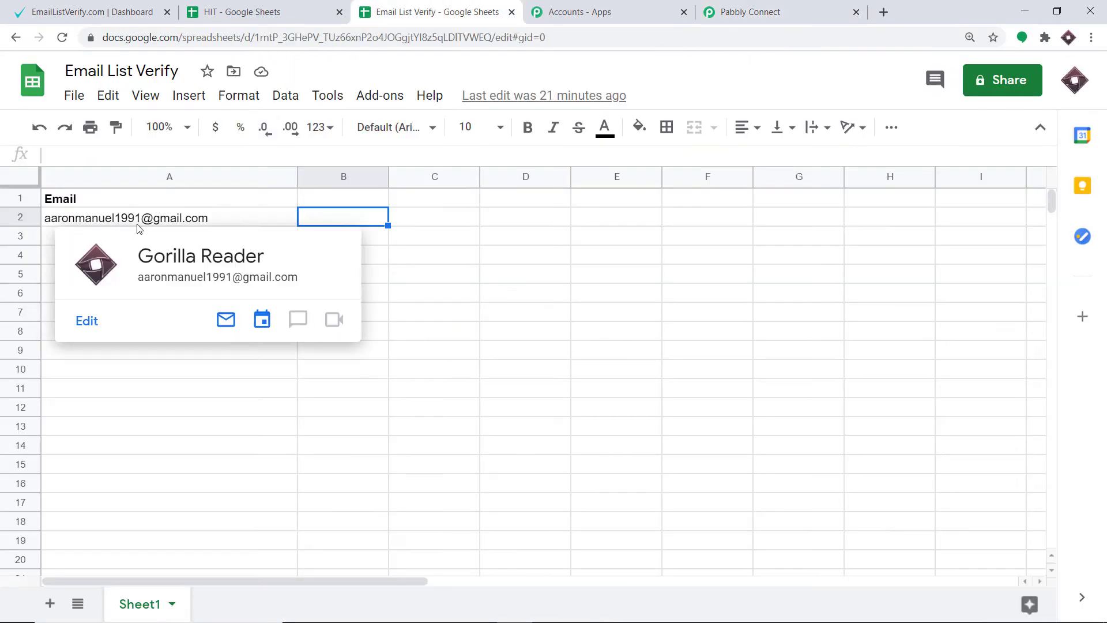
click(171, 224)
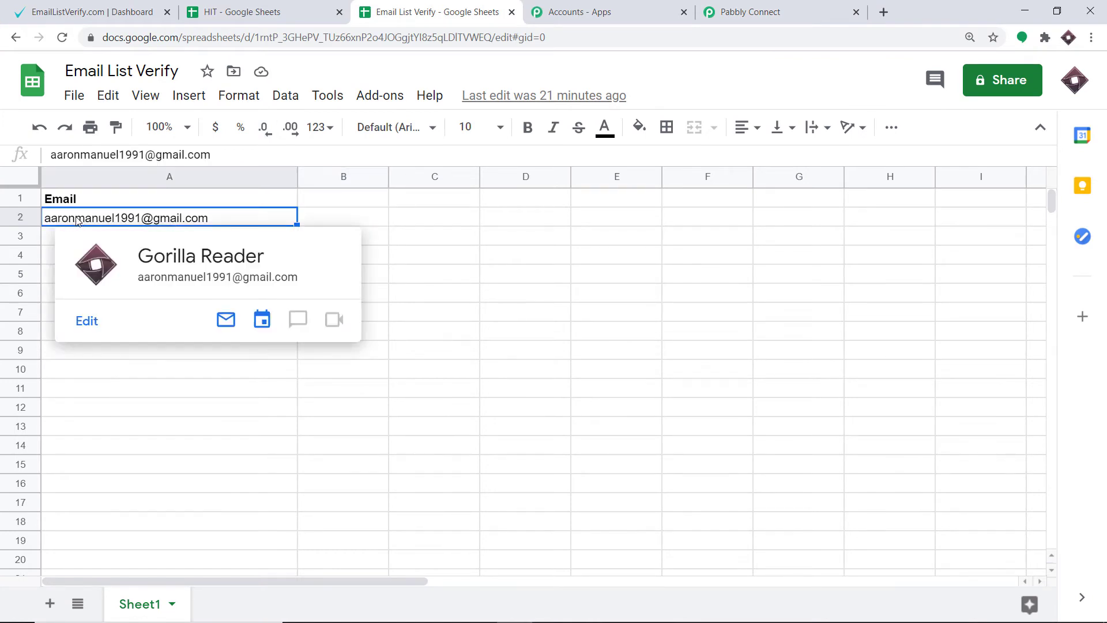
click(750, 12)
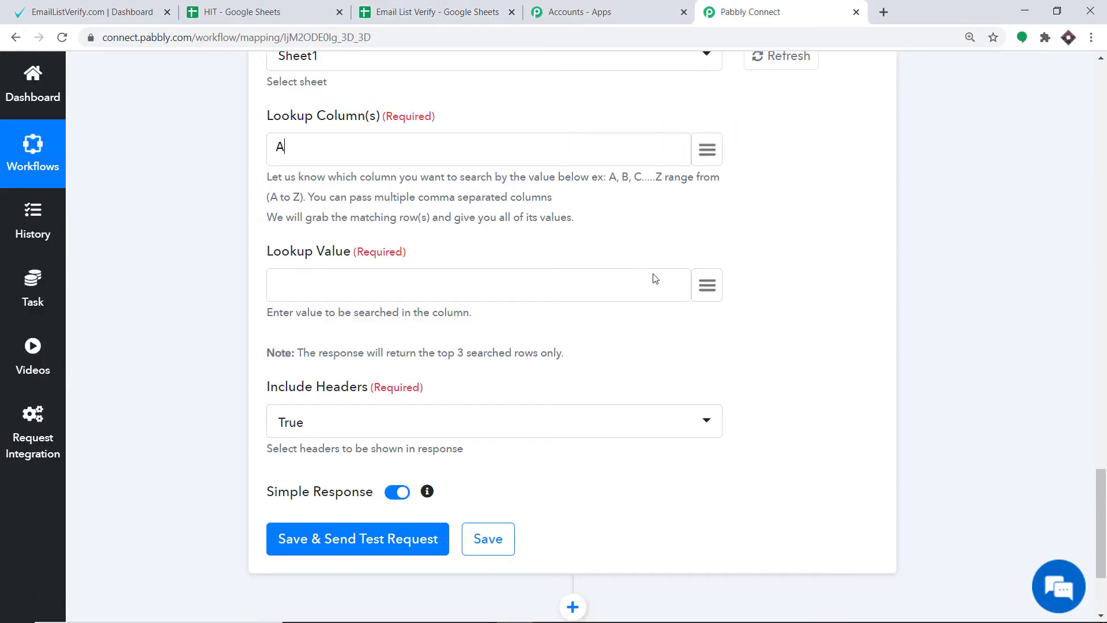
click(710, 285)
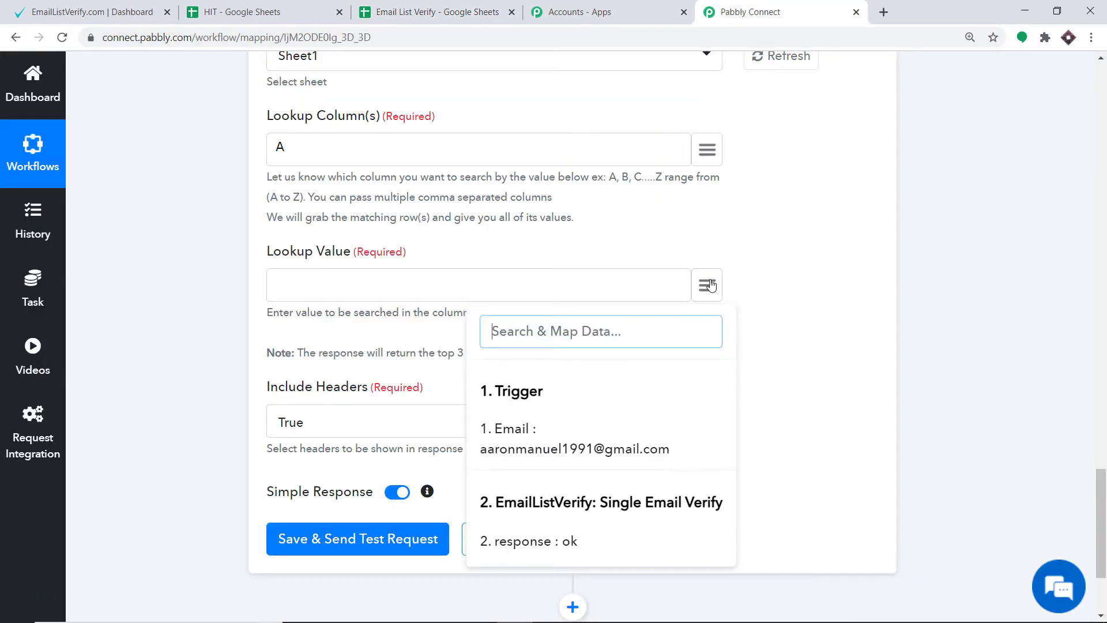
click(605, 450)
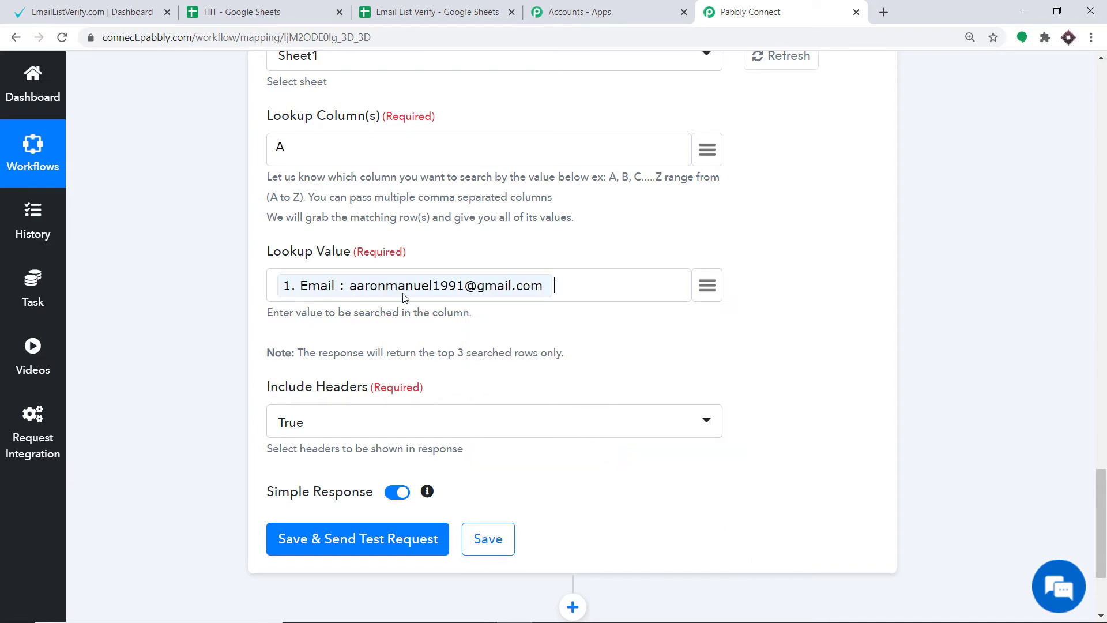
Compare the mapped lookup email with the spreadsheet entry, save the lookup action with a test request, and review its API response.
click(444, 7)
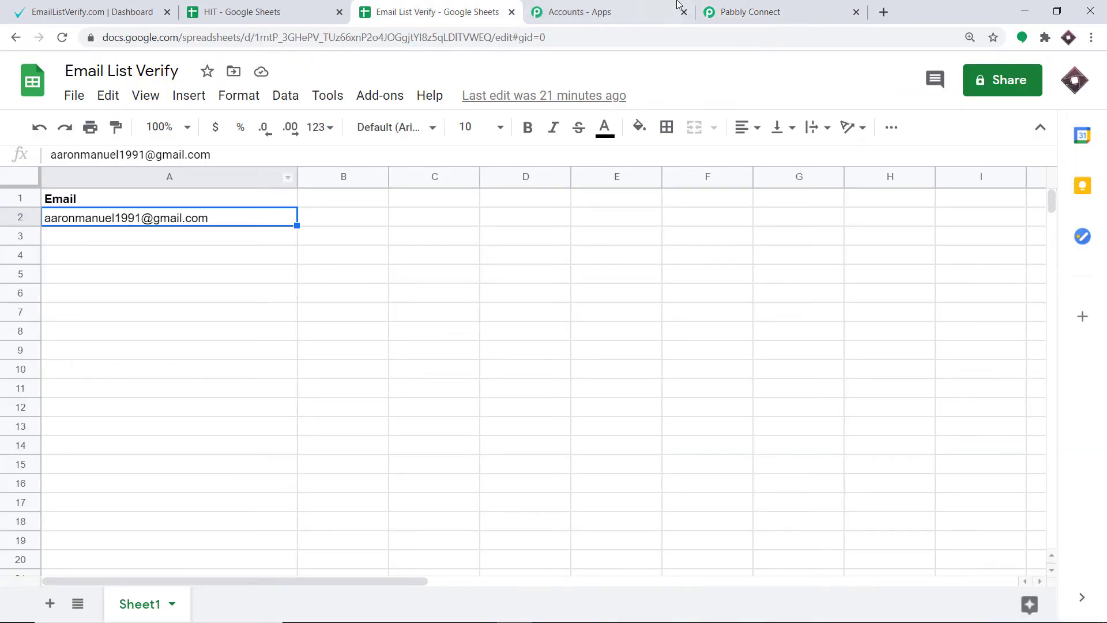
click(744, 7)
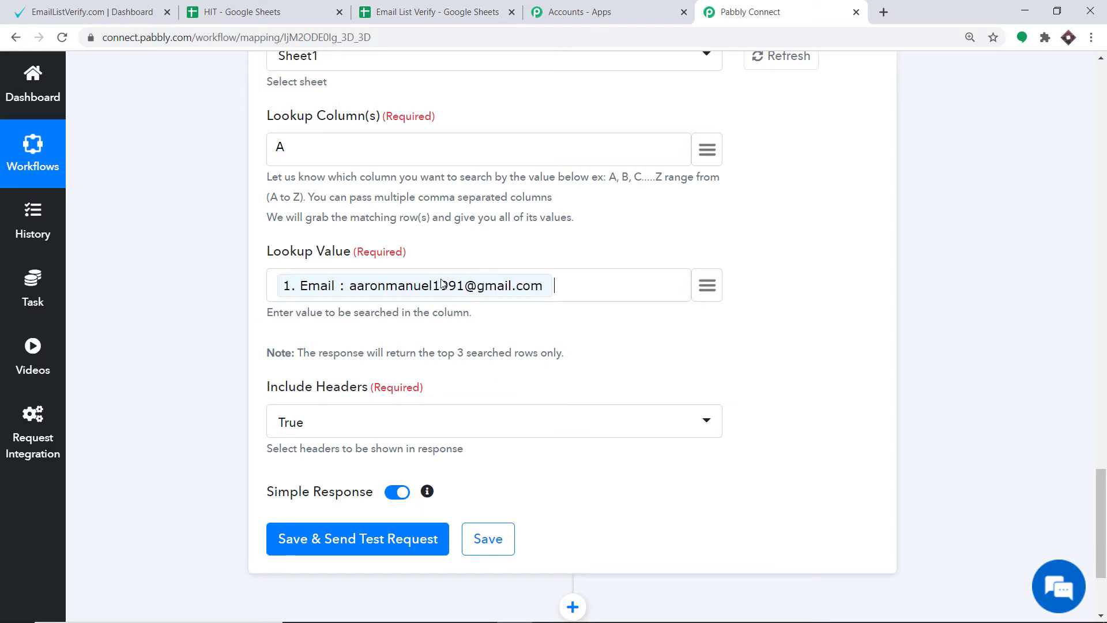
scroll(441, 283, down, 3)
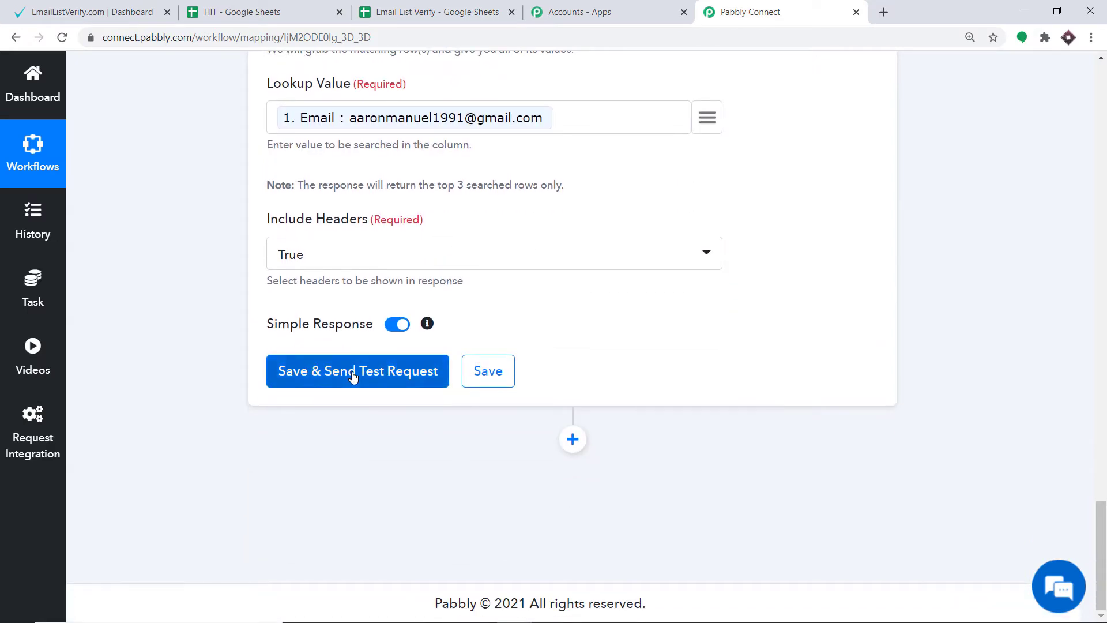
click(365, 370)
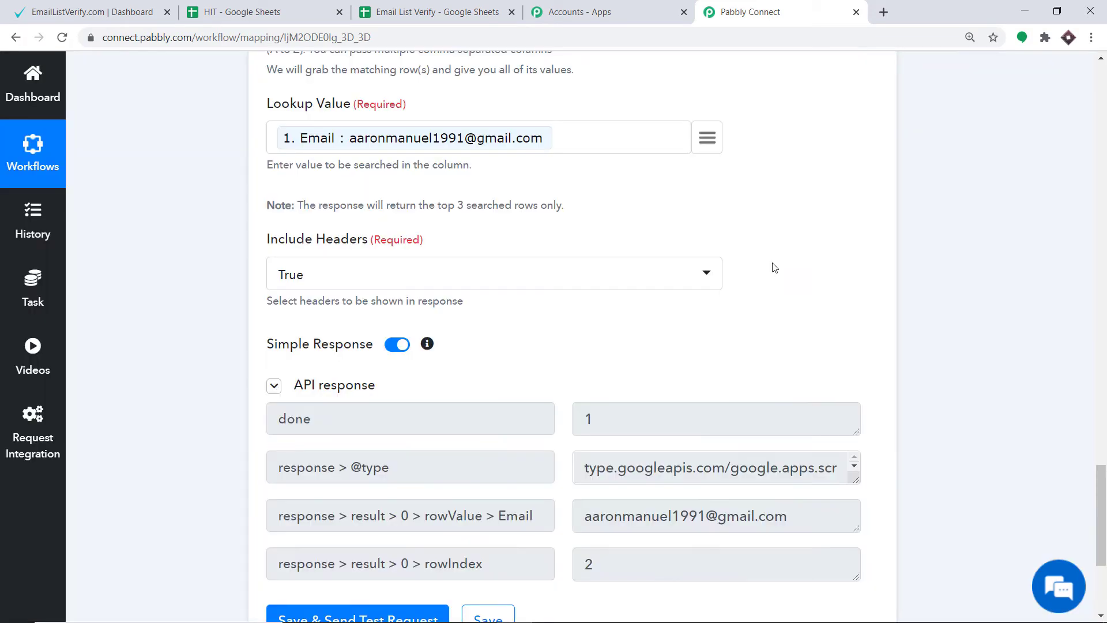
scroll(695, 334, down, 2)
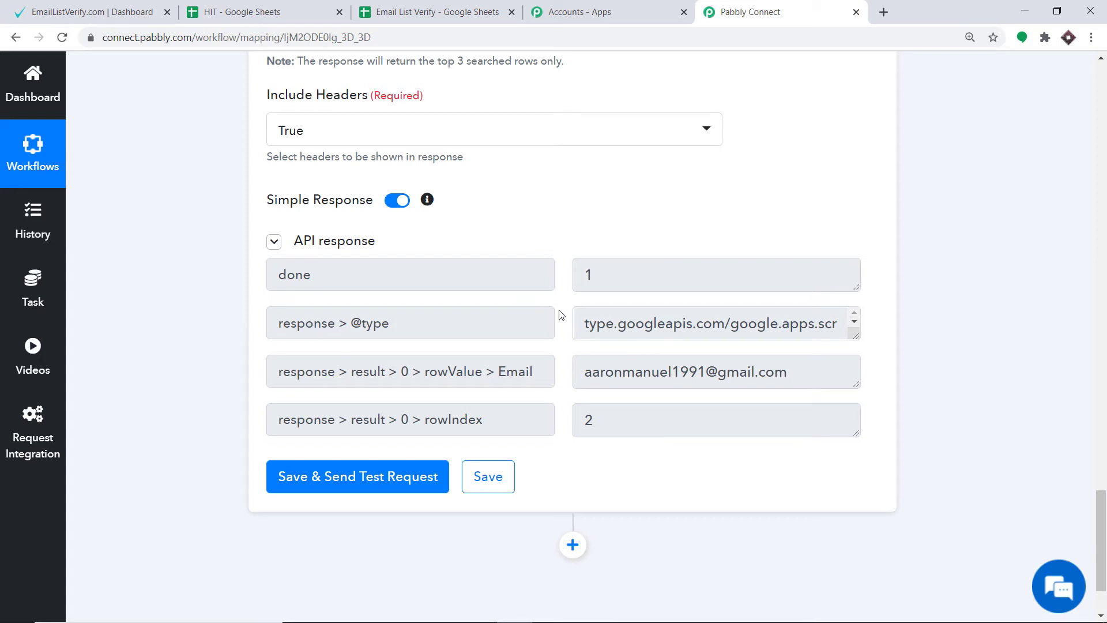
Add an action step after the Google Sheets lookup and choose Router as its app.
scroll(563, 314, down, 2)
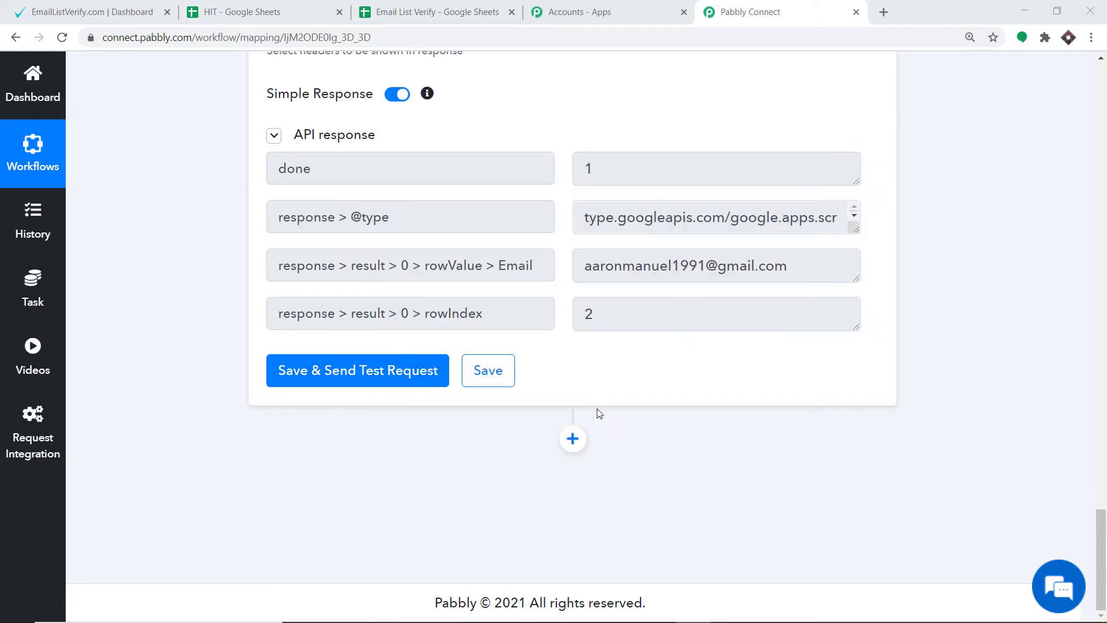
click(573, 439)
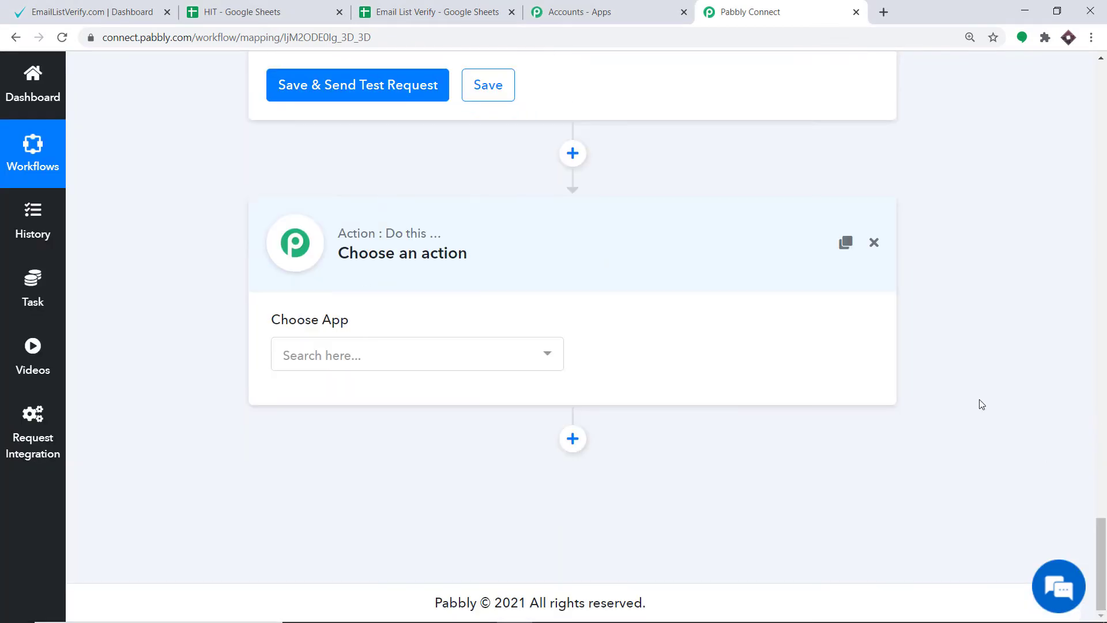
click(424, 365)
click(424, 365)
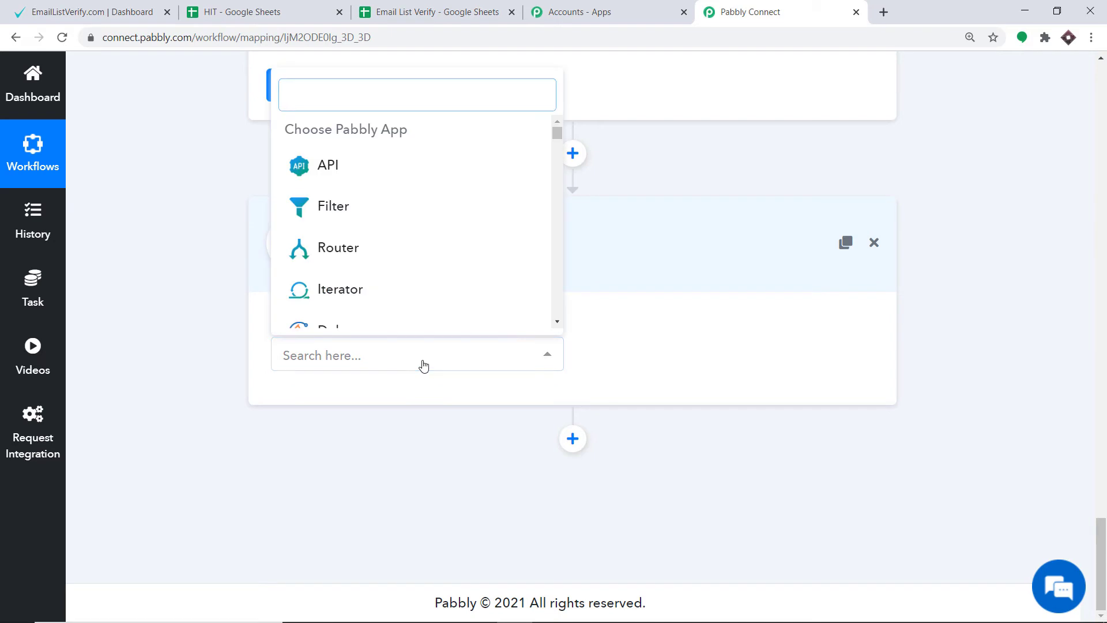
text(ROUT)
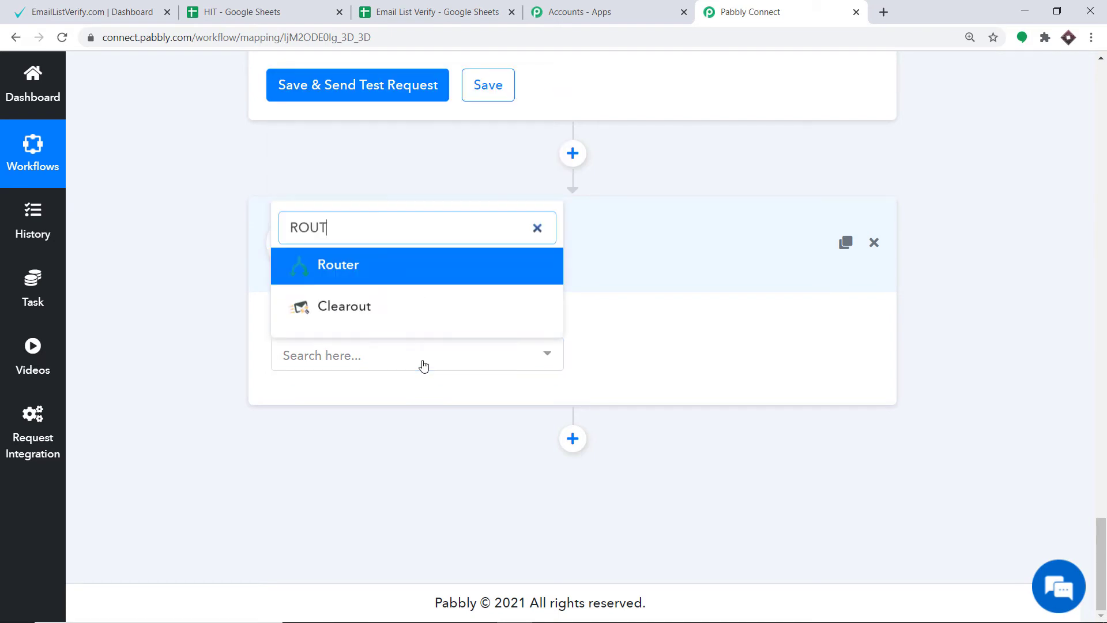
click(361, 266)
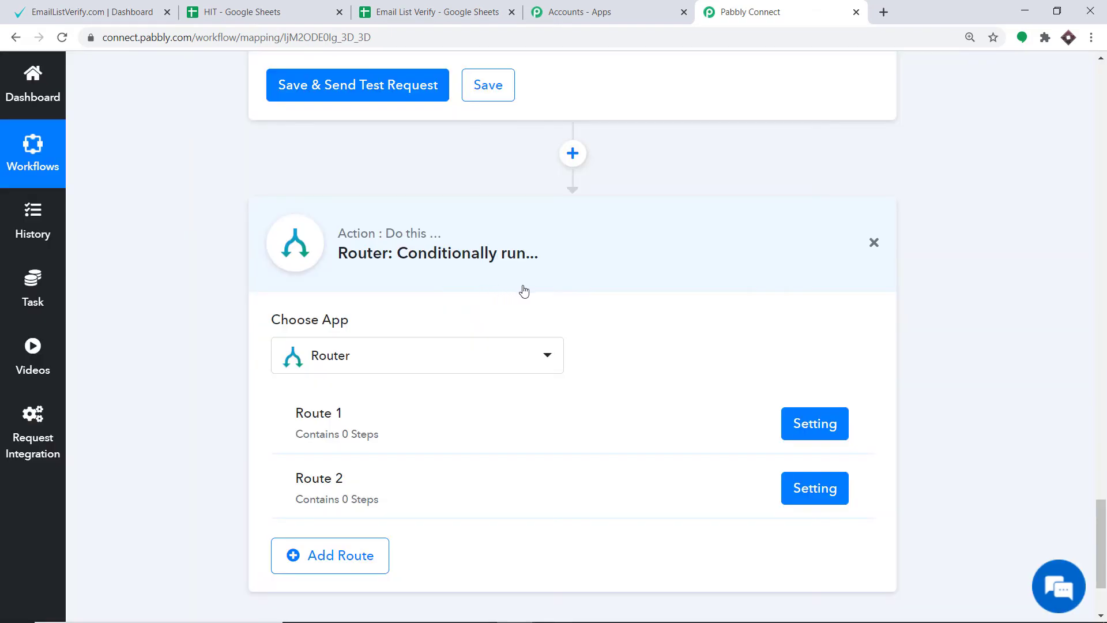
scroll(648, 367, down, 3)
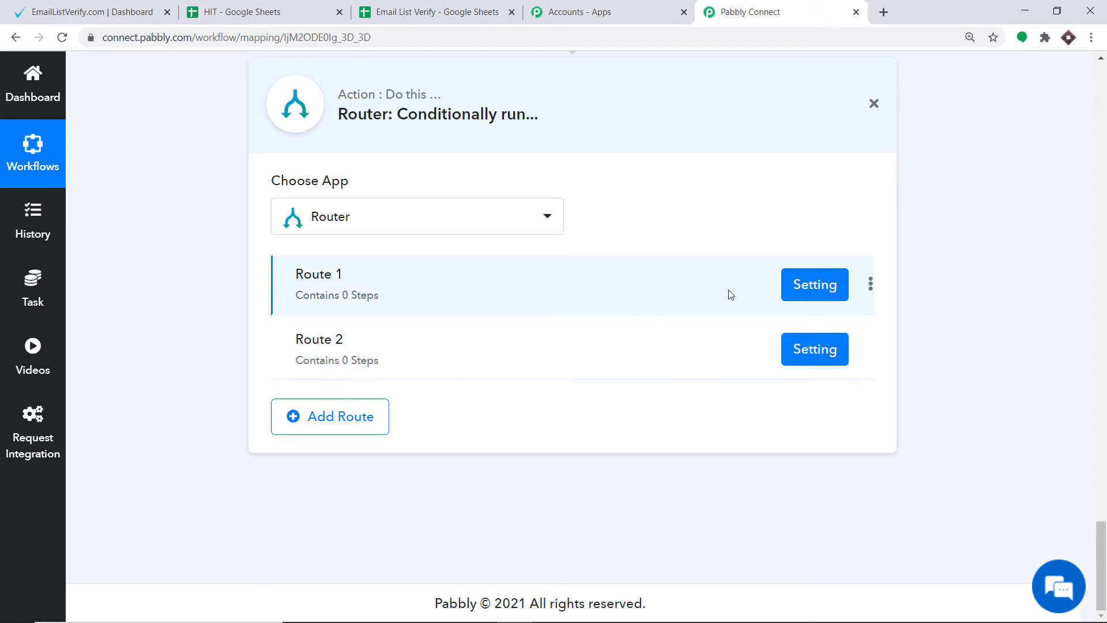
Rename the router's first route as Valid Email.
click(872, 289)
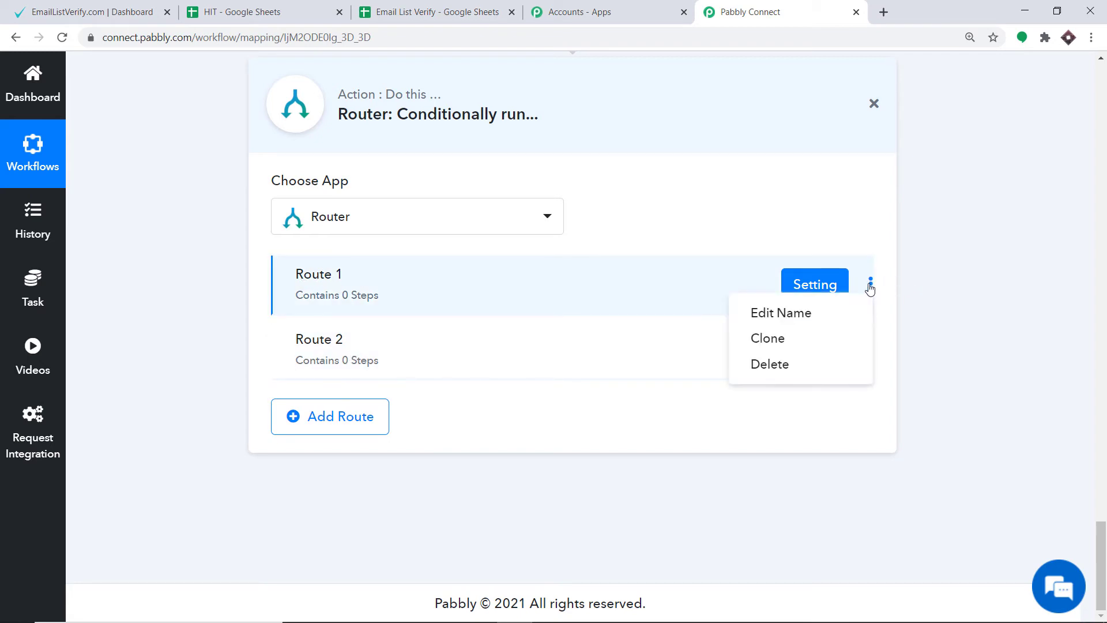
click(836, 314)
drag(413, 334, 218, 362)
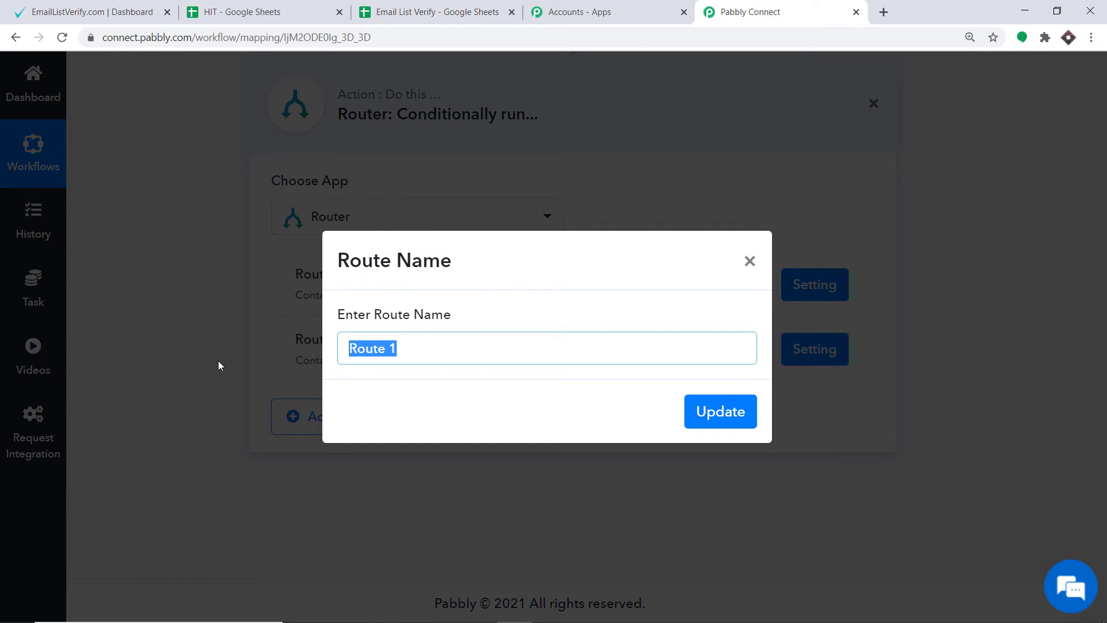
key(BackSpace)
text(B)
key(BackSpace)
text(V)
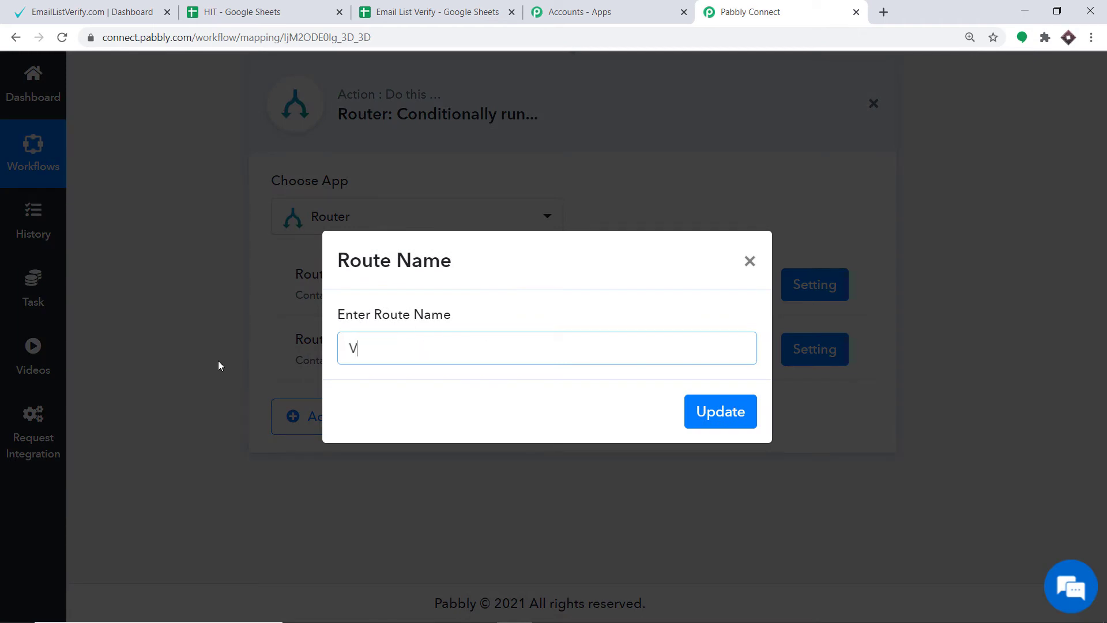
text(alid Email)
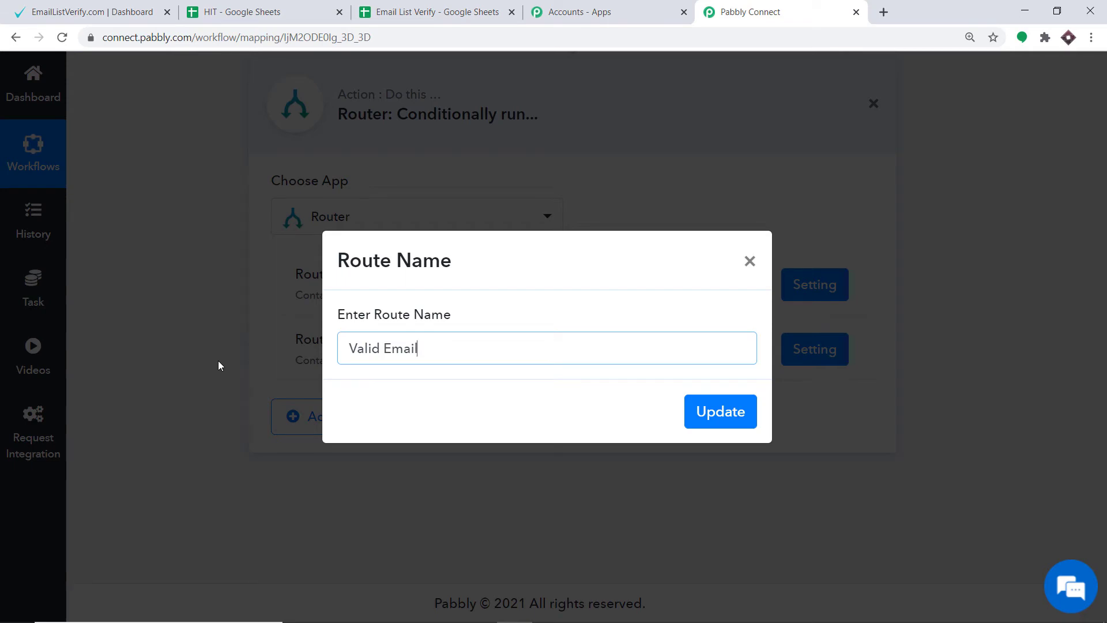
click(717, 421)
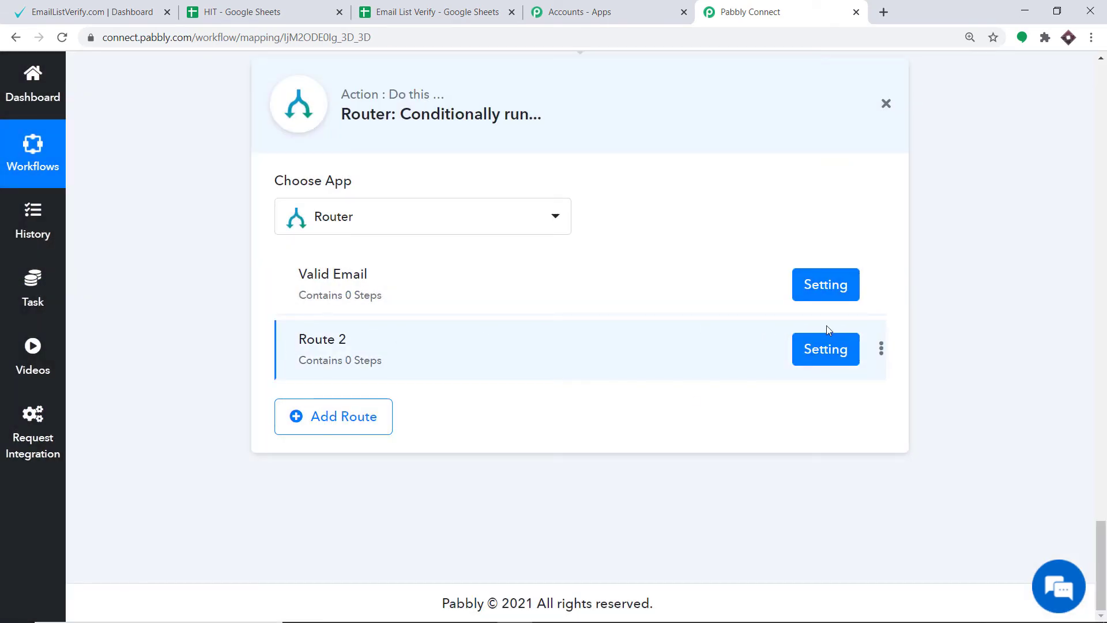
Rename the router's second route as Invalid Email.
click(881, 349)
click(826, 377)
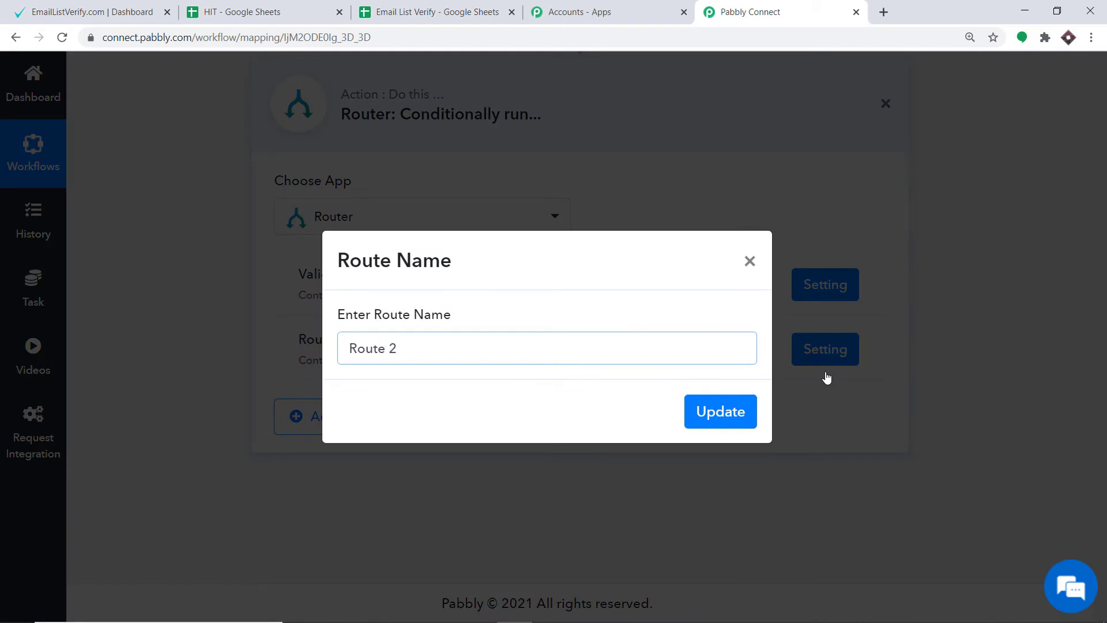
key(BackSpace)
key(BackSpace)
key(BackSpace)
key(BackSpace)
key(BackSpace)
key(BackSpace)
key(BackSpace)
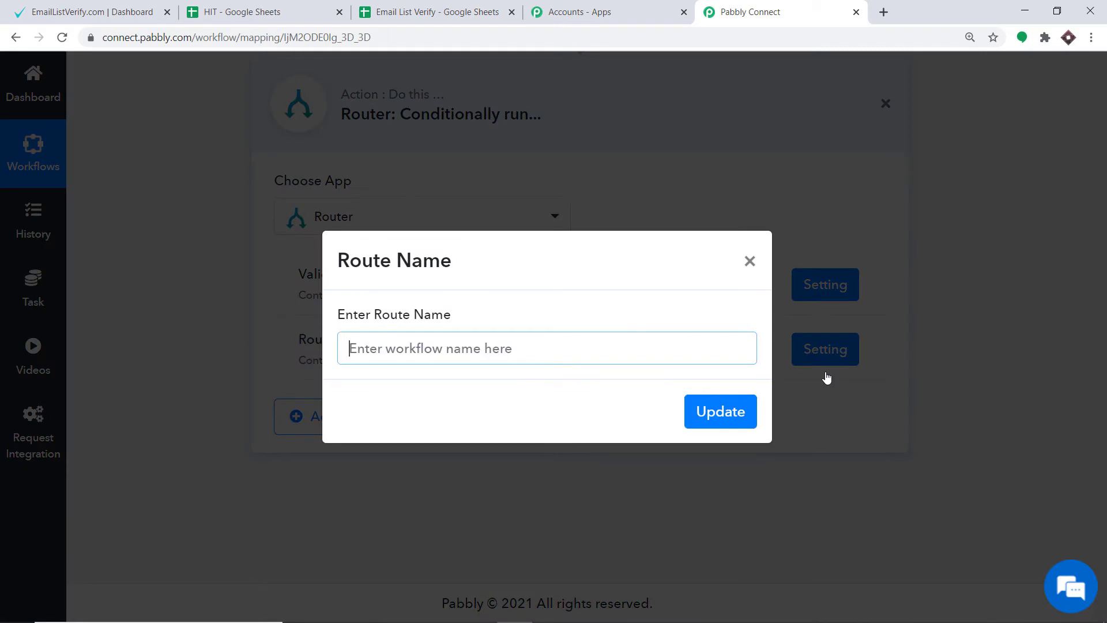
text(Invalid E)
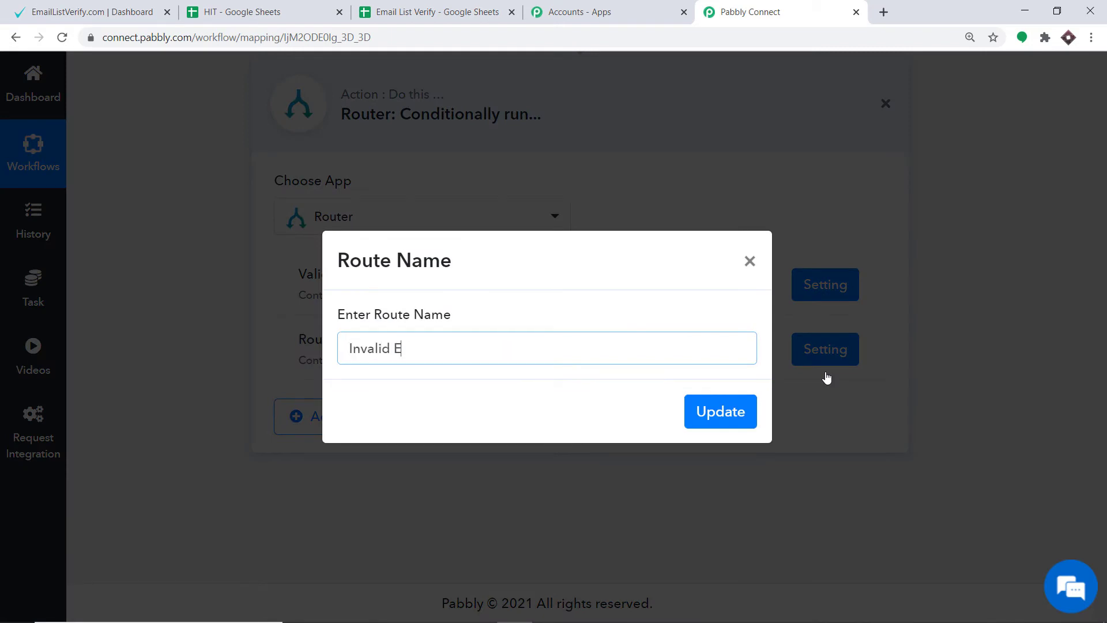
text(mail)
click(719, 414)
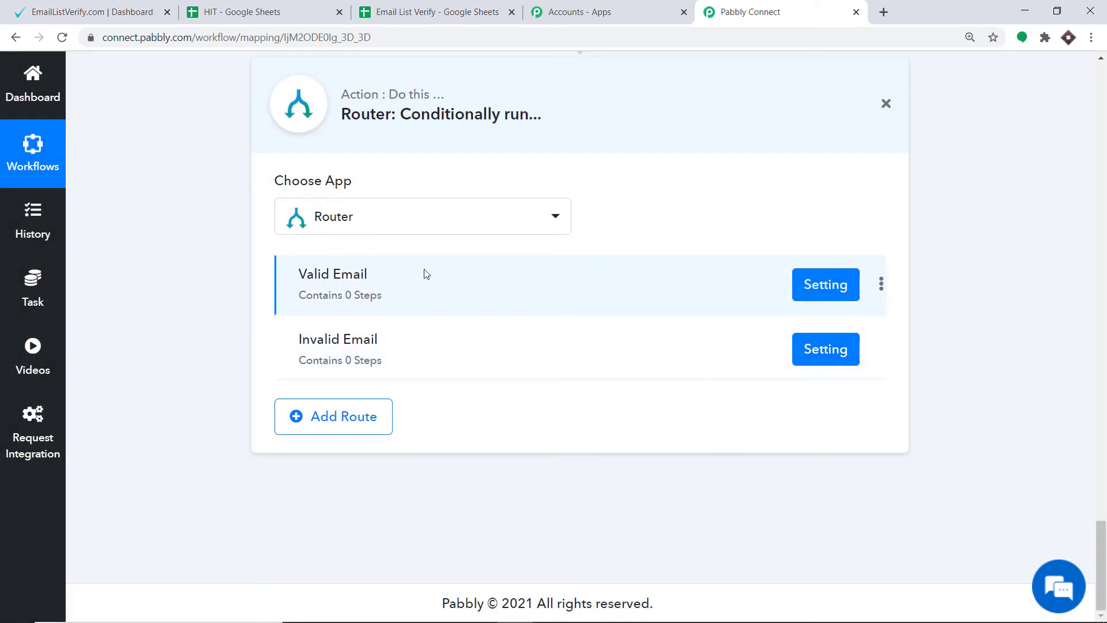
Examine the Valid Email route's filter fields, the sample results in the HIT spreadsheet, and the EmailListVerify action's API response.
click(839, 288)
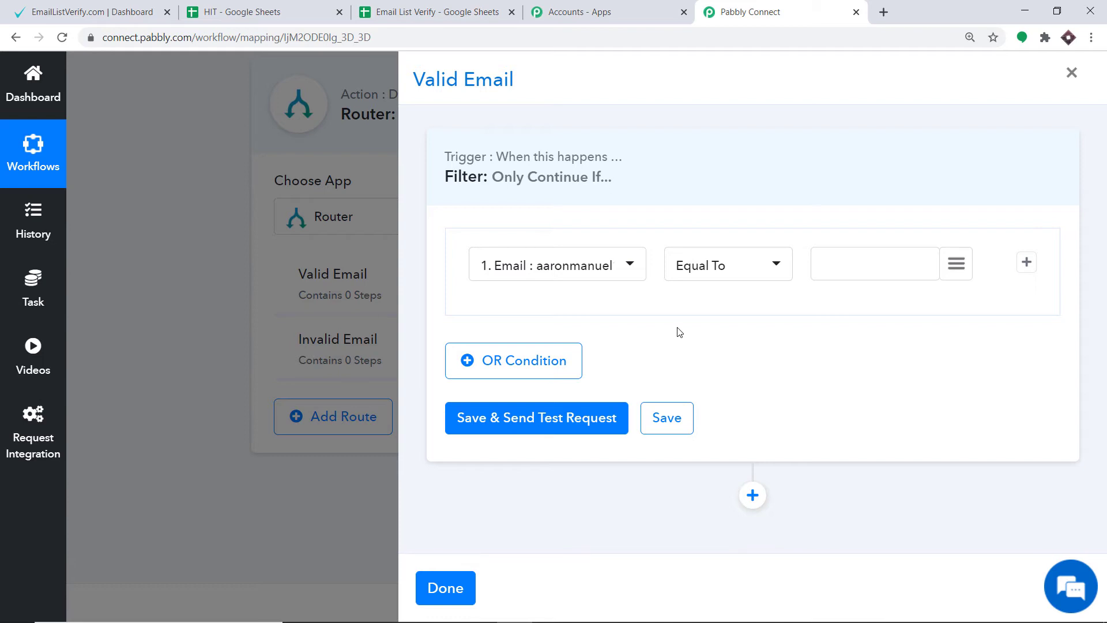
click(242, 12)
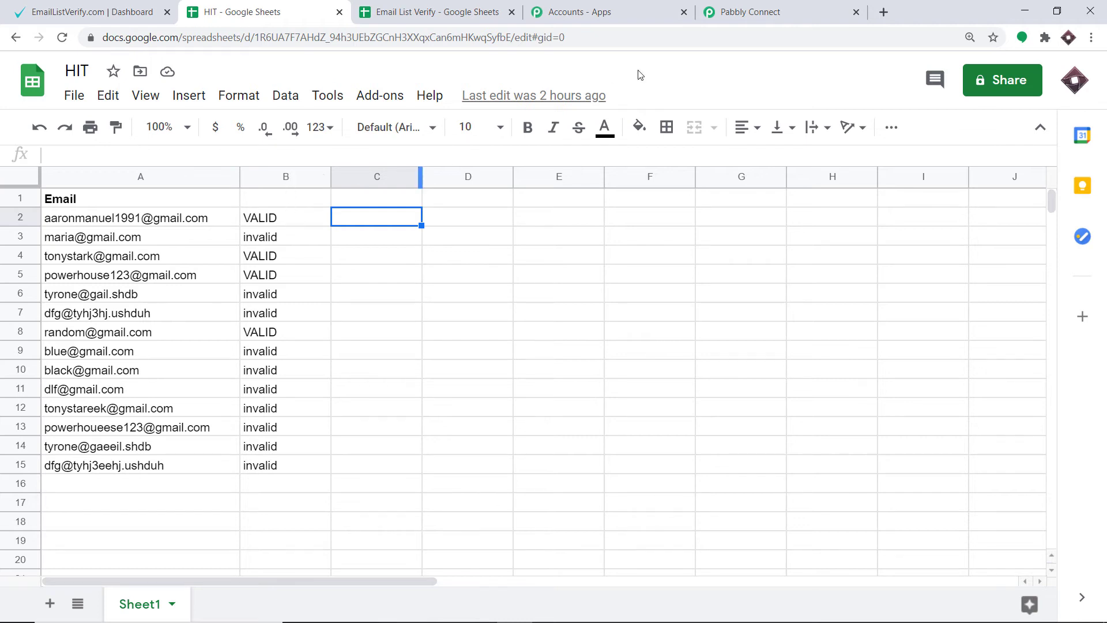
click(722, 6)
click(552, 271)
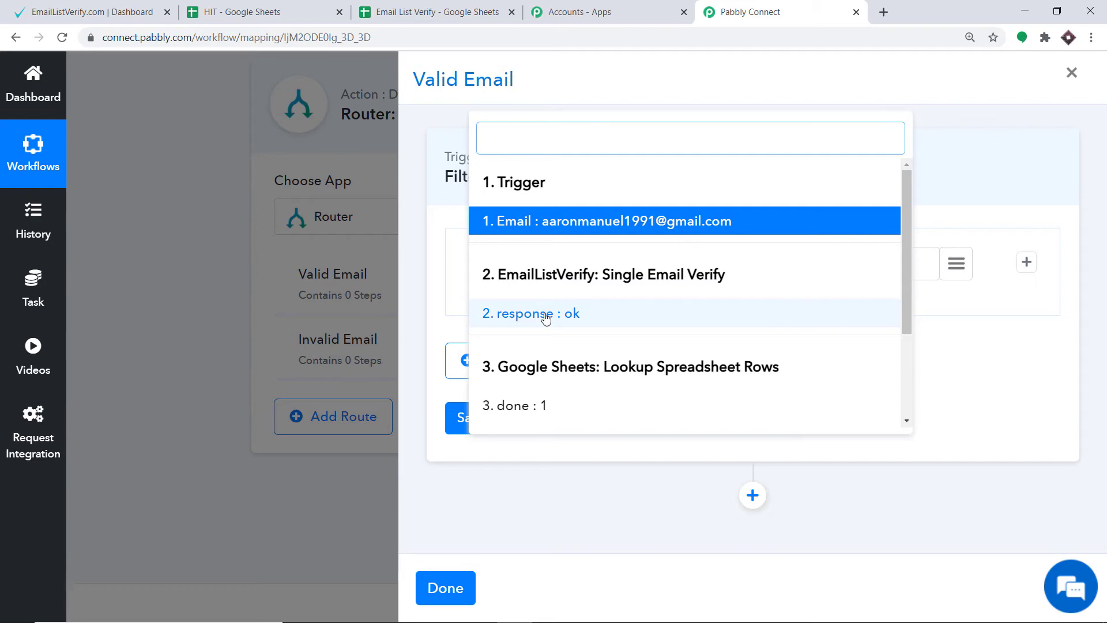
click(167, 206)
scroll(642, 195, up, 9)
scroll(645, 197, up, 15)
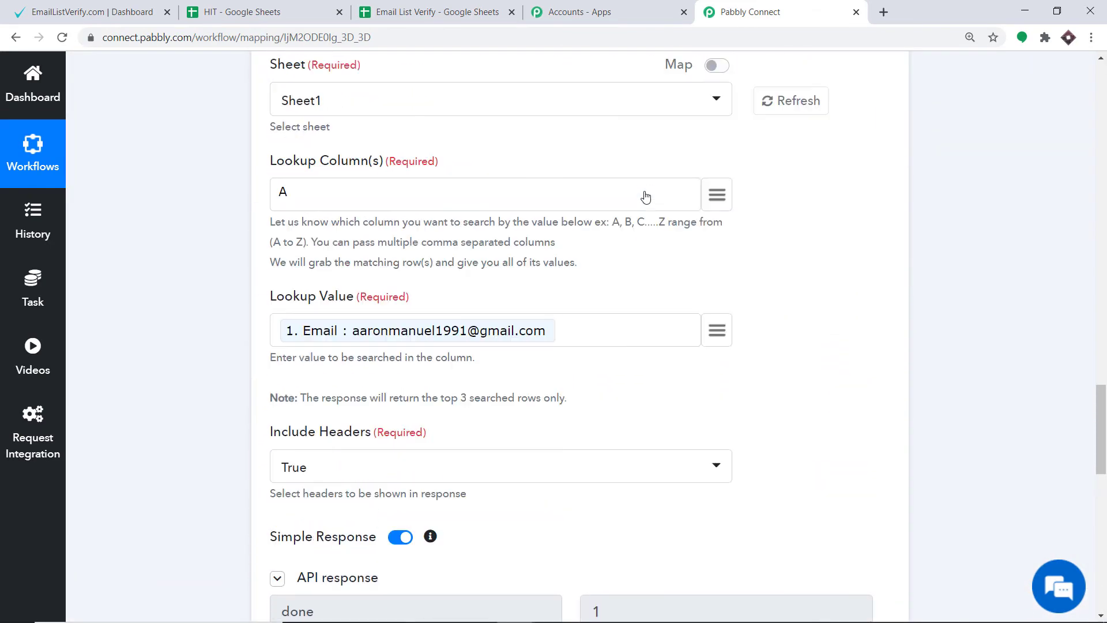
scroll(644, 197, up, 4)
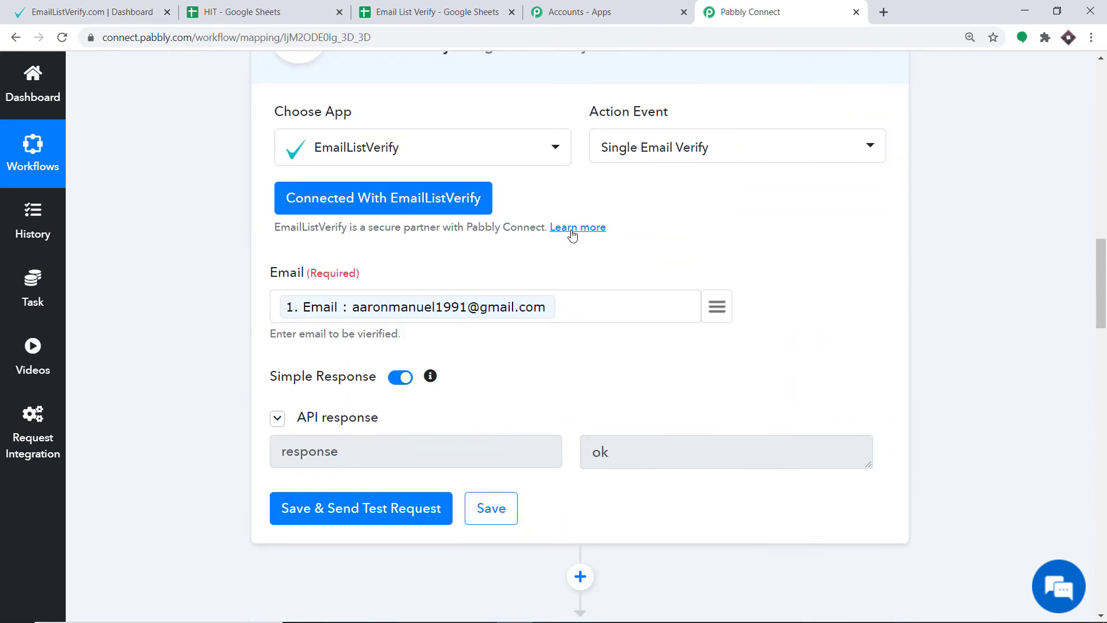
scroll(700, 353, down, 20)
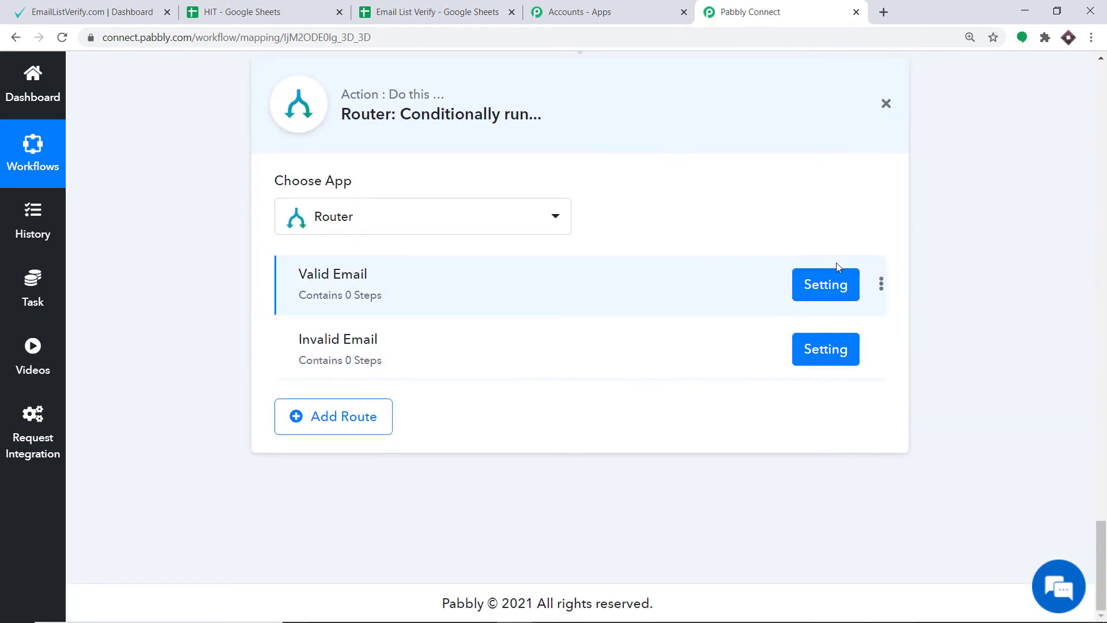
Set the Valid Email route's filter to continue if the EmailListVerify response is Equal To ok, and save it with a test request.
click(837, 288)
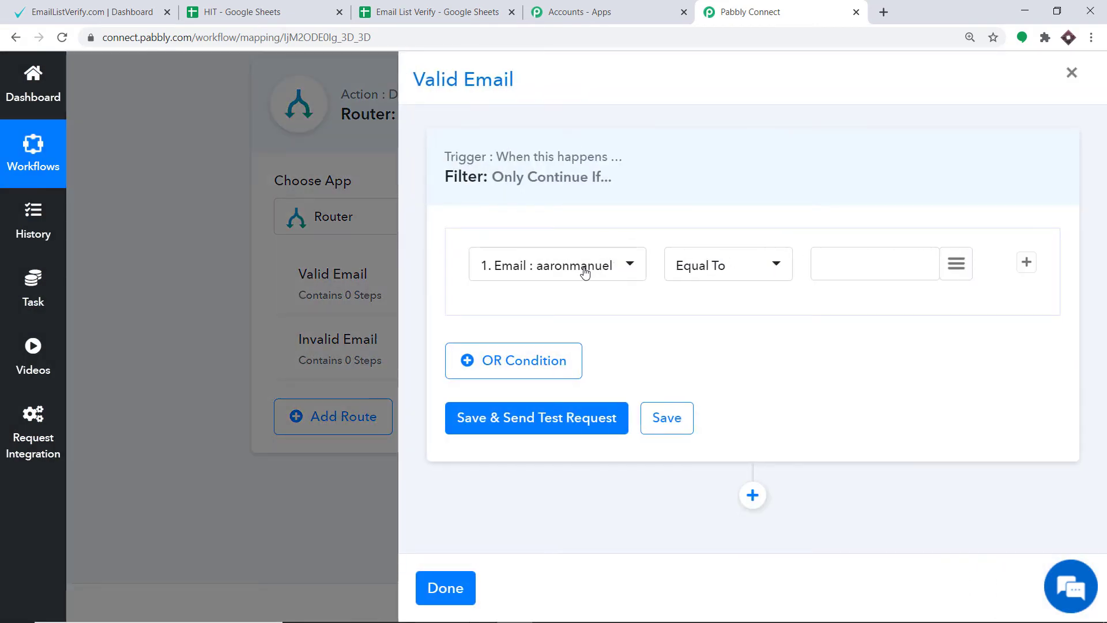
click(582, 267)
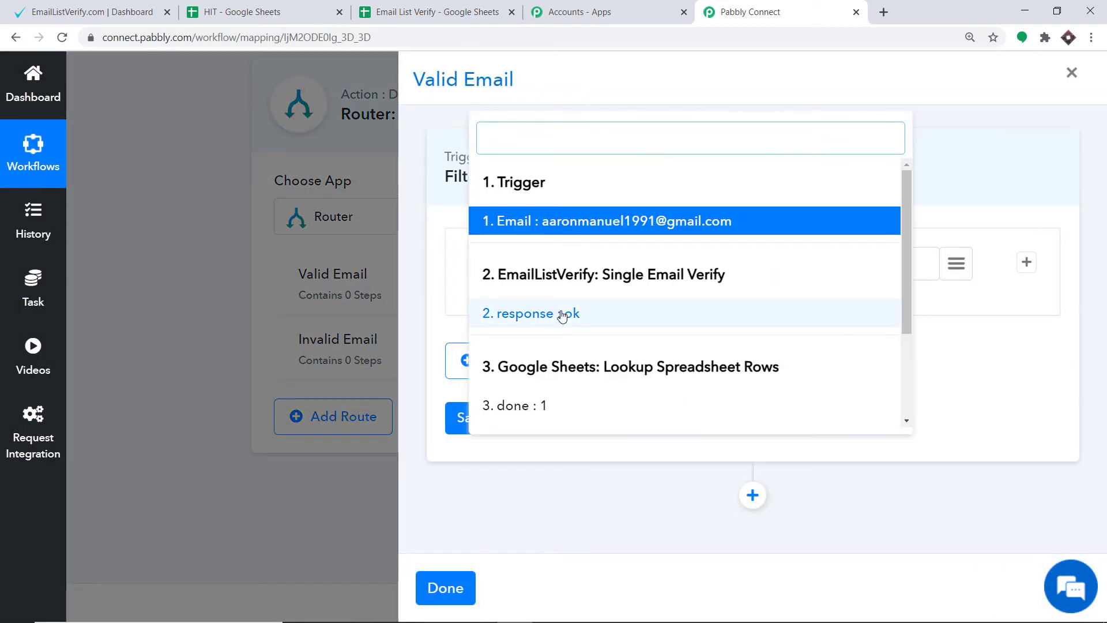
click(565, 314)
click(718, 268)
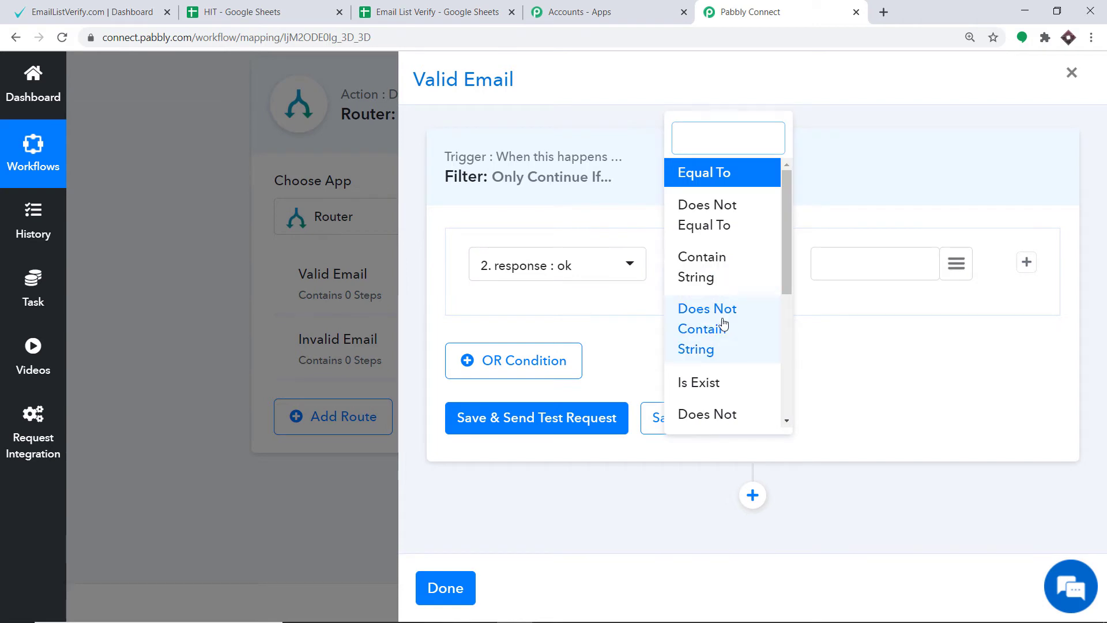
click(721, 181)
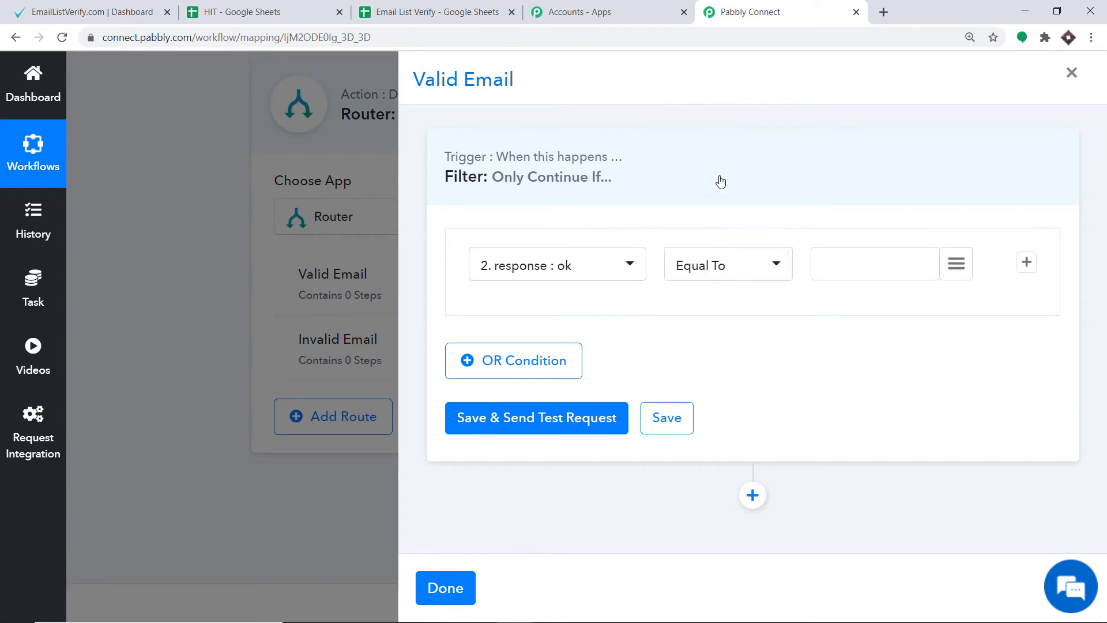
click(860, 259)
text(ok)
click(547, 424)
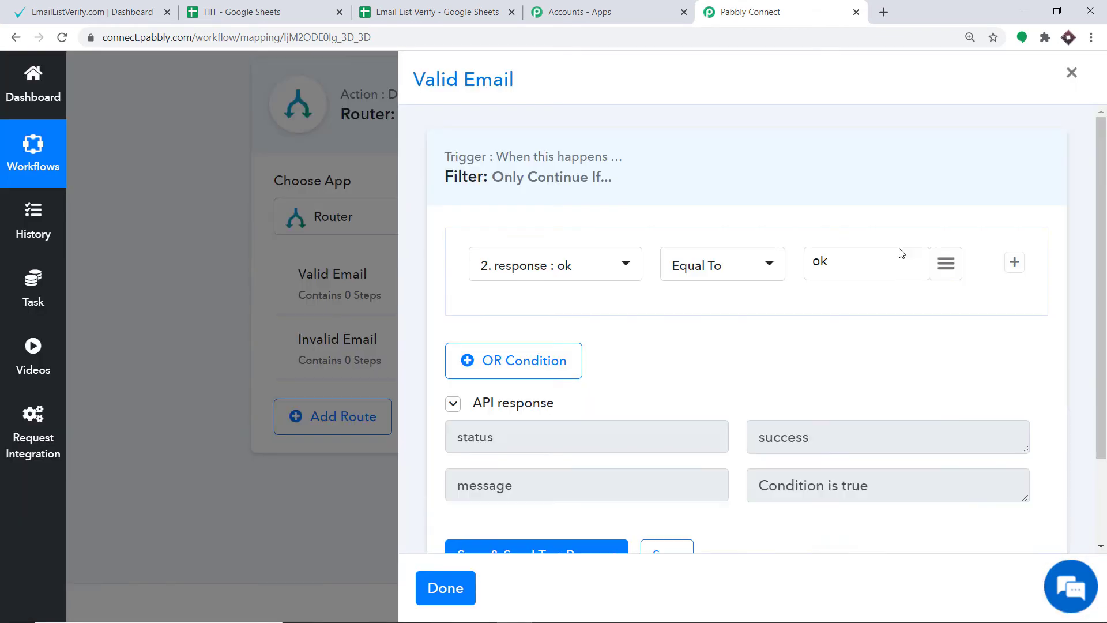
Add a Google Sheets action with the Update Values event below the Valid Email route's filter.
scroll(869, 245, down, 2)
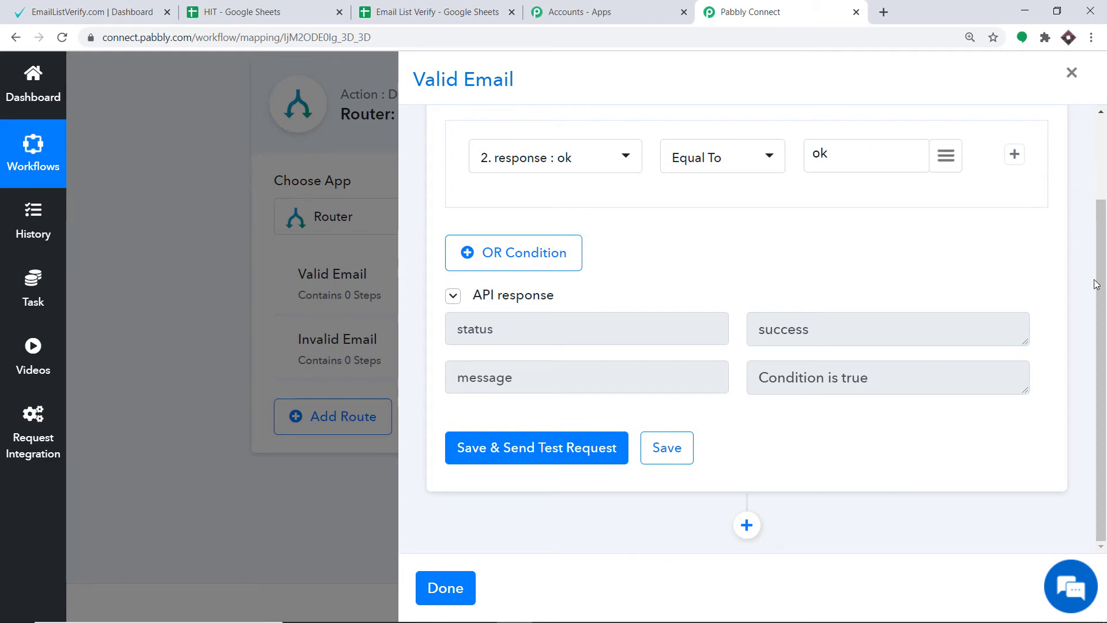
click(748, 525)
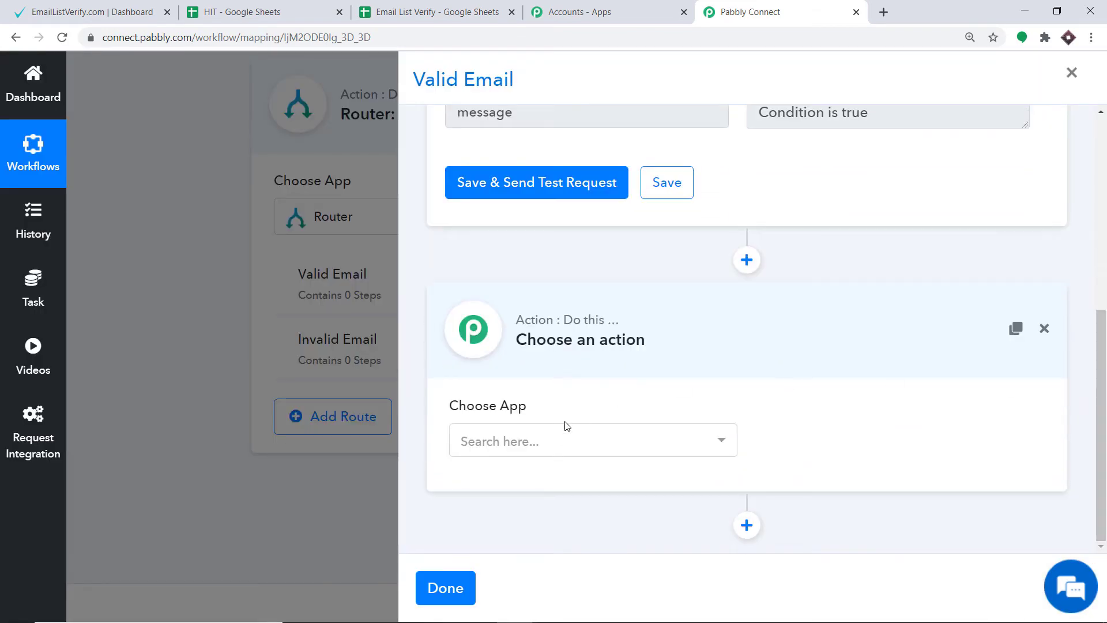
click(571, 449)
text(goo)
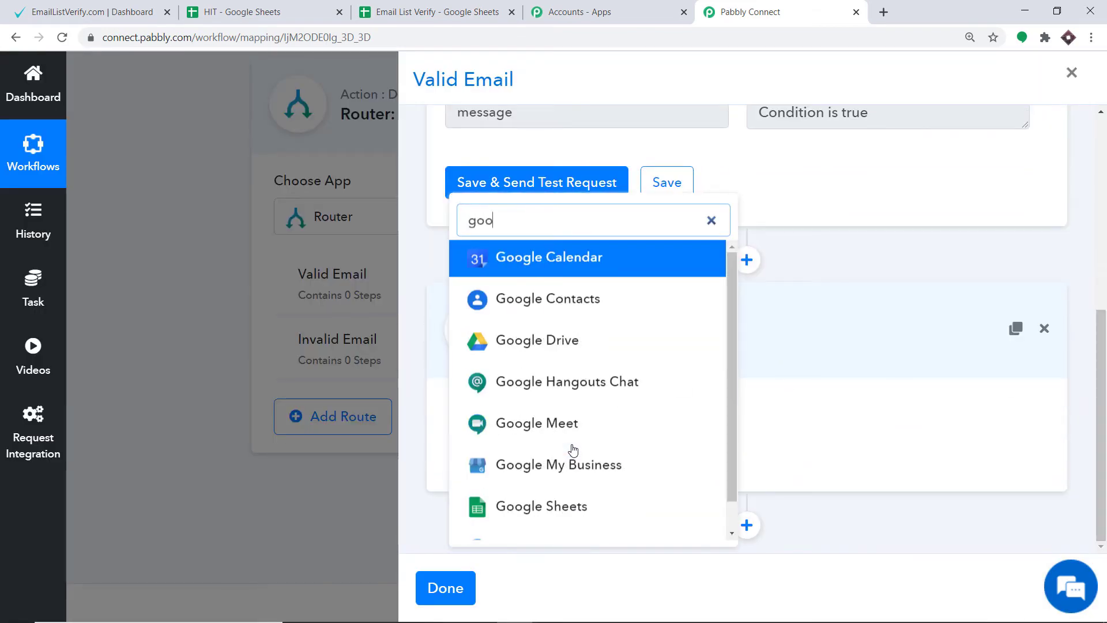
text(gle sh)
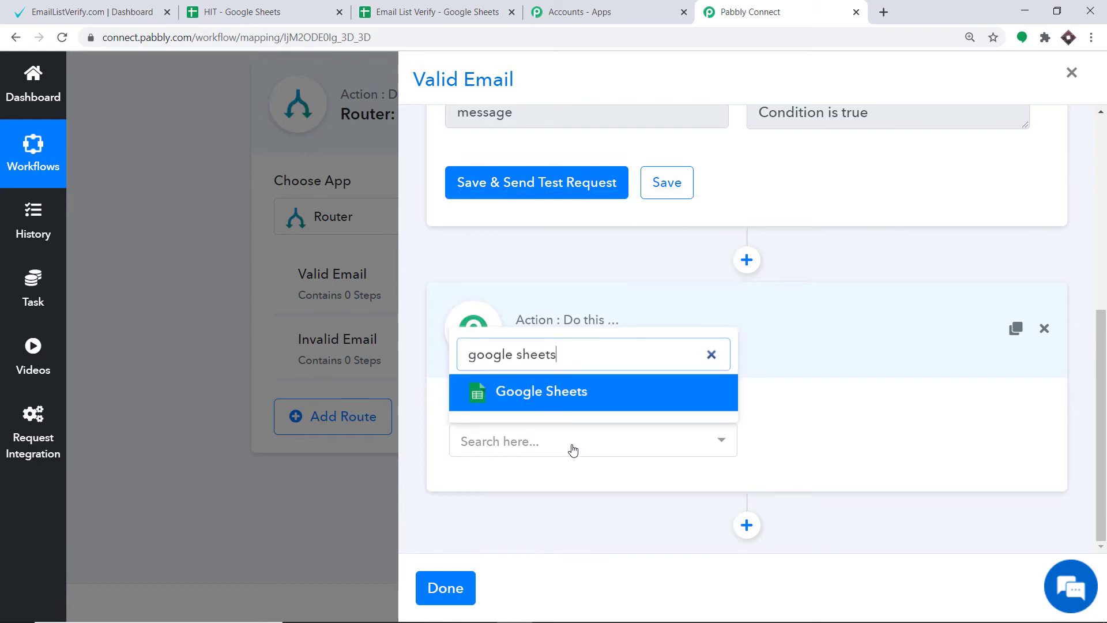
text(eets)
click(594, 396)
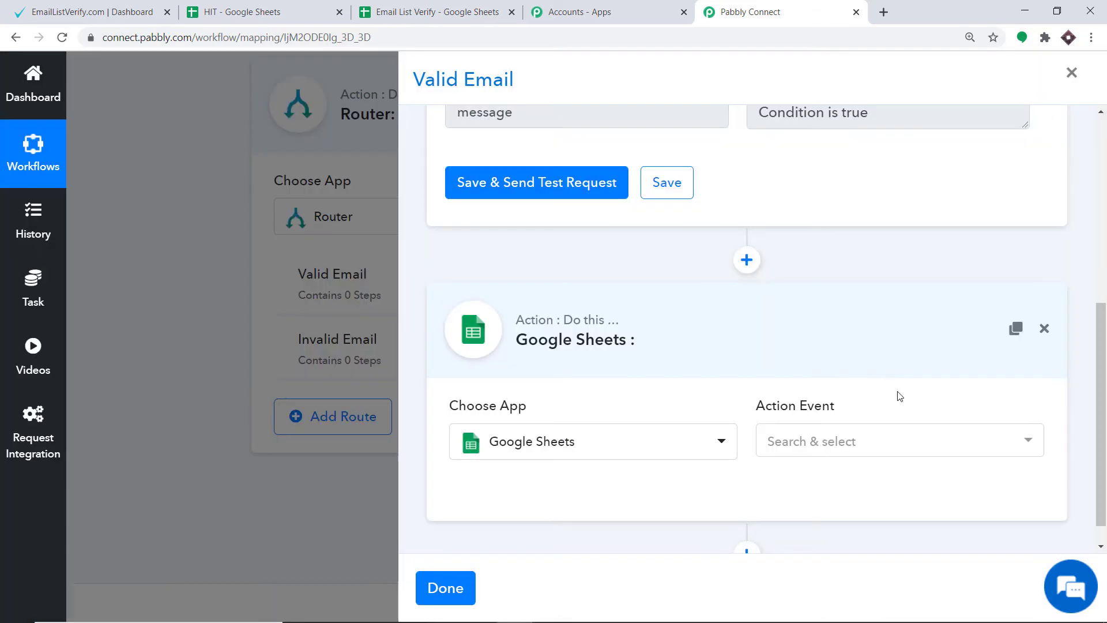
click(869, 445)
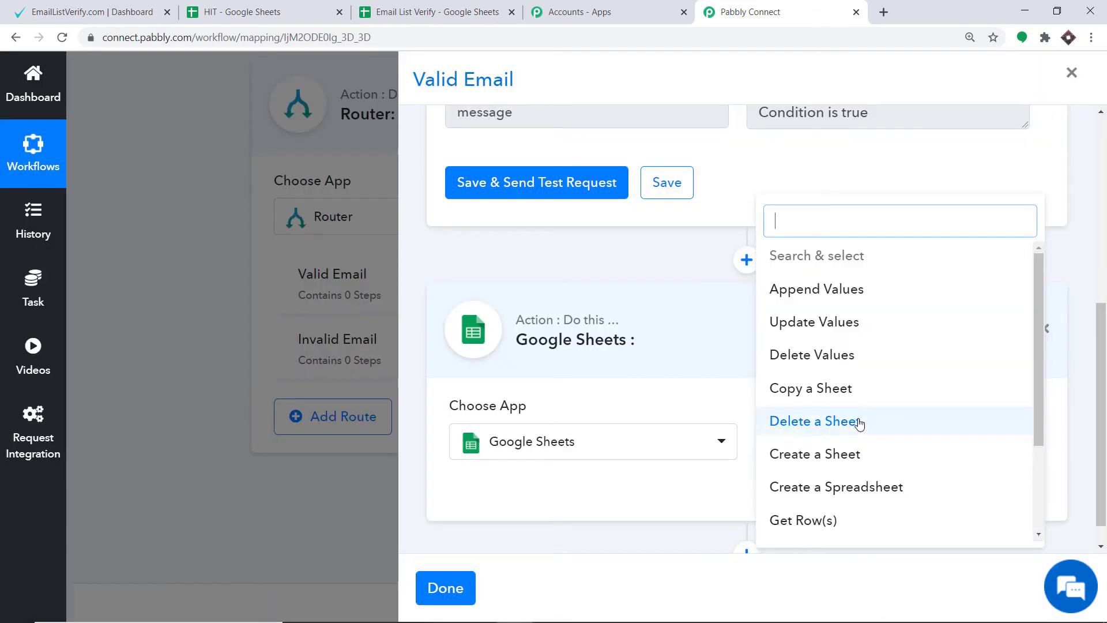
click(874, 332)
Connect the Update Values action to Google Sheets with new credentials, choosing the Google account and allowing Pabbly Connect access.
scroll(519, 444, down, 1)
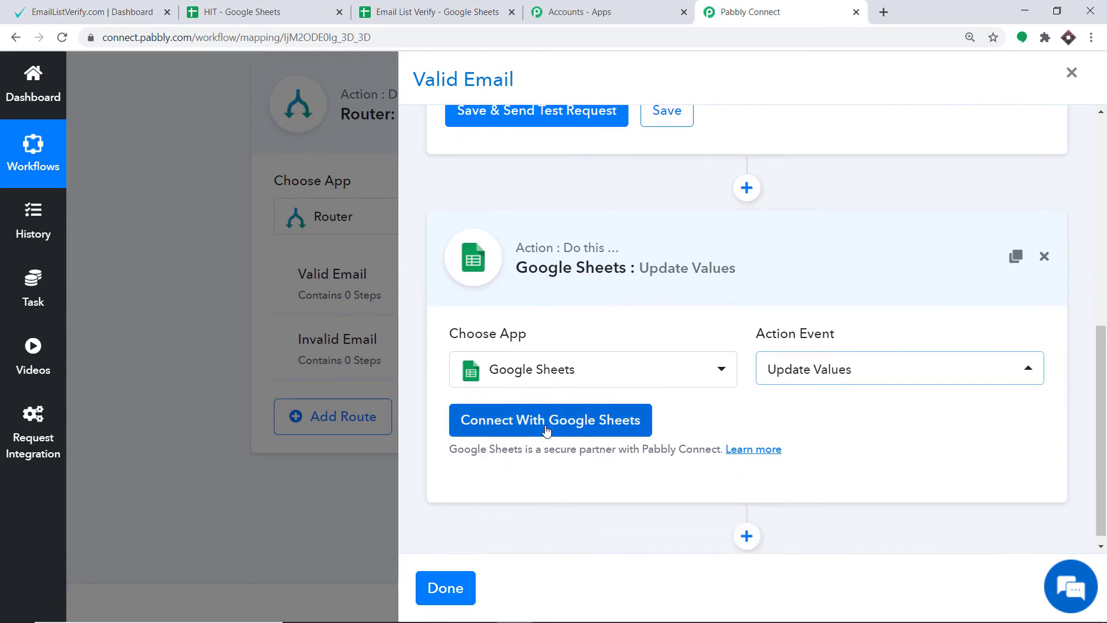
click(547, 430)
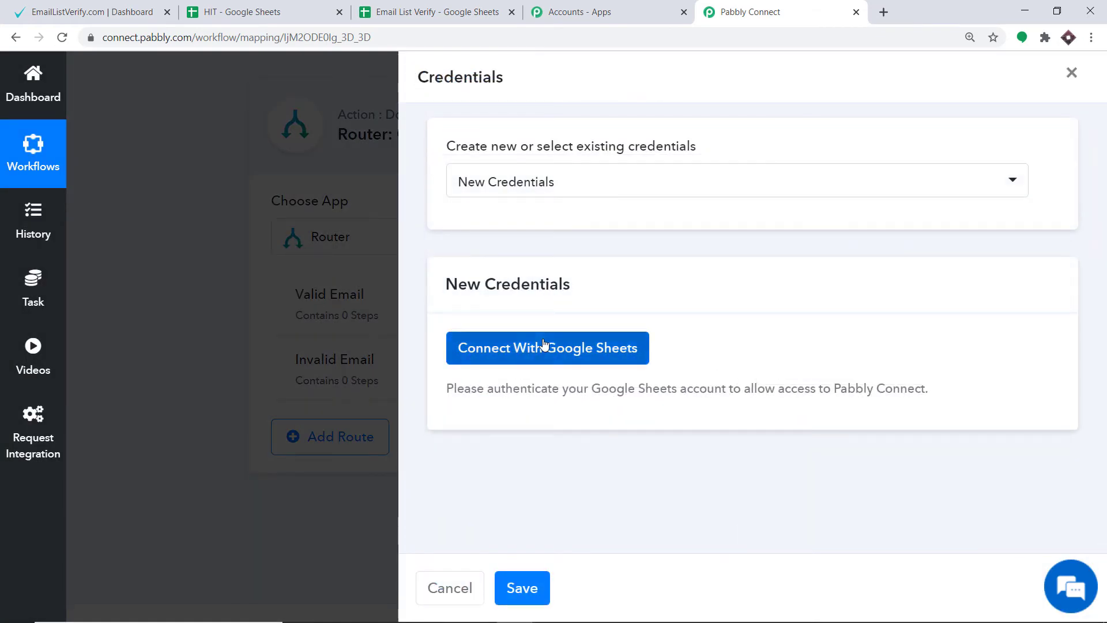
click(482, 346)
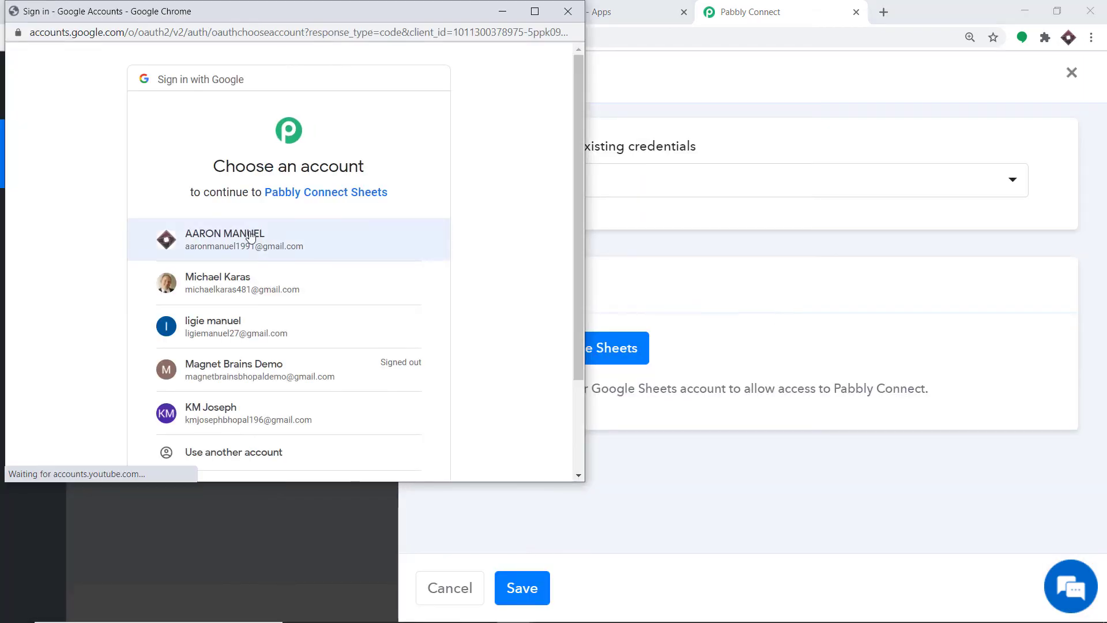
click(244, 238)
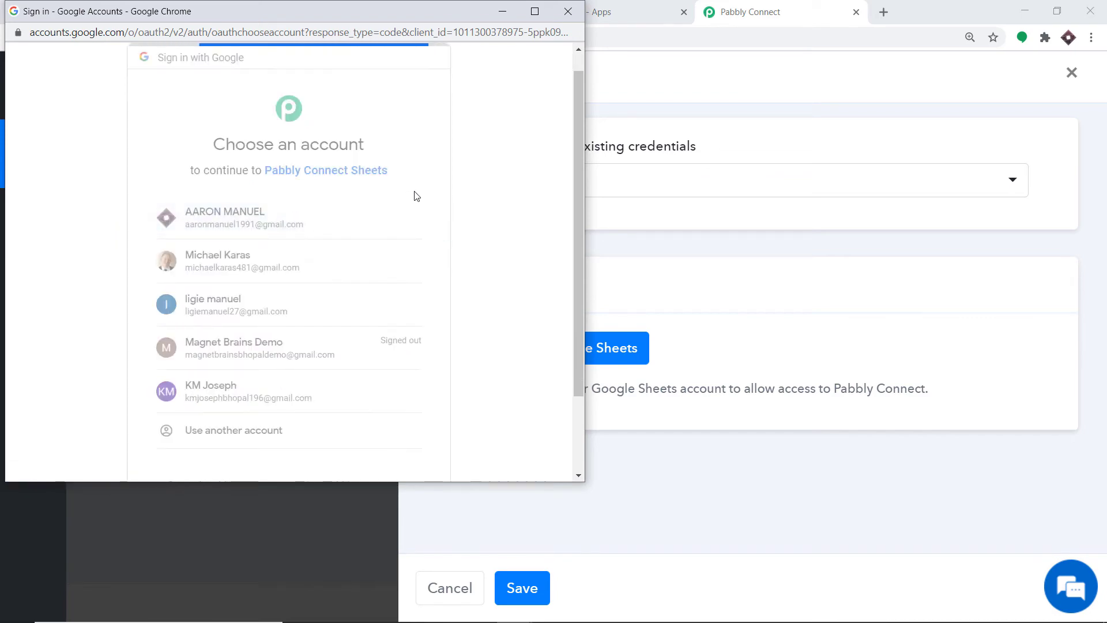
scroll(439, 328, down, 2)
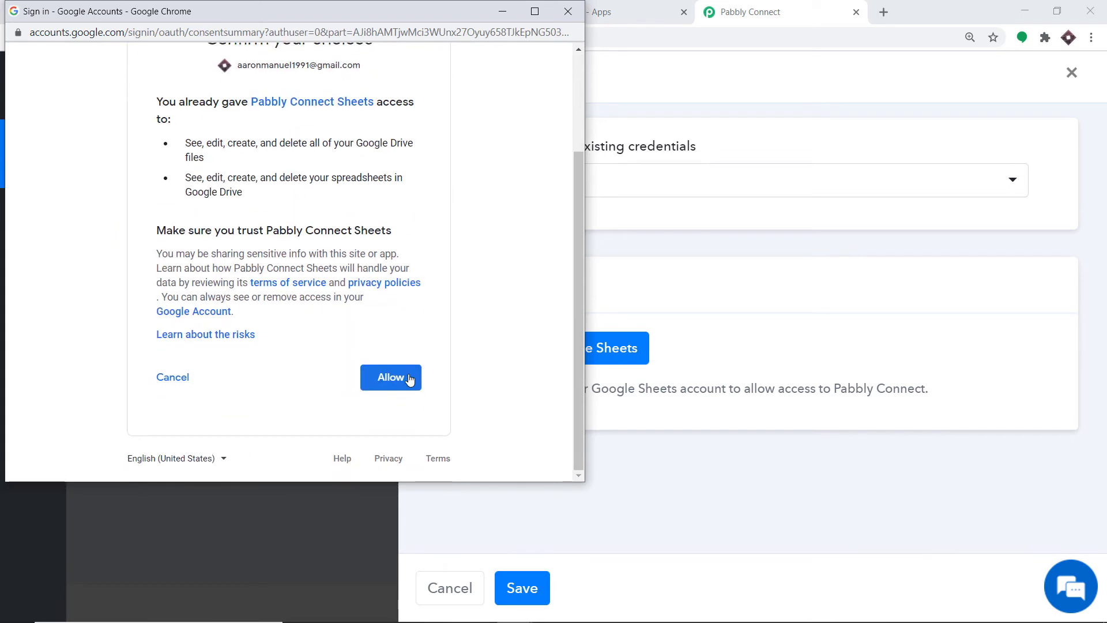
click(408, 379)
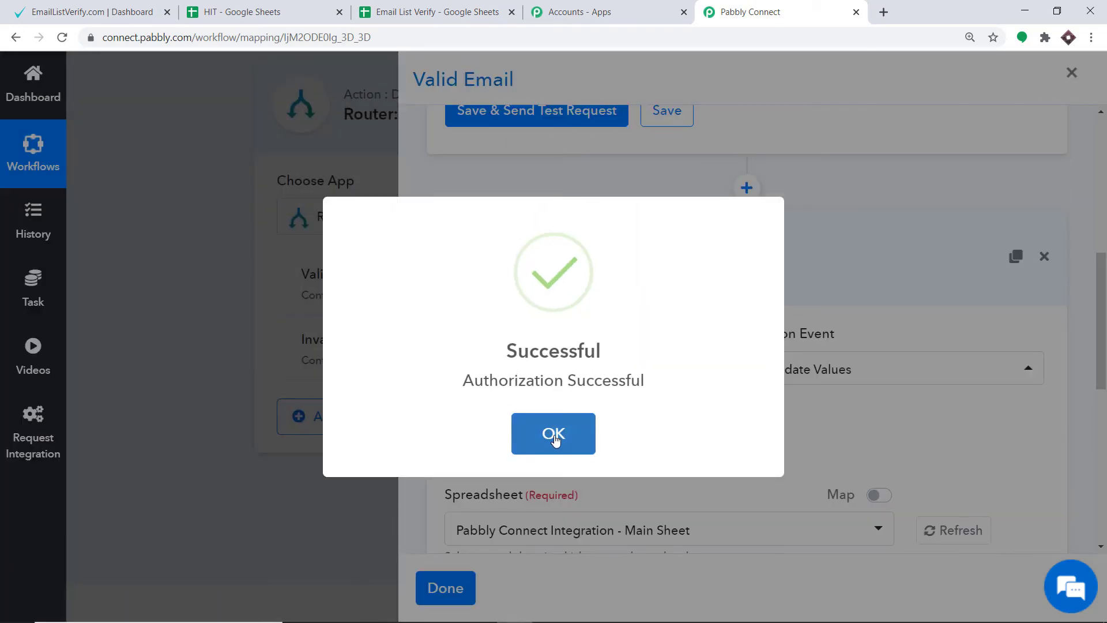
click(554, 434)
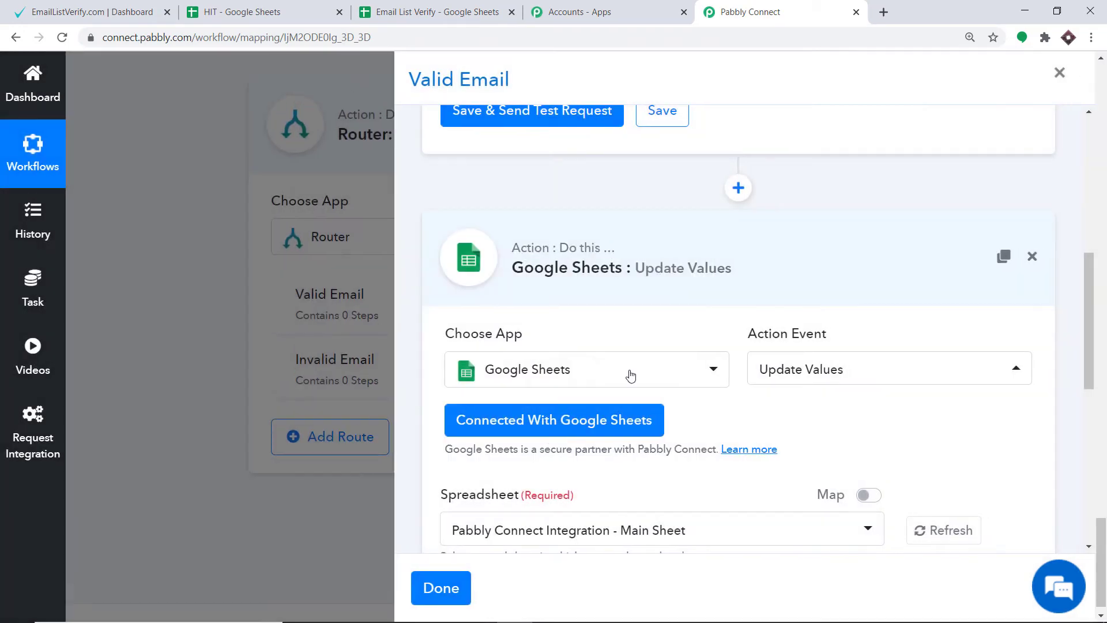
Select the Email List Verify spreadsheet and its Sheet1 as the target of the Update Values action.
scroll(630, 376, down, 5)
click(571, 246)
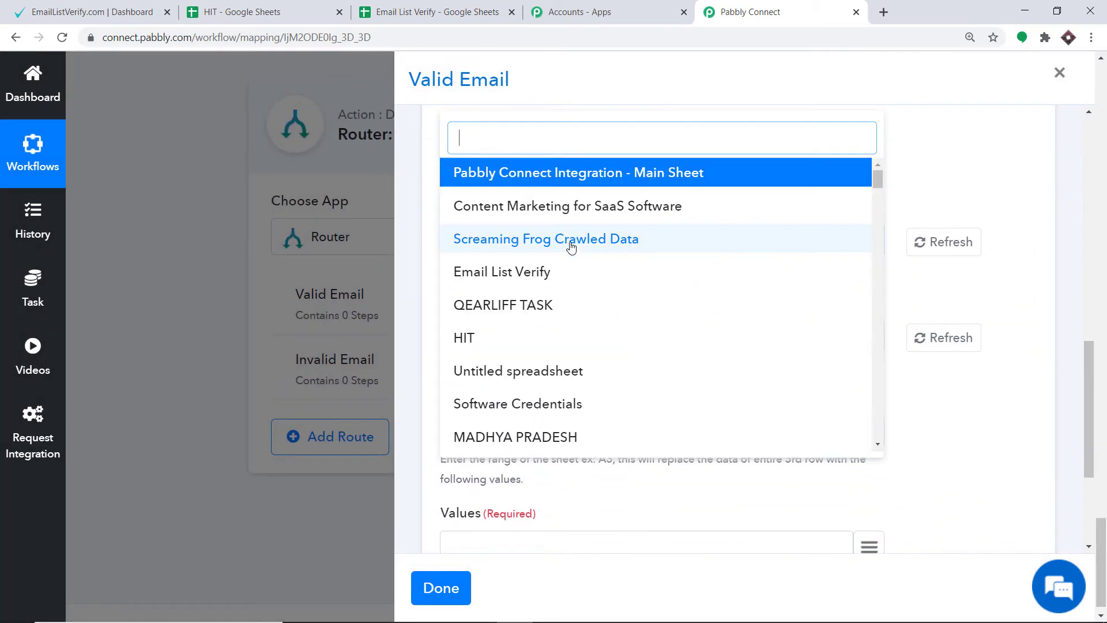
click(557, 270)
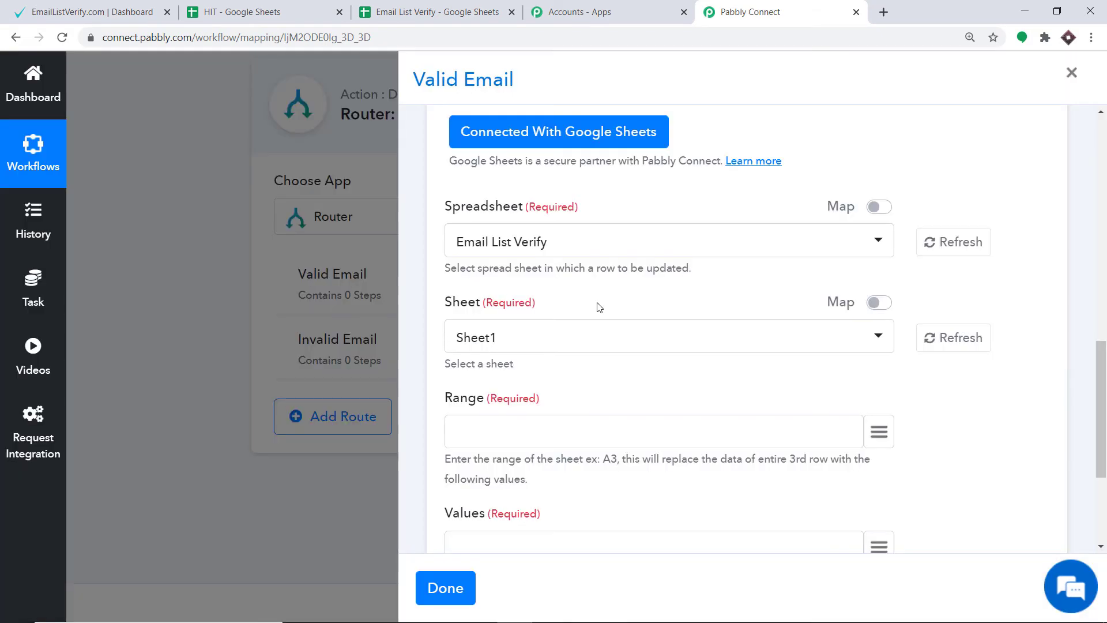
click(527, 338)
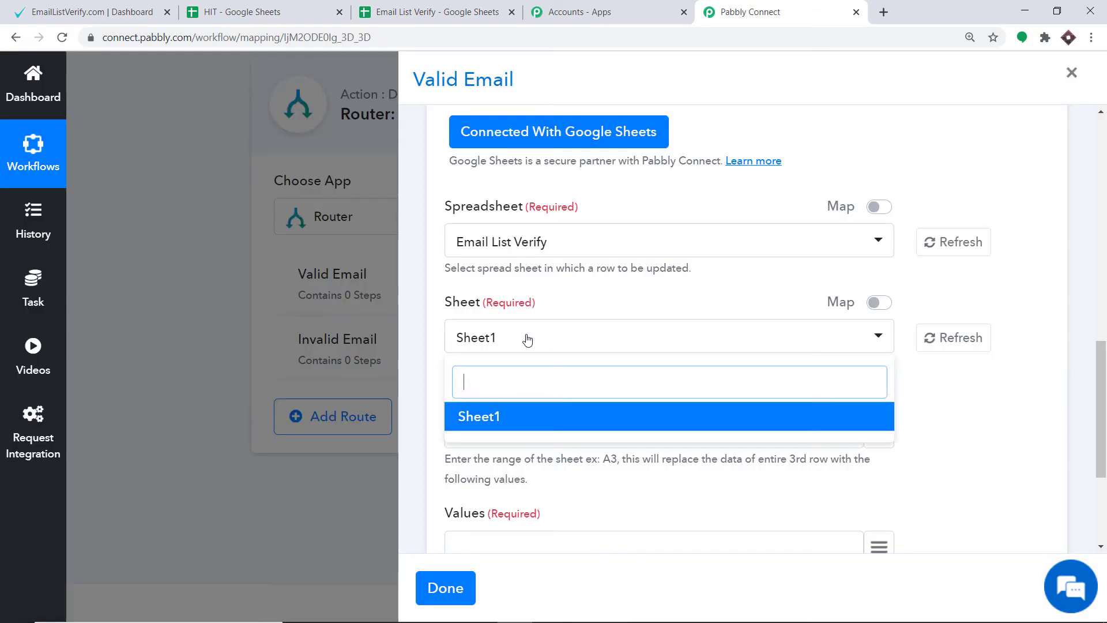
click(581, 306)
scroll(579, 304, down, 3)
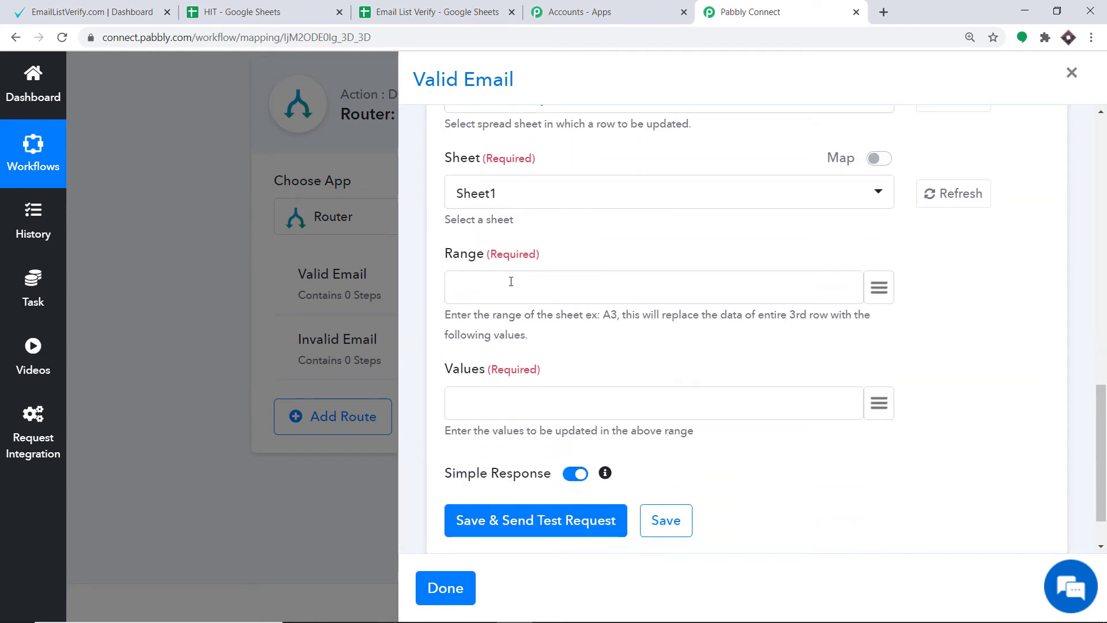
Examine the Email List Verify sheet's layout and the verification results in column B of the HIT spreadsheet.
click(453, 12)
click(425, 255)
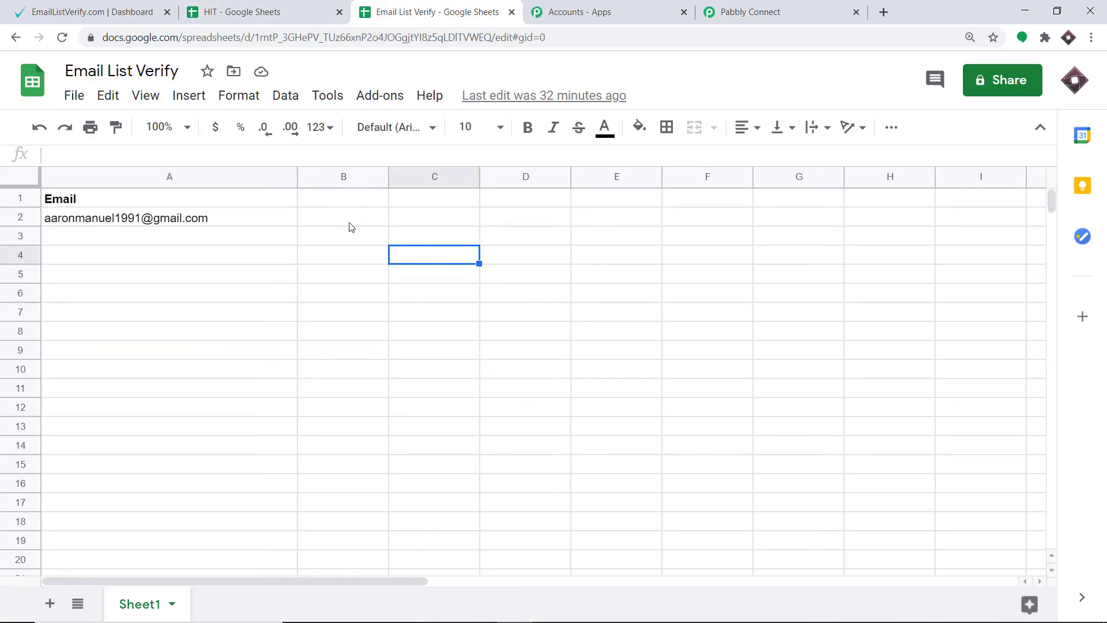
click(262, 11)
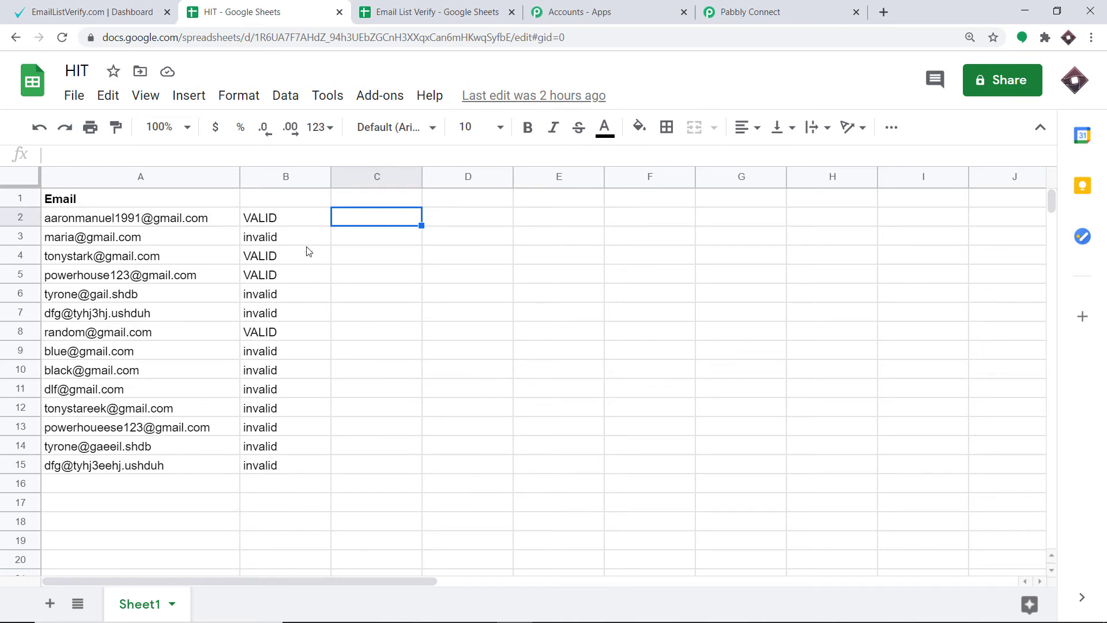
click(274, 224)
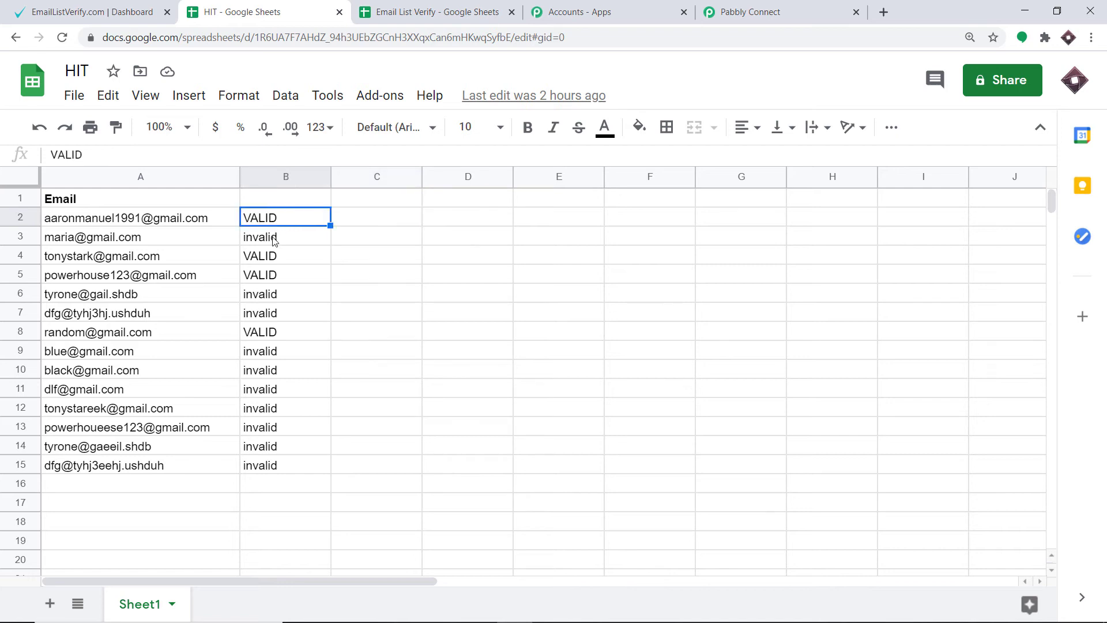
click(275, 241)
click(276, 258)
click(271, 281)
click(272, 299)
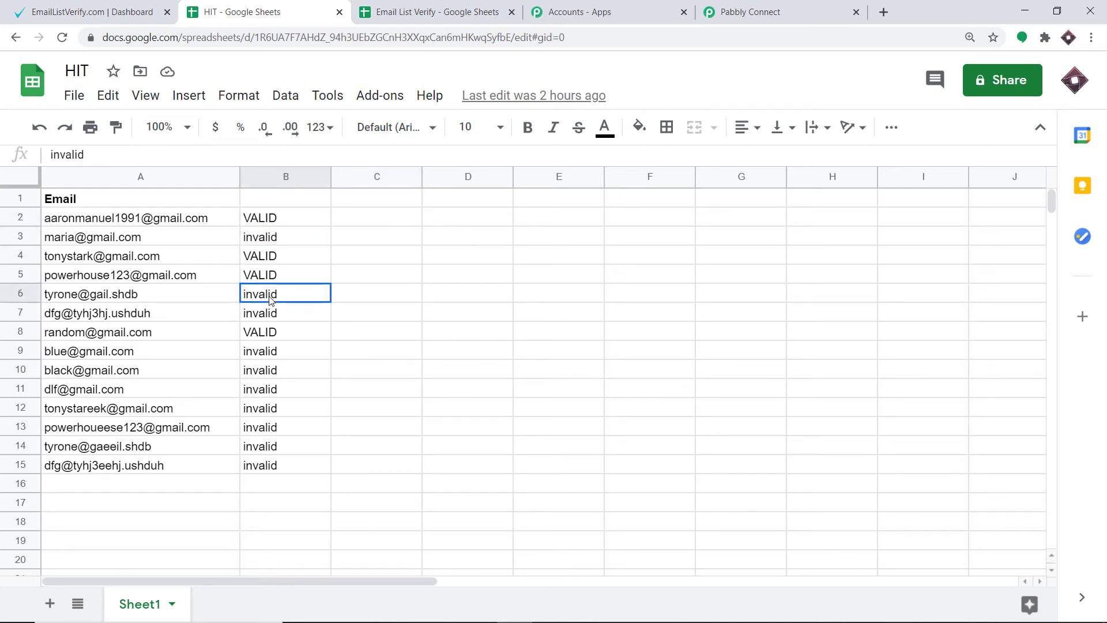
click(273, 314)
click(269, 336)
click(266, 354)
click(271, 377)
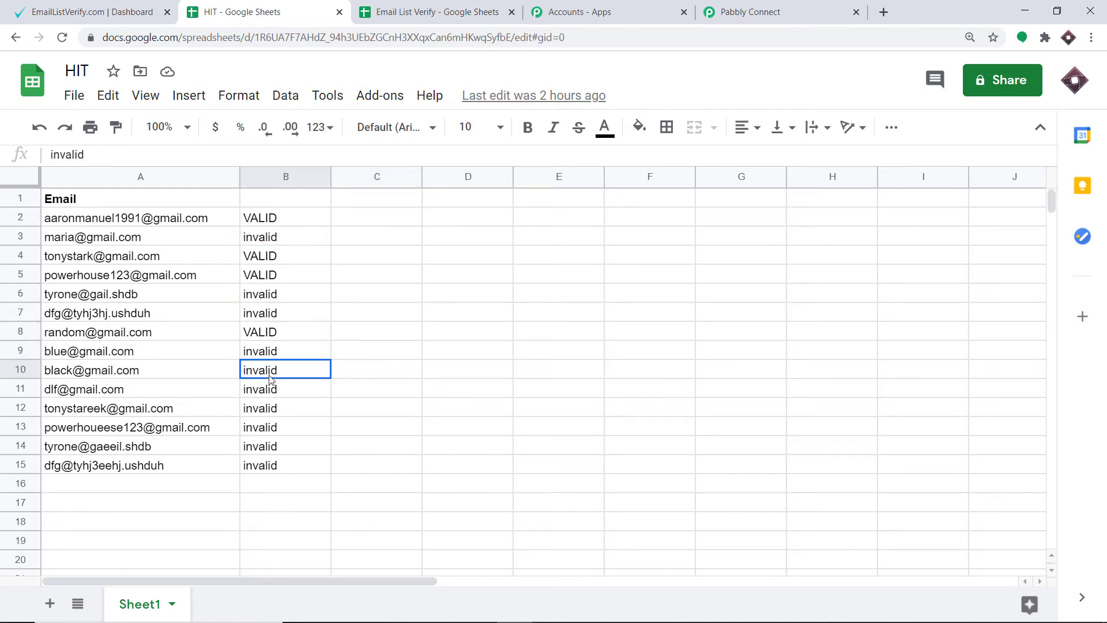
click(270, 392)
click(269, 427)
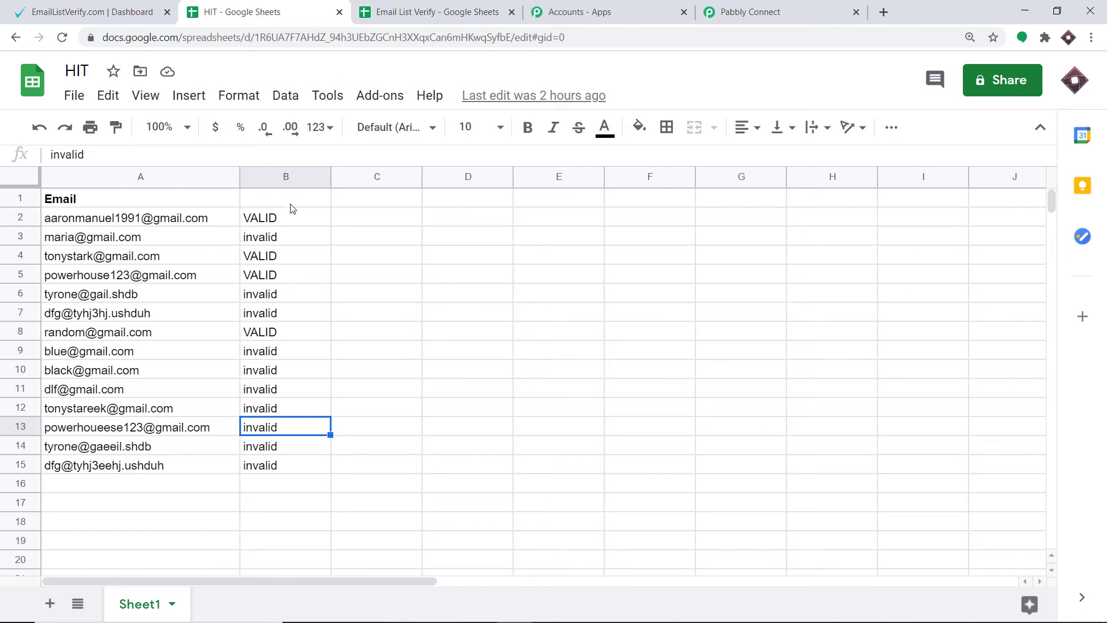
Set the update range to column letter B followed by the mapped rowIndex from the Lookup Spreadsheet Rows step.
click(767, 7)
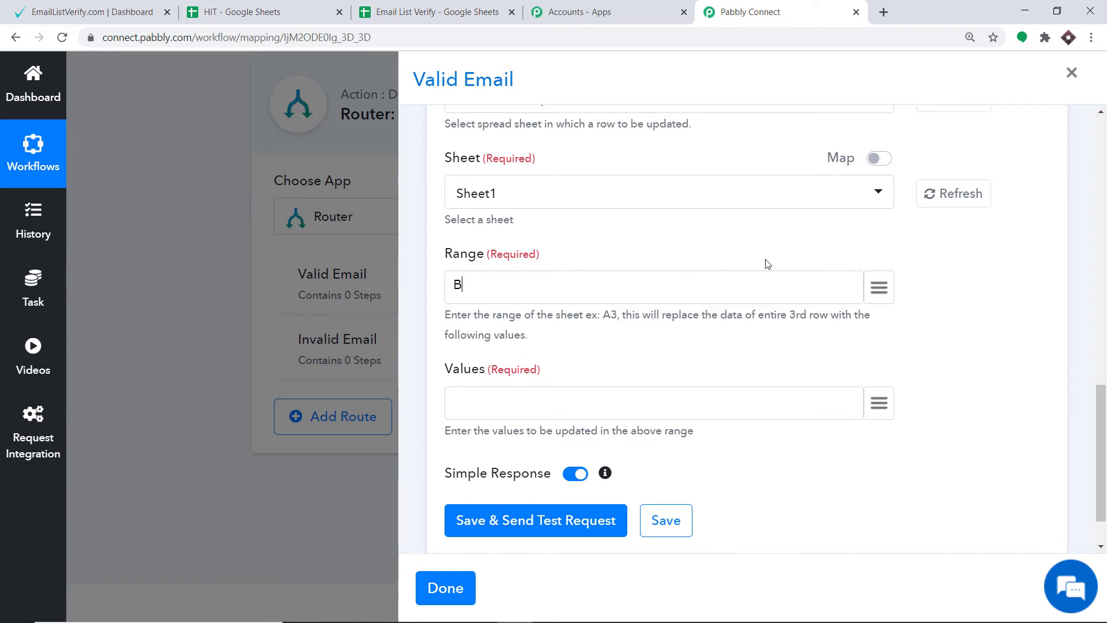
click(880, 288)
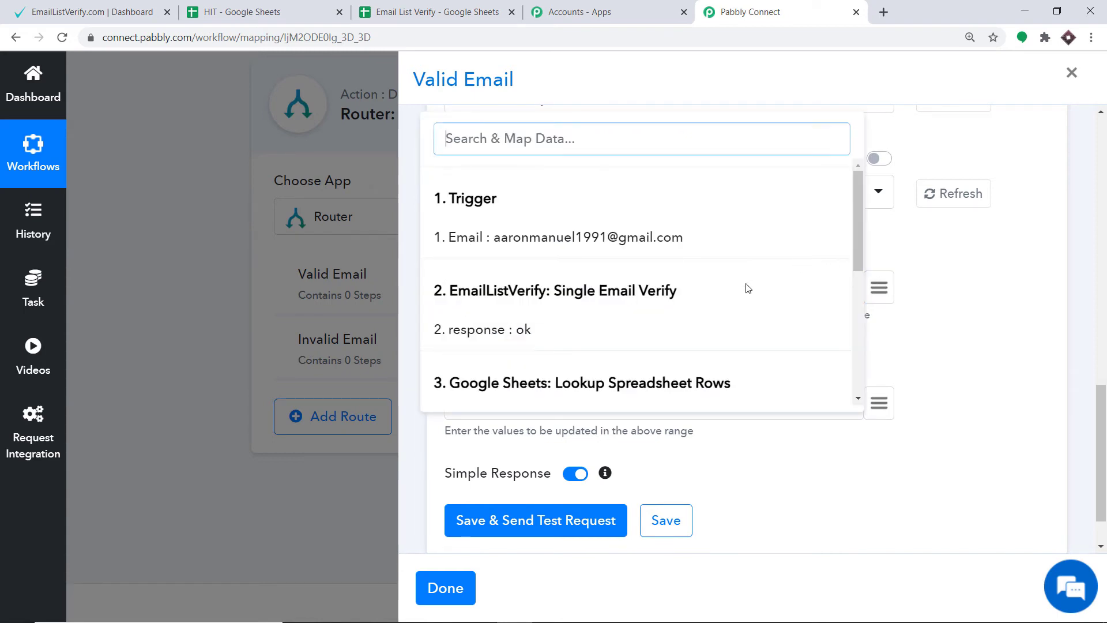
scroll(741, 297, down, 4)
scroll(737, 302, down, 2)
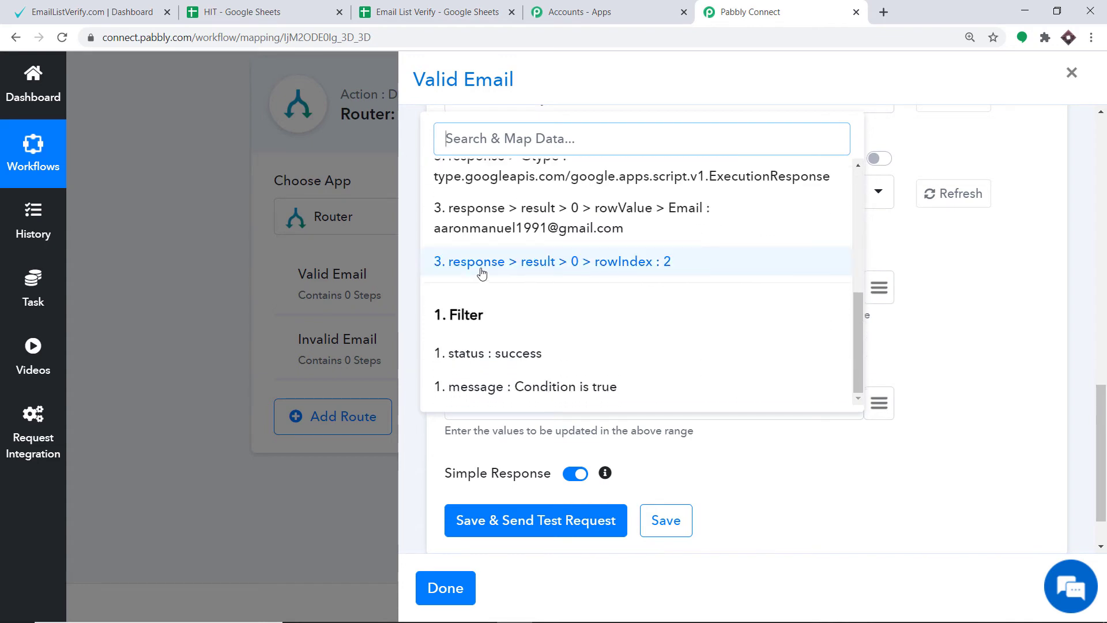
click(650, 272)
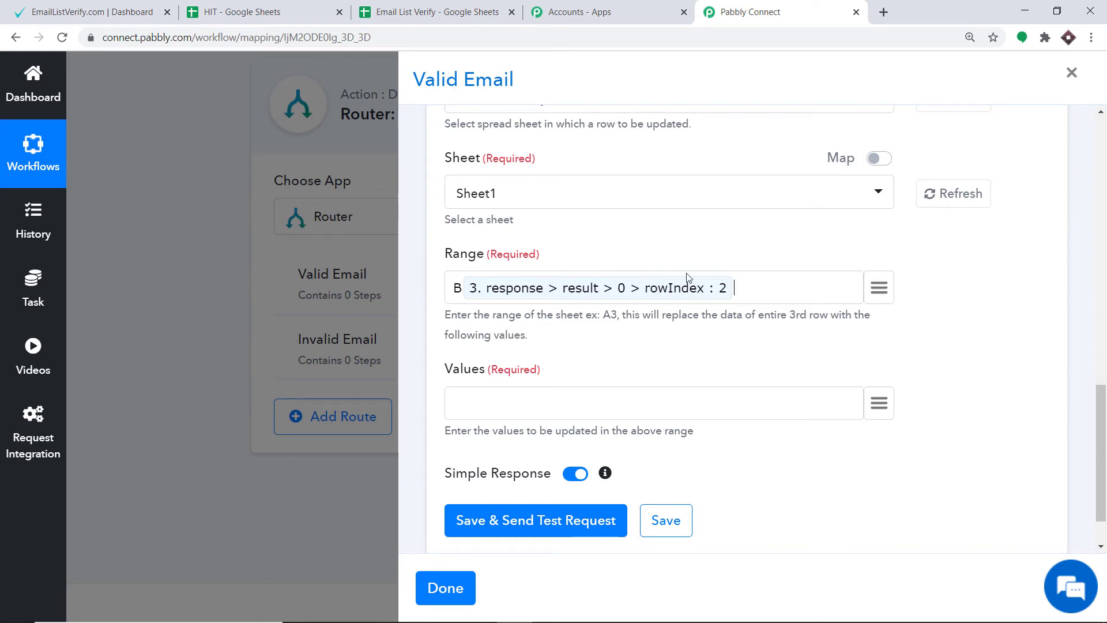
Enter "VALID" in quotation marks as the value to write, and review the route's filter condition.
scroll(687, 275, down, 2)
click(552, 337)
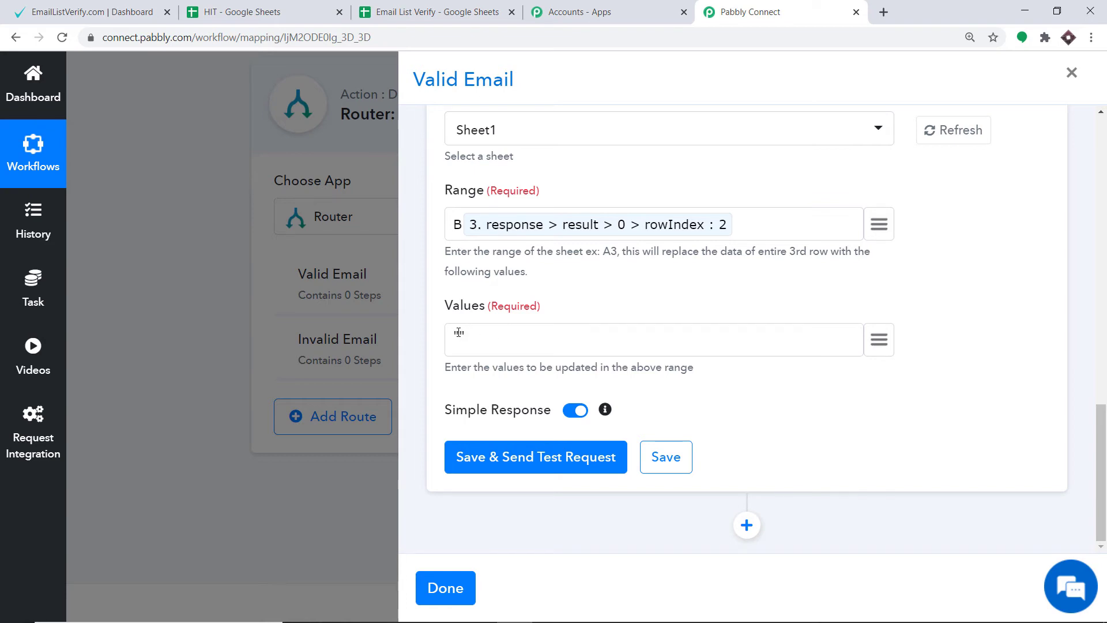
text("VALID)
scroll(575, 309, up, 15)
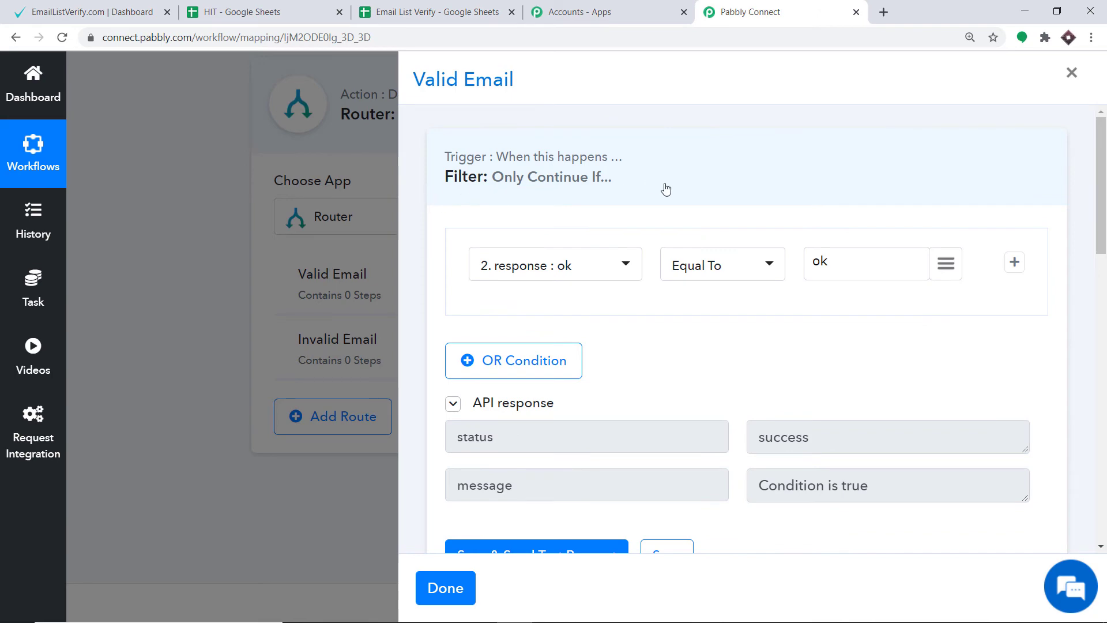
scroll(599, 256, down, 10)
scroll(600, 259, down, 5)
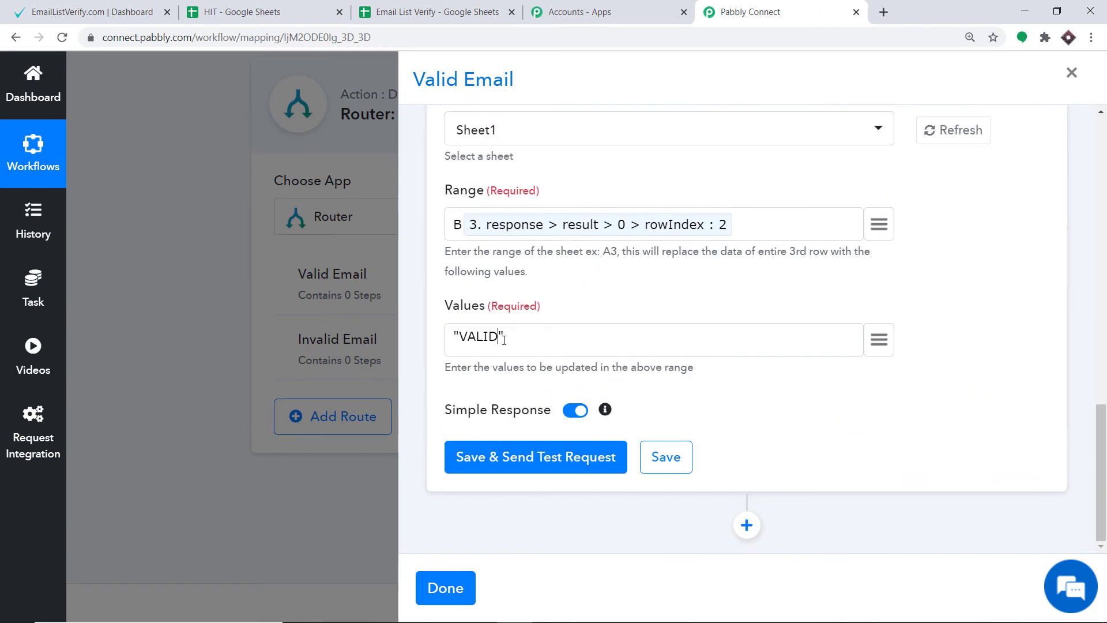
Save the Update Values action with a test request and check row 2 of the Email List Verify spreadsheet.
click(430, 12)
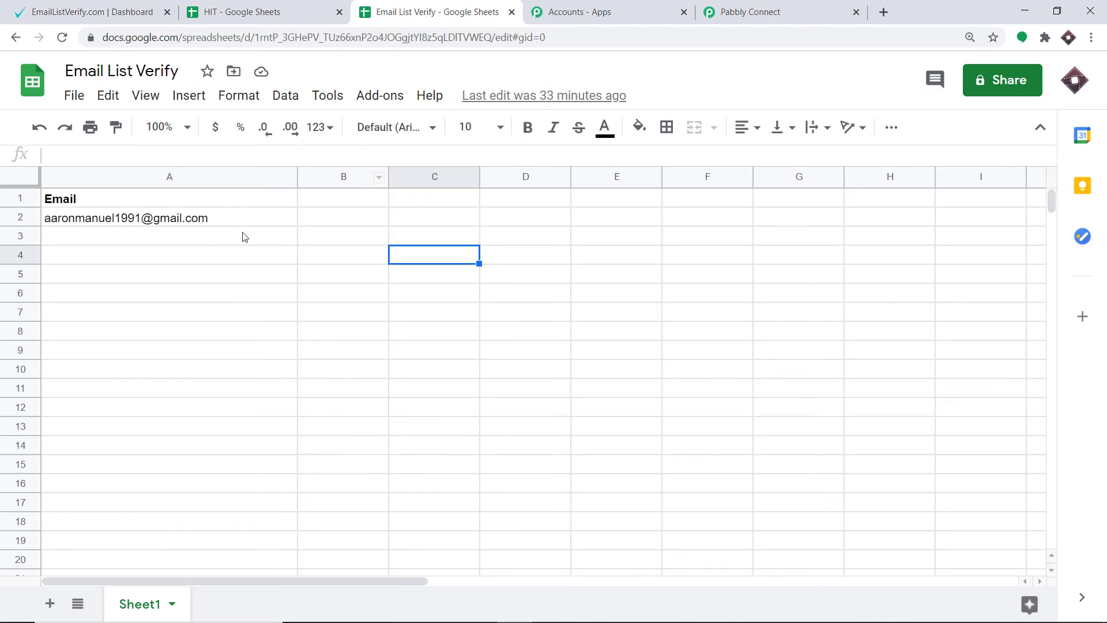
click(773, 12)
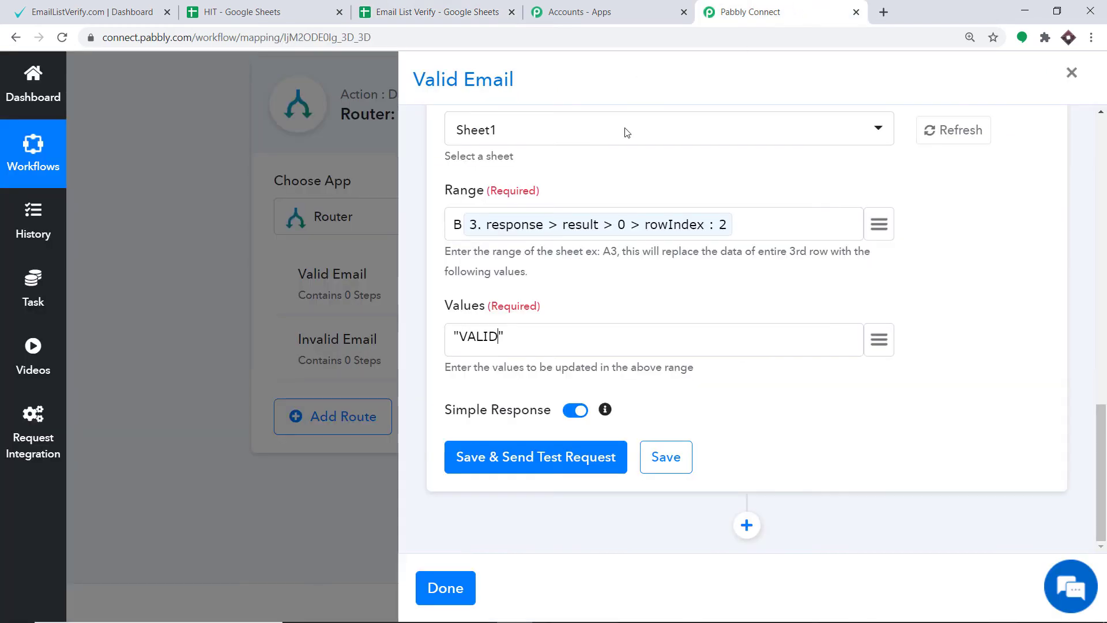
click(525, 460)
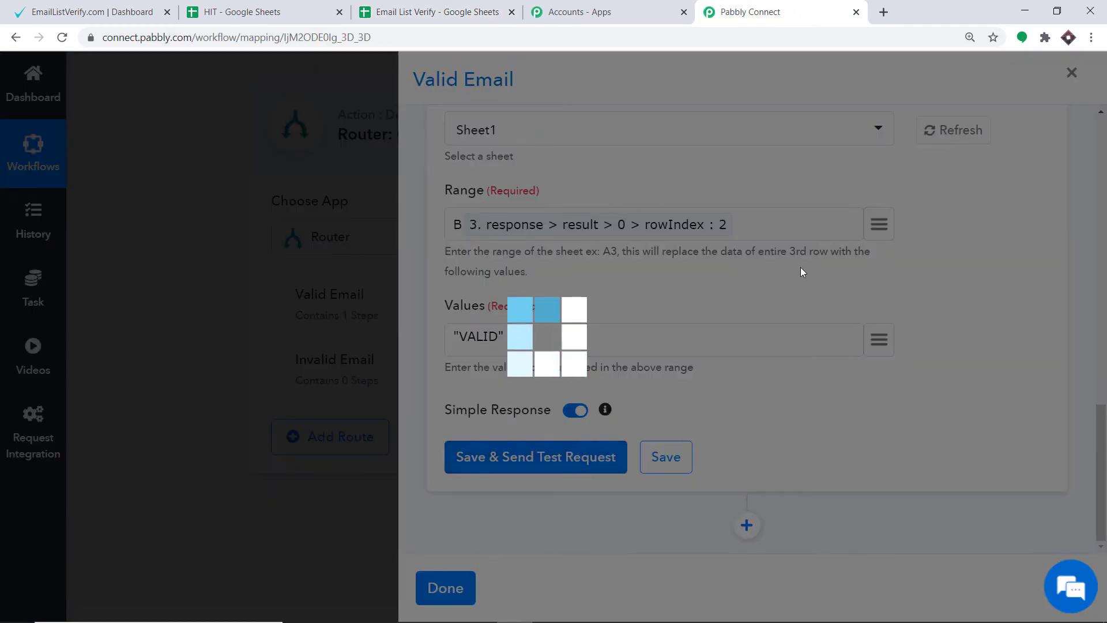
scroll(767, 303, down, 3)
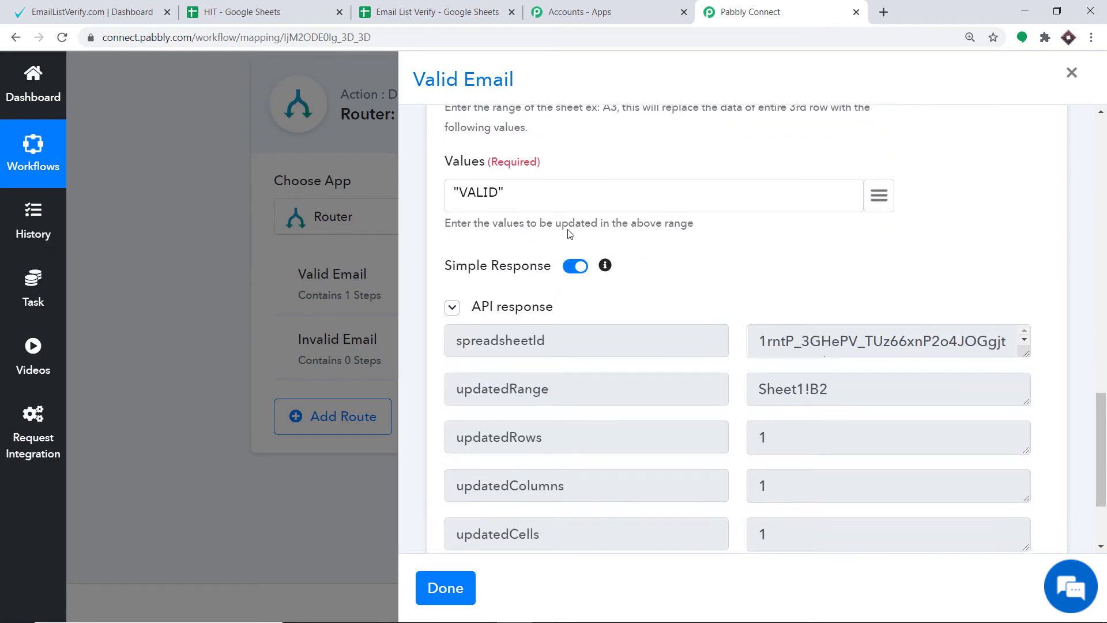
click(462, 6)
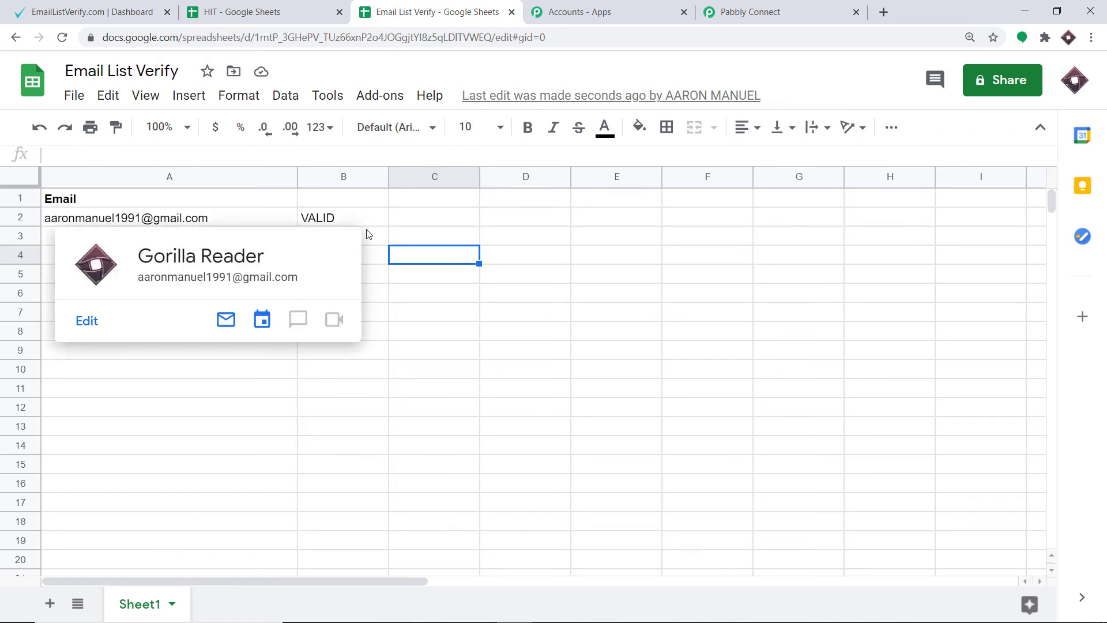
Return to the Pabbly Connect workflow, finish the Valid Email route and open the settings of the Invalid Email route.
click(768, 7)
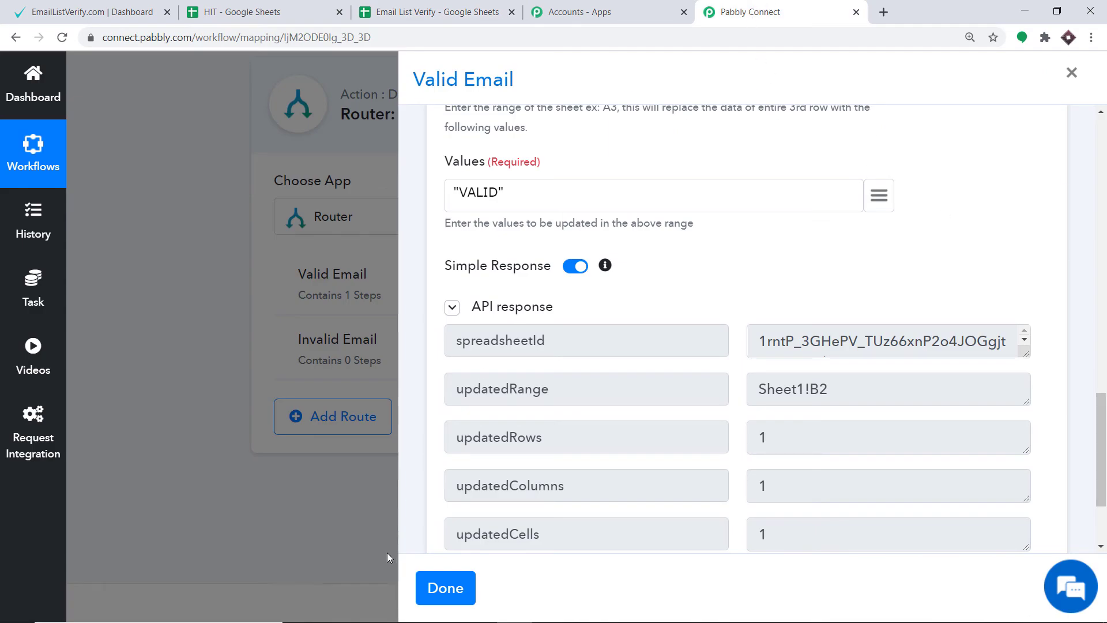
click(442, 588)
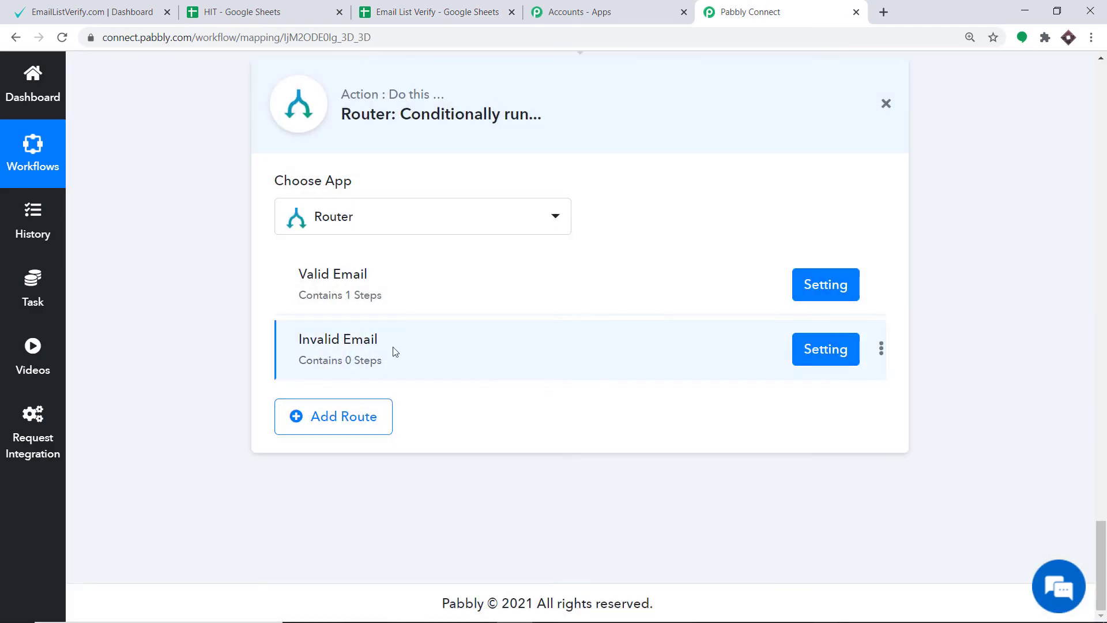
click(827, 356)
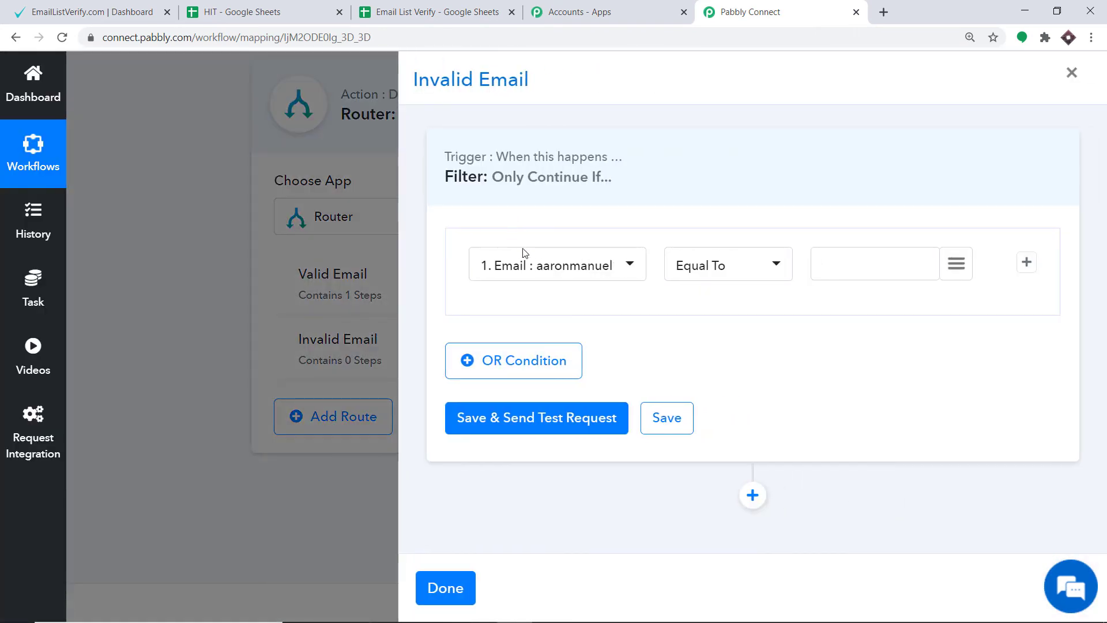
Set the Invalid Email filter to continue if the EmailListVerify response Does Not Equal To "ok", and save it with a test request.
click(542, 266)
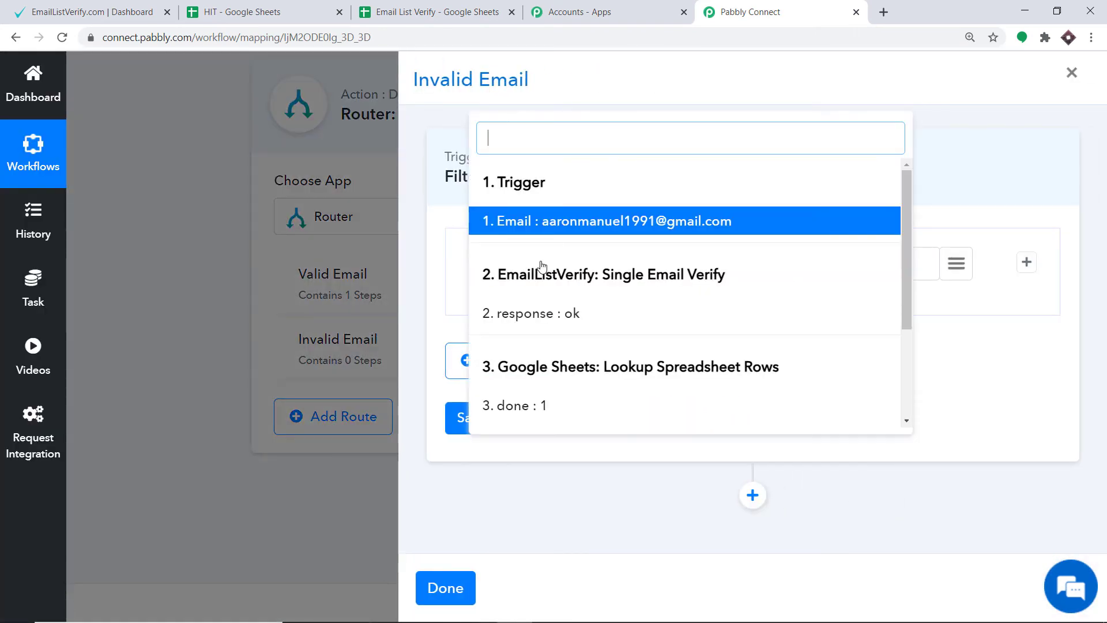
click(570, 314)
click(744, 267)
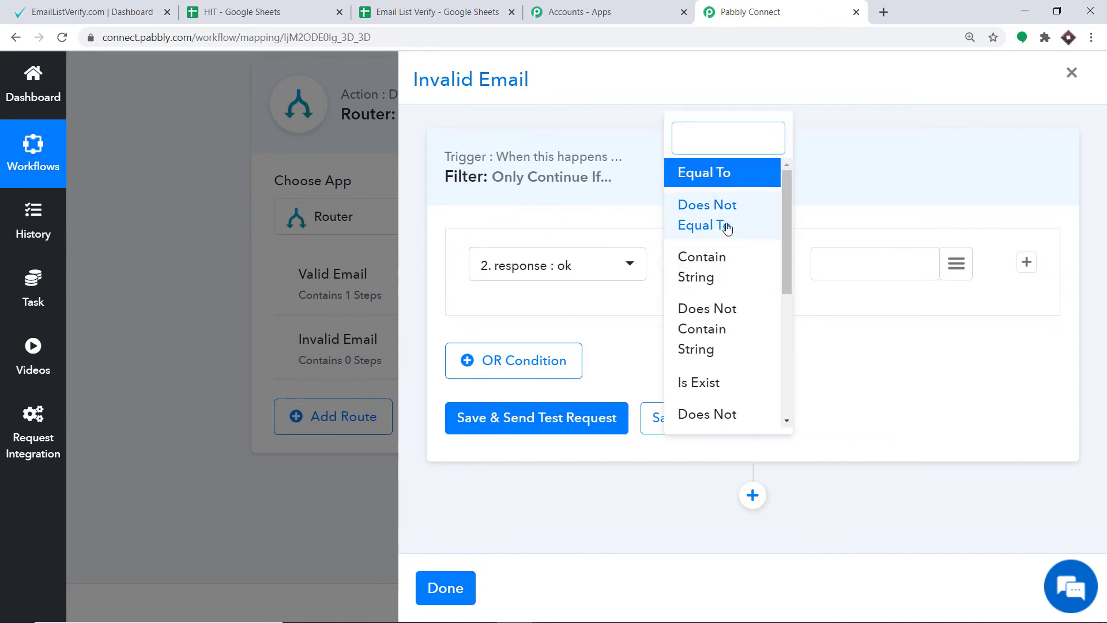
click(706, 236)
click(836, 262)
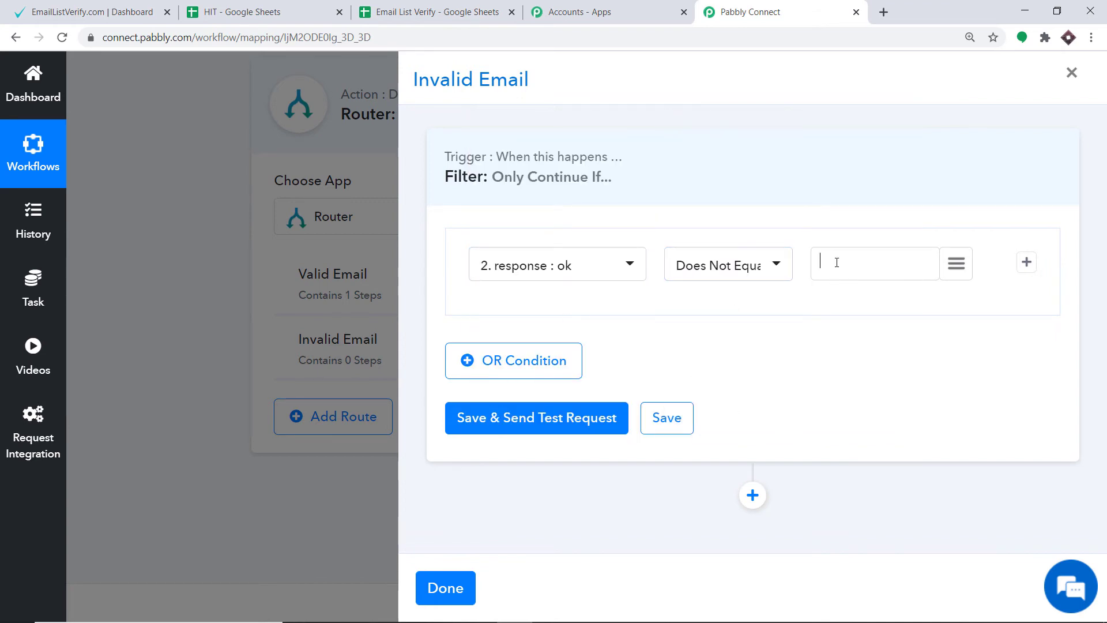
click(522, 420)
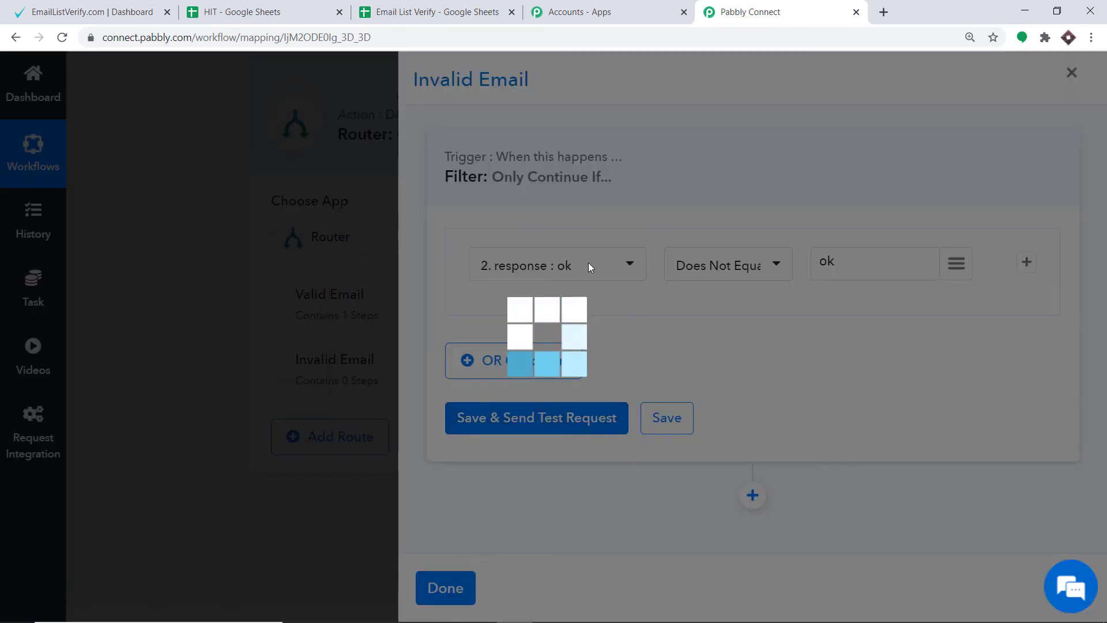
Add a Google Sheets action with the Update Values event below the Invalid Email filter.
scroll(764, 297, down, 2)
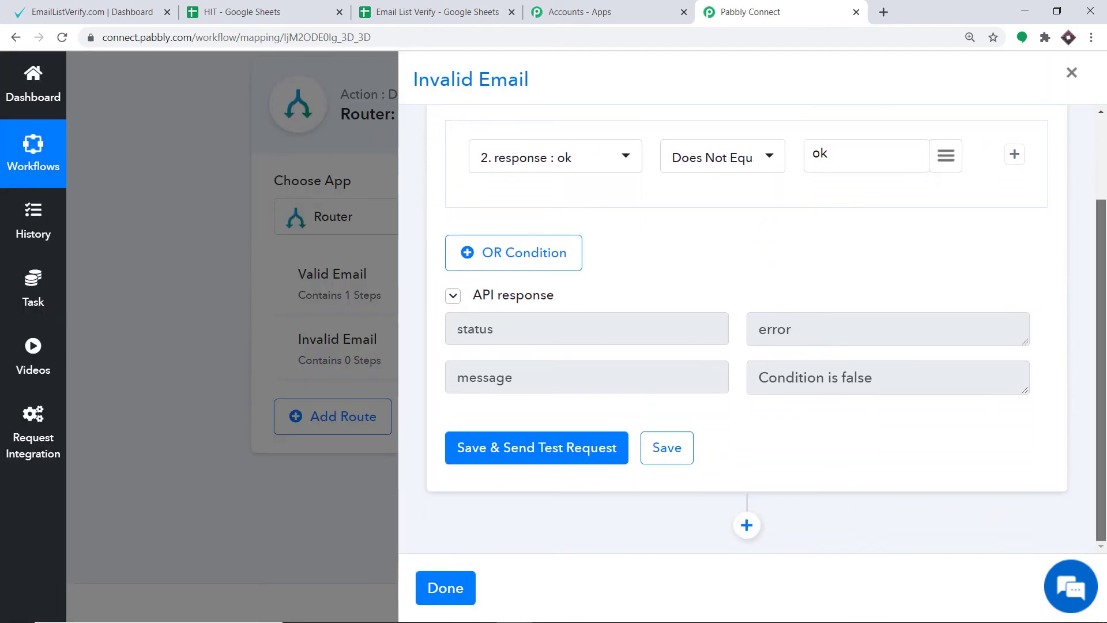
click(747, 526)
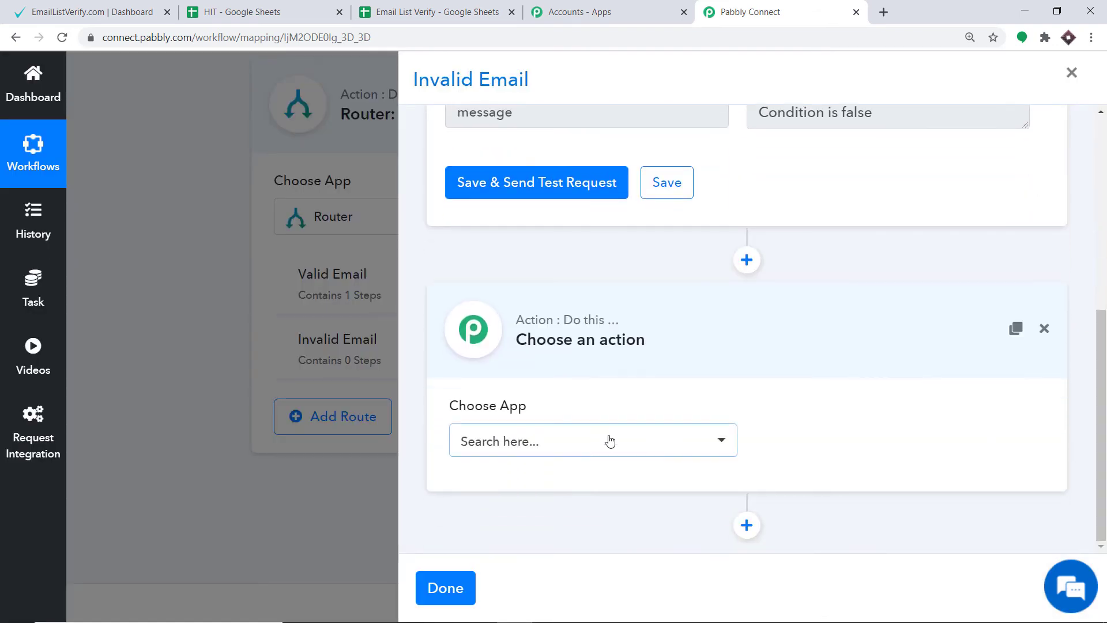
click(609, 441)
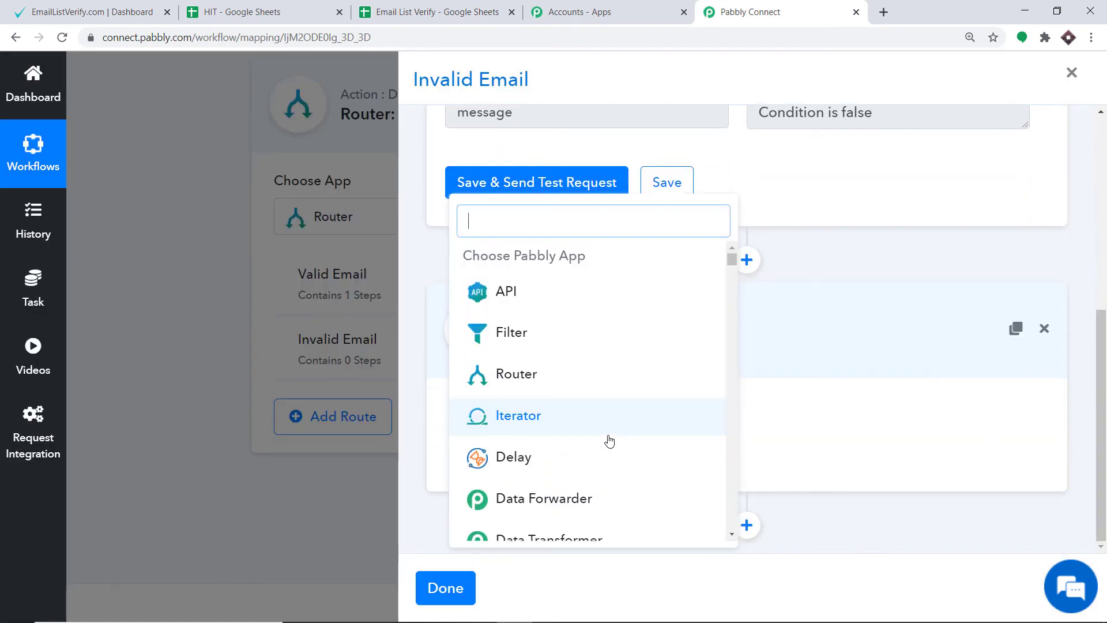
text(google sheet)
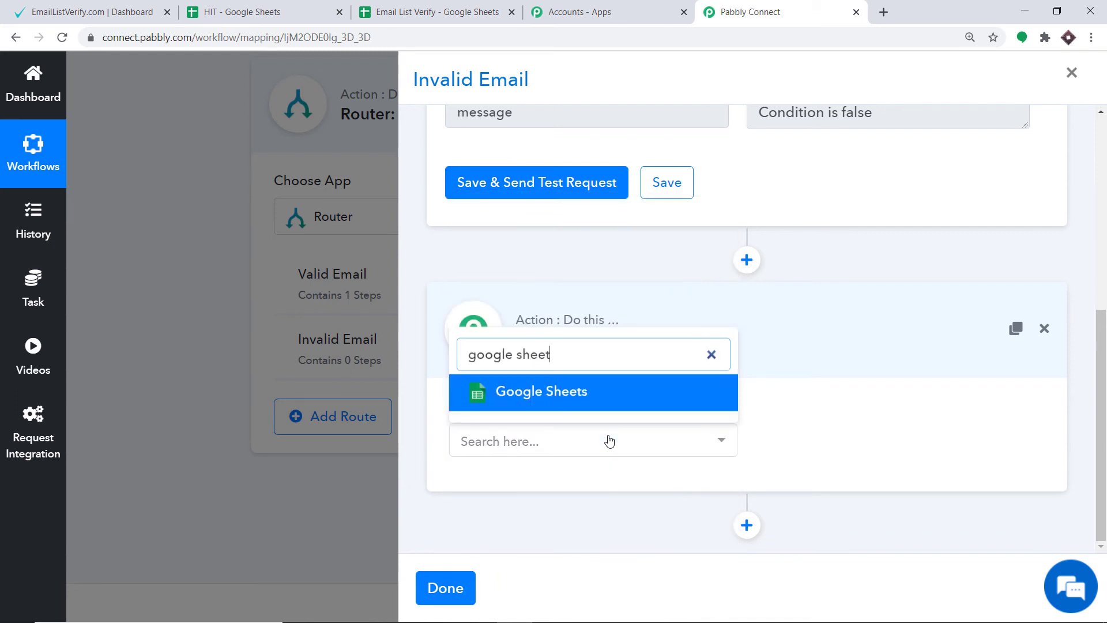
click(594, 405)
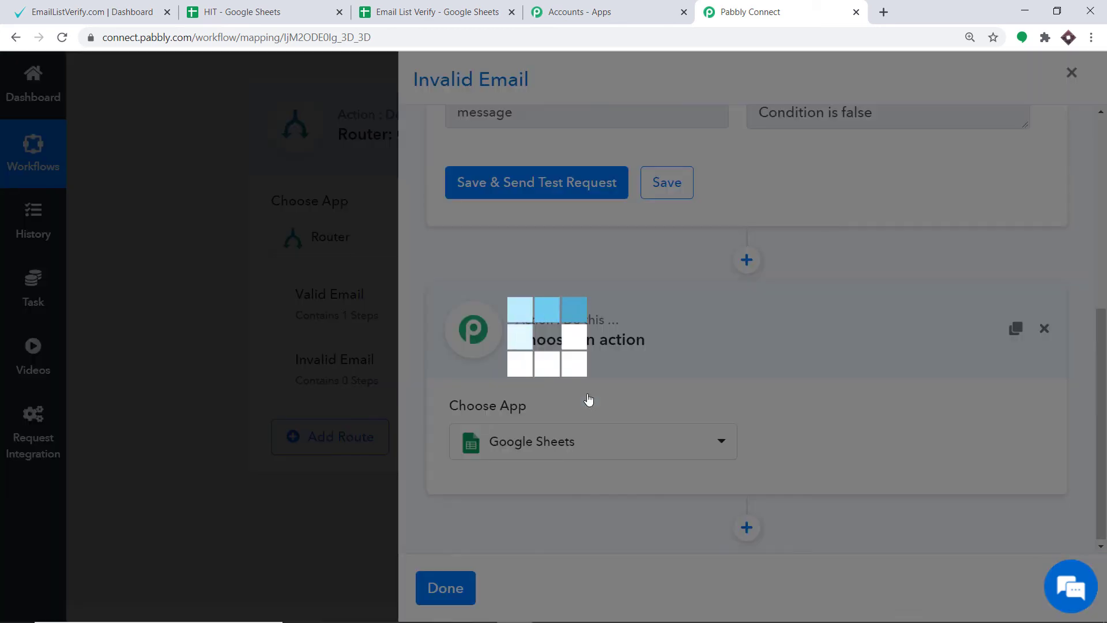
click(902, 442)
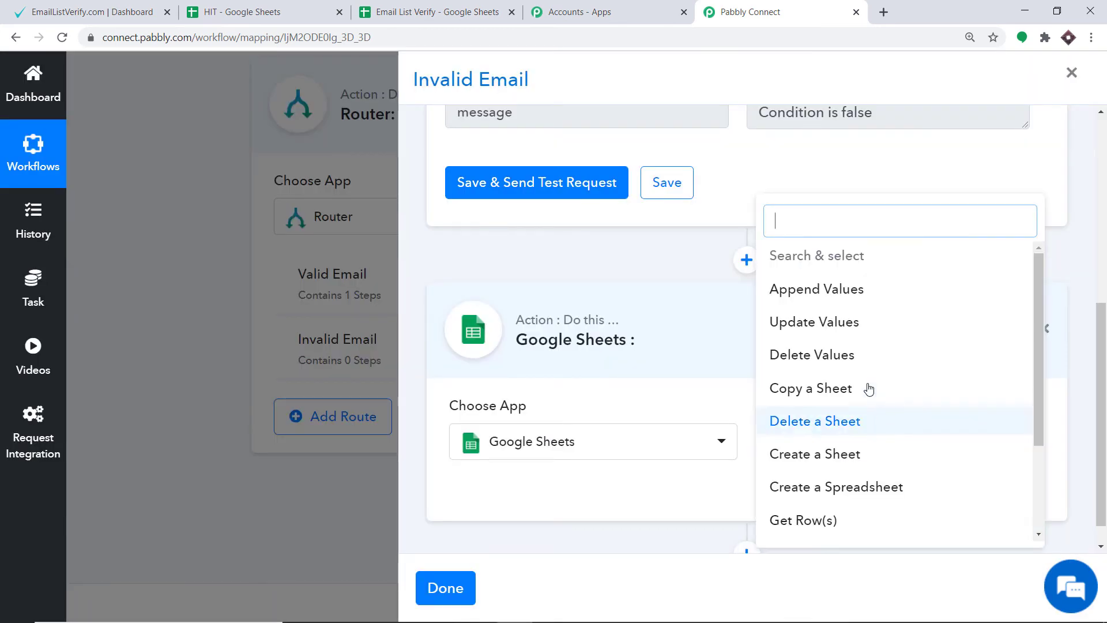
click(841, 321)
Connect the new action to Google Sheets with new credentials and allow Pabbly Connect Sheets access to the Google account.
click(561, 493)
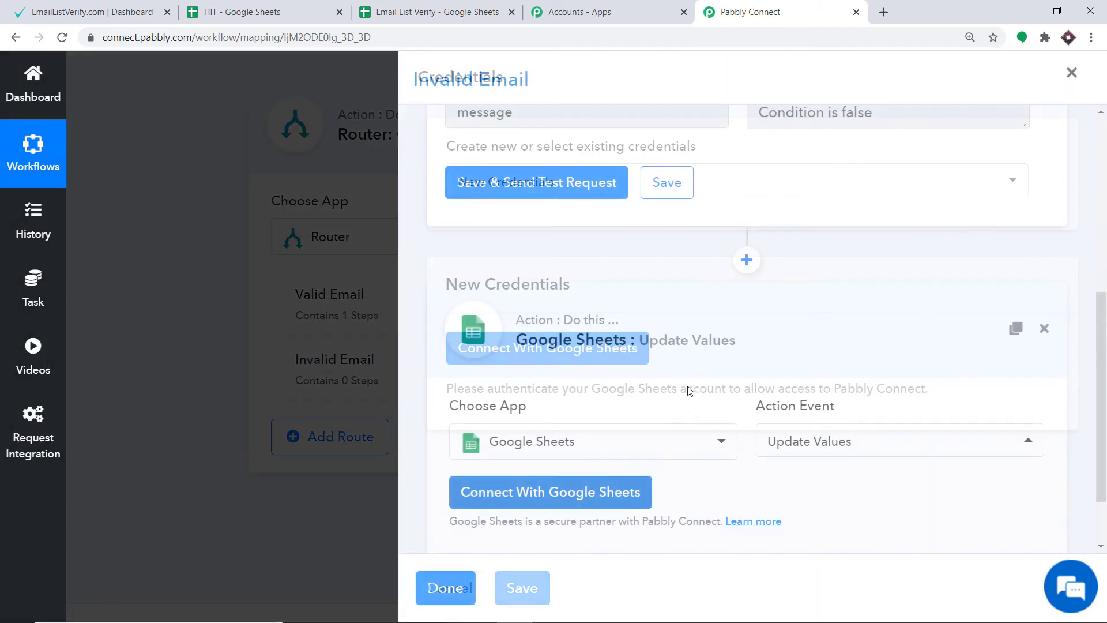
click(576, 344)
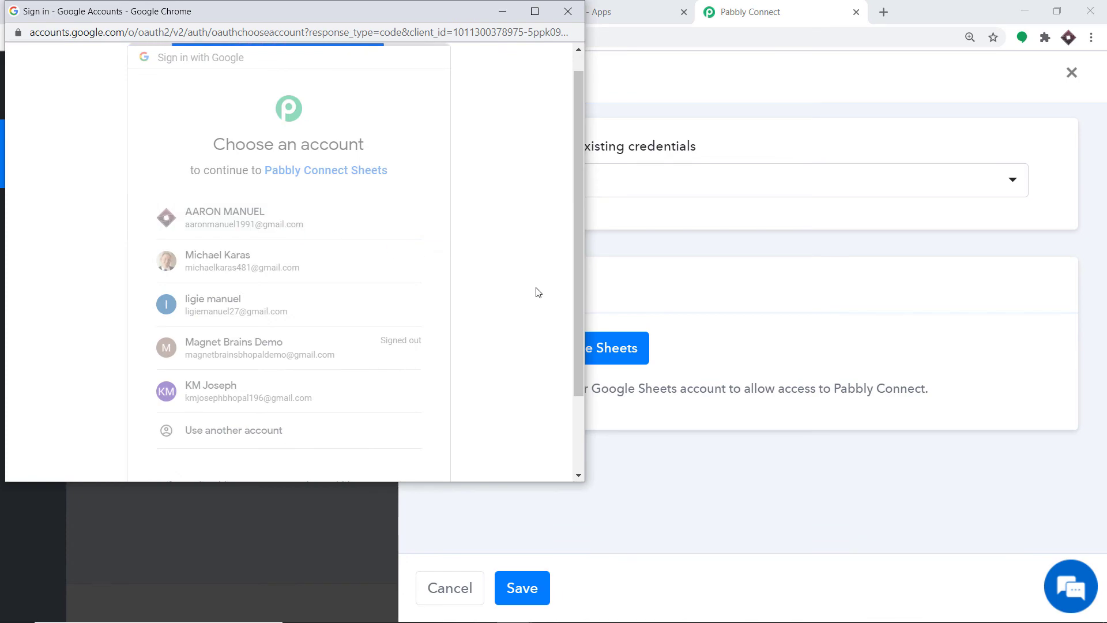
scroll(499, 370, down, 2)
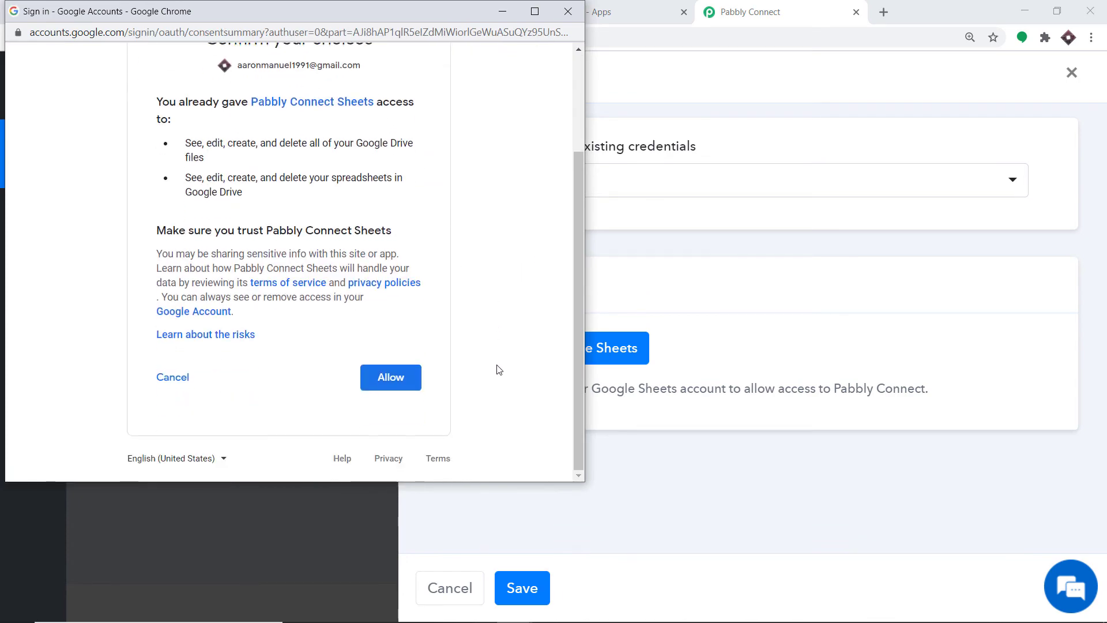
click(390, 377)
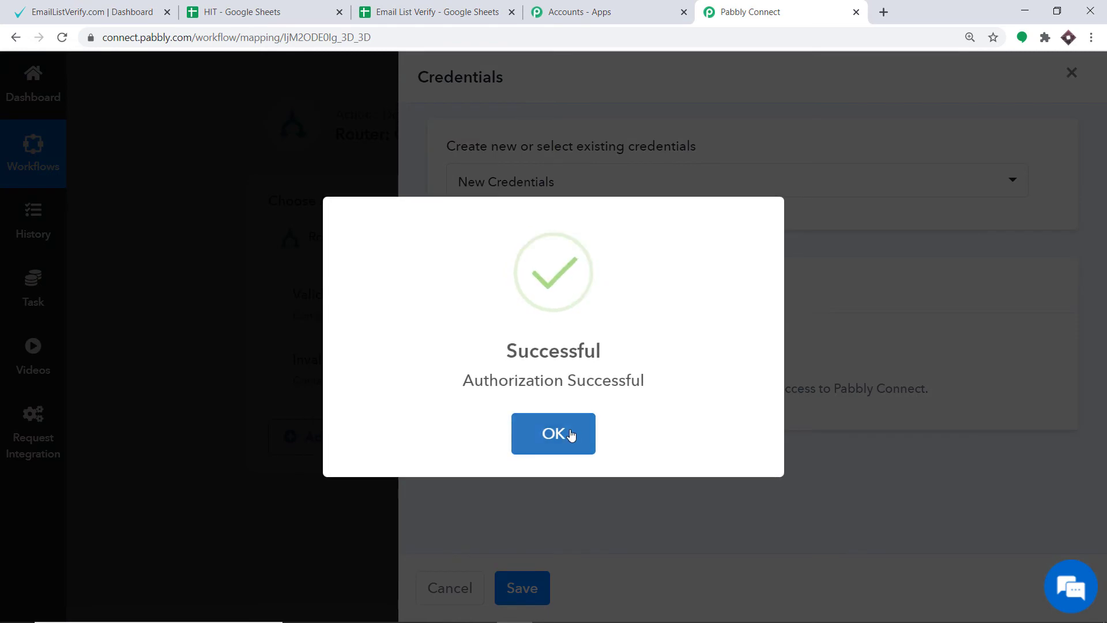
click(571, 434)
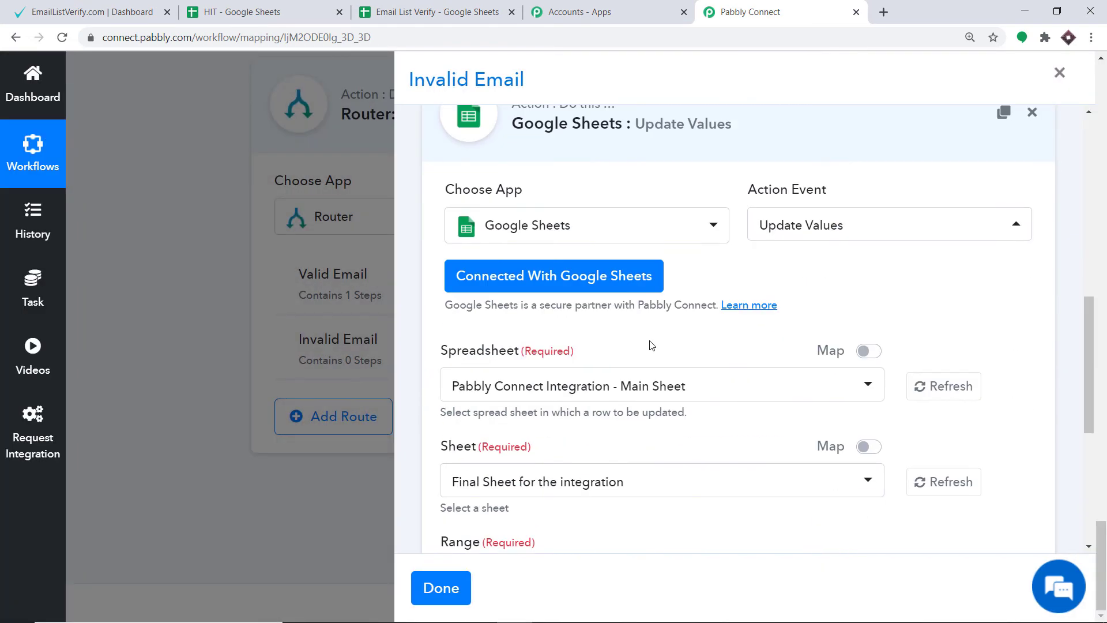
Select the Email List Verify spreadsheet and set the range to column letter B followed by the mapped rowIndex from the lookup.
click(622, 392)
click(535, 346)
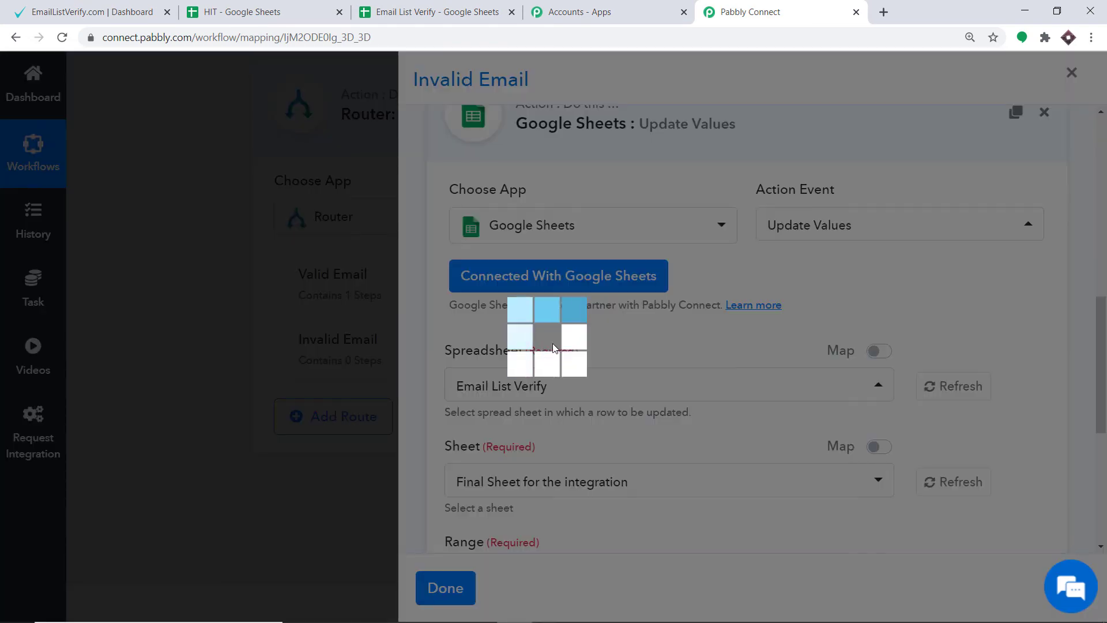
scroll(584, 383, down, 2)
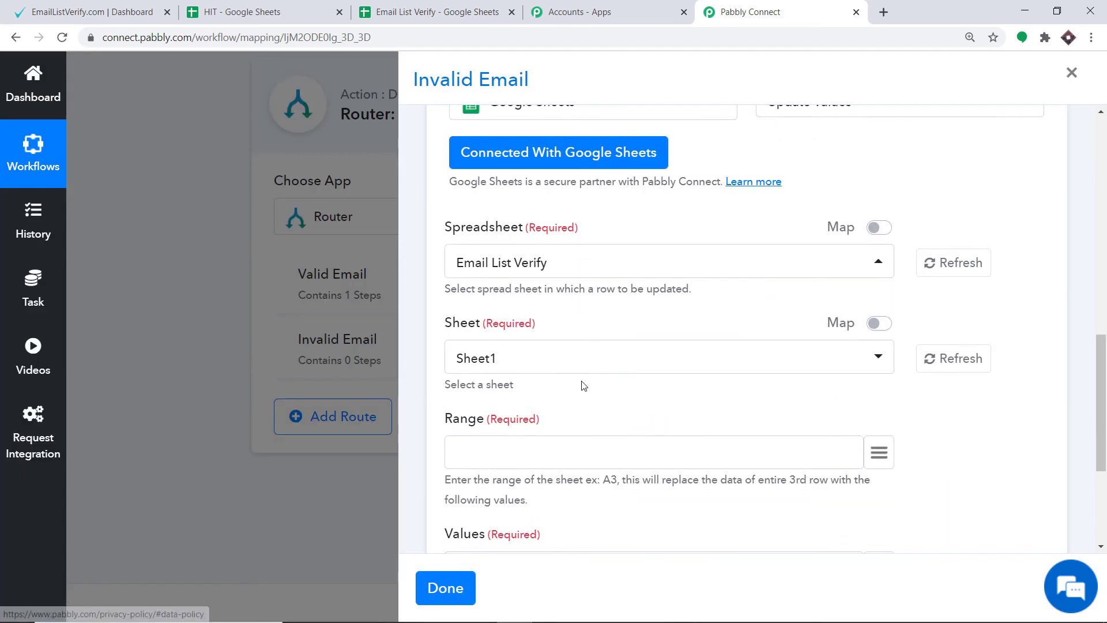
scroll(591, 333, down, 2)
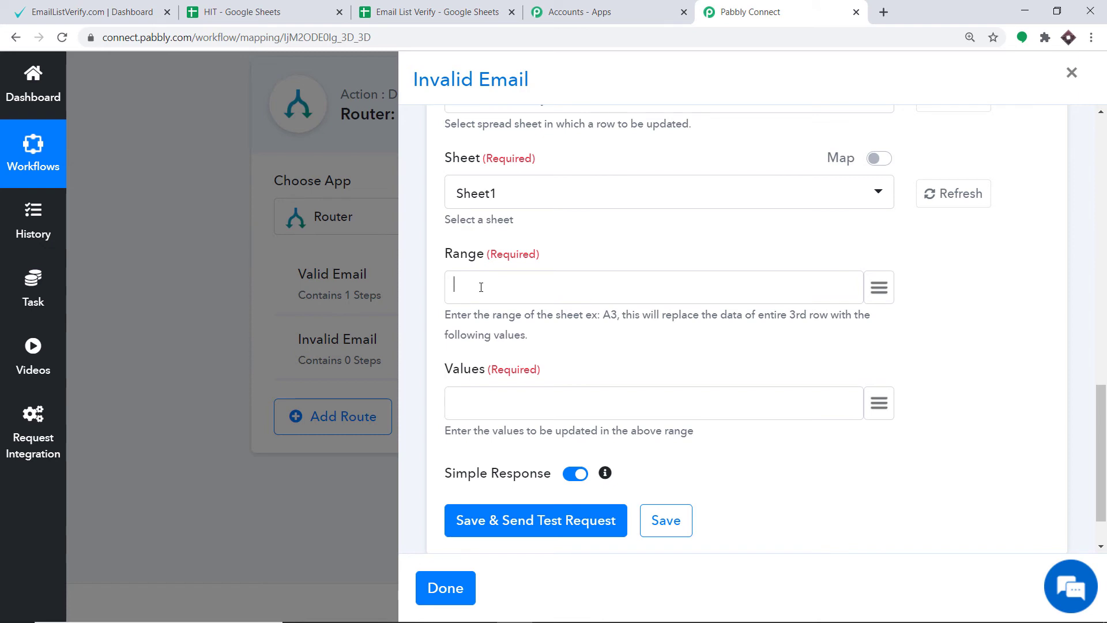
click(880, 288)
scroll(698, 314, down, 5)
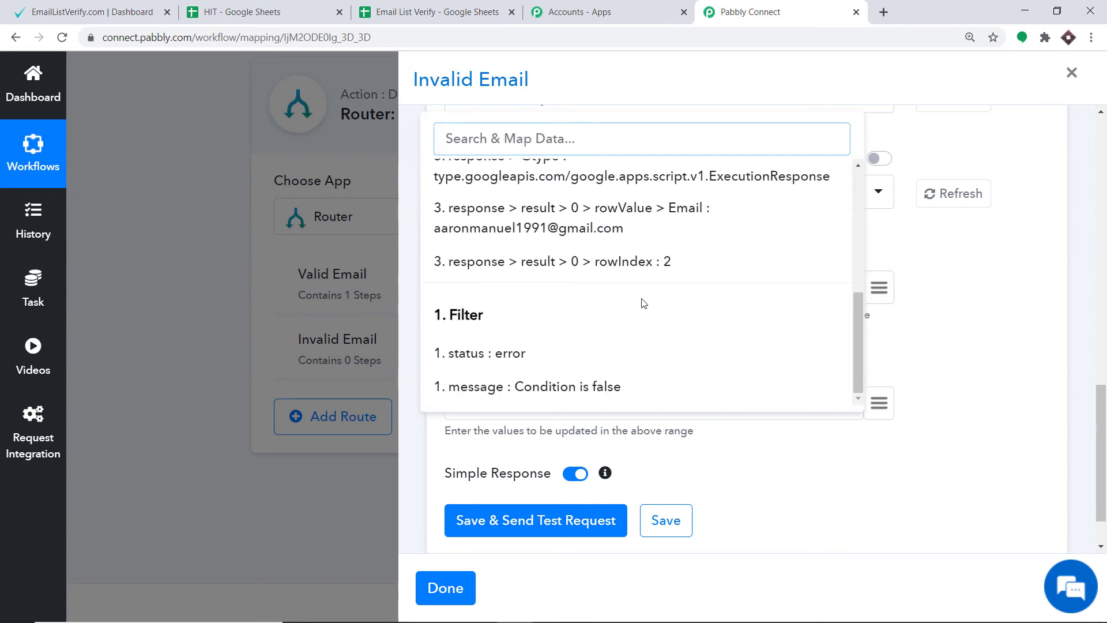
click(571, 262)
Enter "invalid" in quotation marks as the value to write in the Invalid Email route.
scroll(504, 362, down, 1)
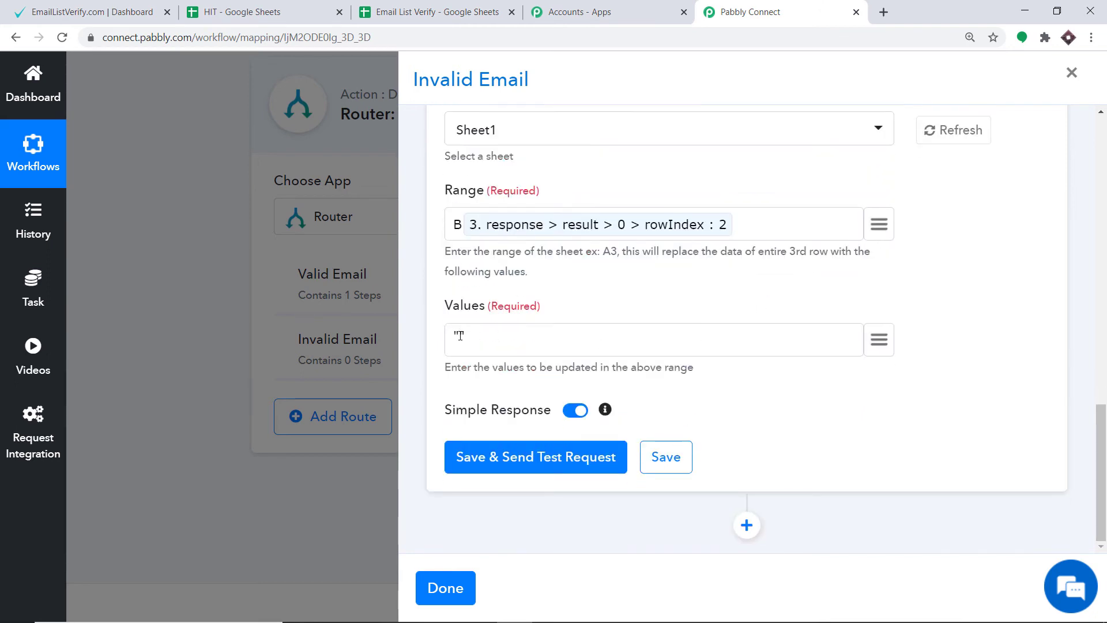
text(INVALI)
key(BackSpace)
key(BackSpace)
key(BackSpace)
key(BackSpace)
key(BackSpace)
key(BackSpace)
text(Invalid)
key(BackSpace)
key(BackSpace)
text(id)
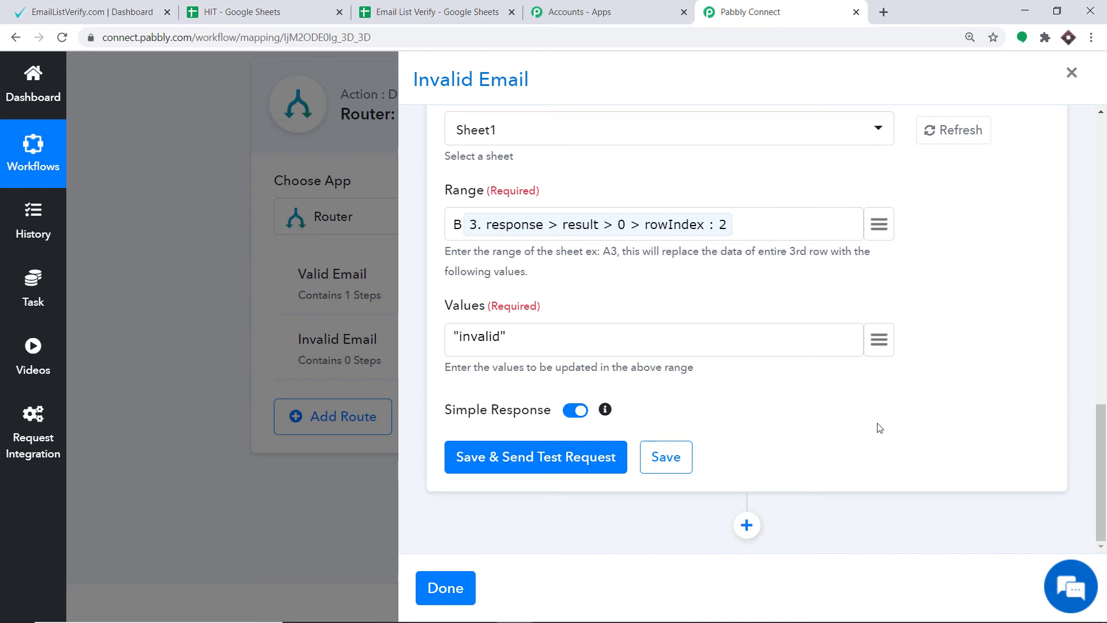
Save the Invalid Email route's Update Values action with a test request, review its response and finish the route.
click(495, 456)
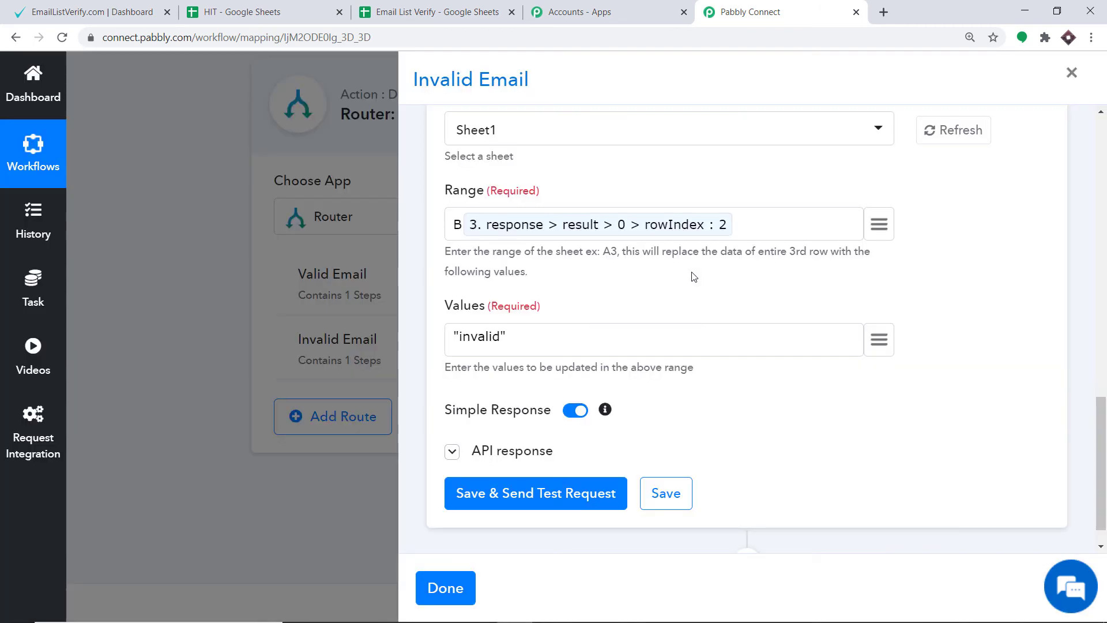
scroll(716, 291, down, 5)
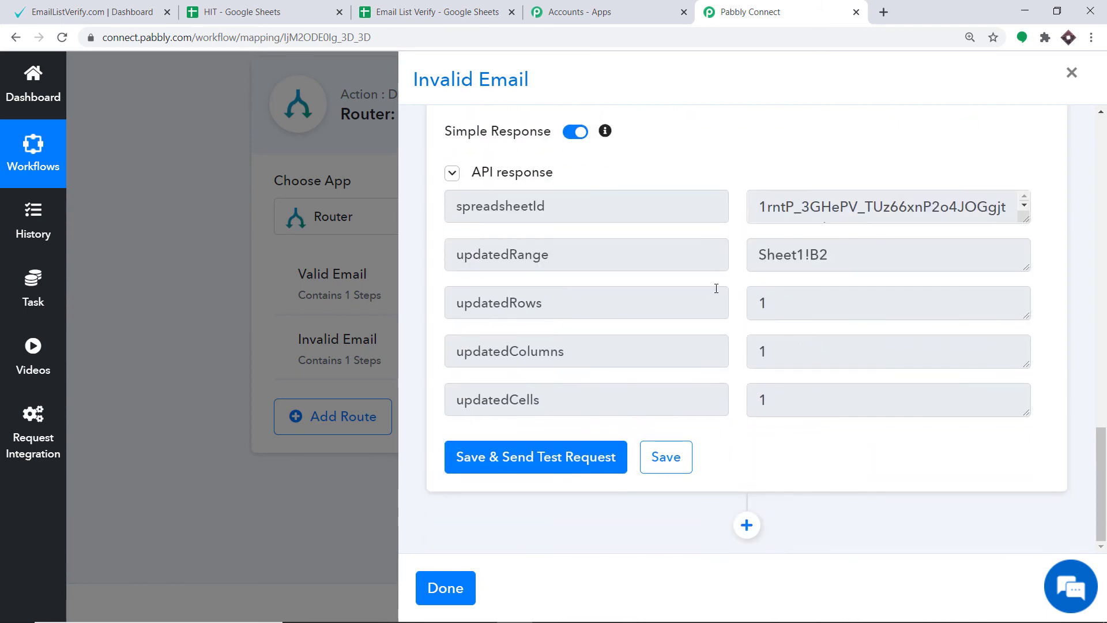
scroll(716, 288, up, 3)
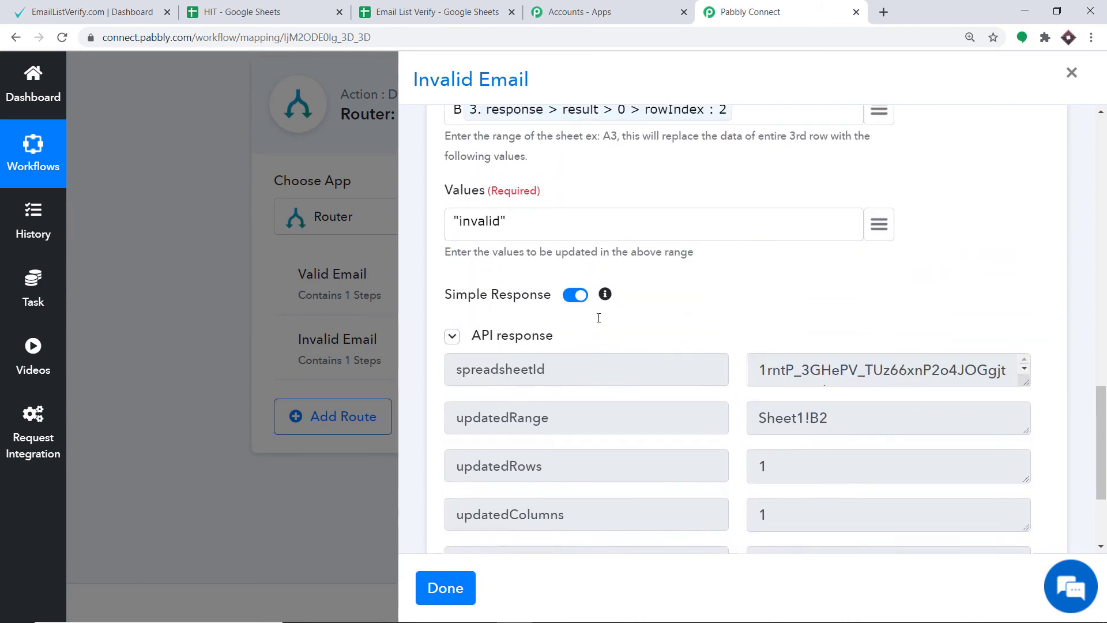
scroll(599, 318, down, 2)
click(449, 588)
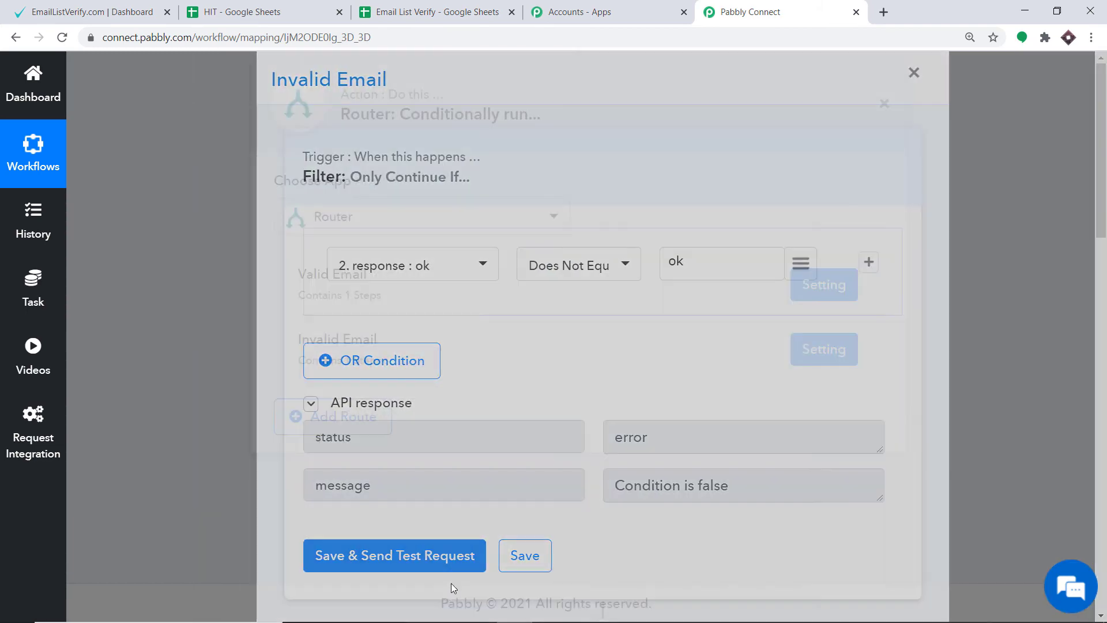
Review the Lookup Spreadsheet Rows step in the workflow and check row 2 of the Email List Verify spreadsheet.
scroll(571, 445, up, 5)
scroll(564, 398, up, 8)
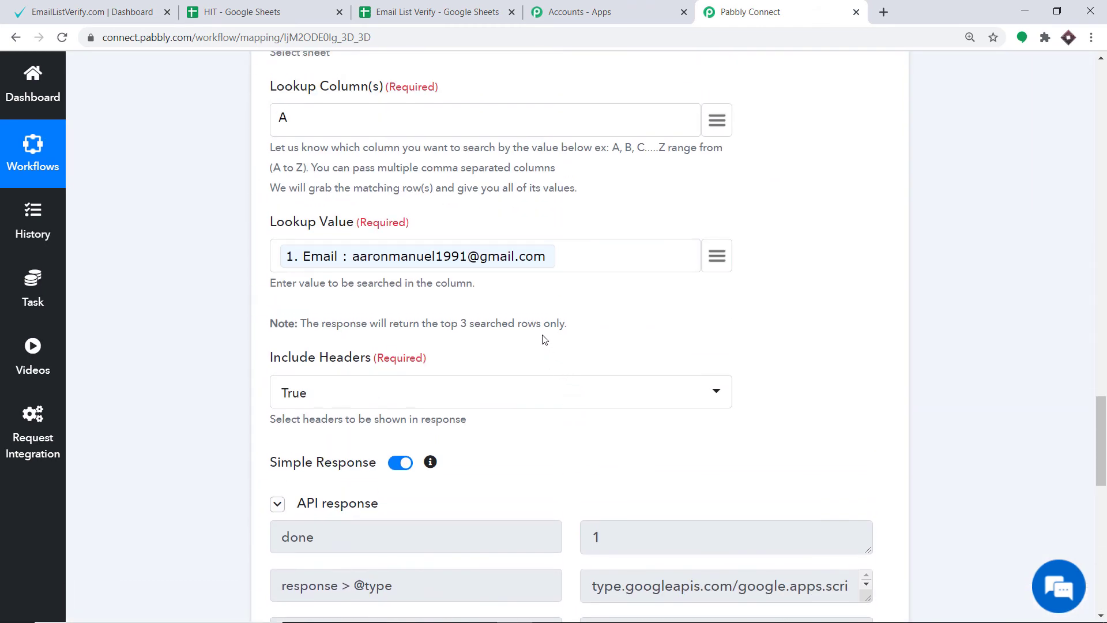
click(428, 11)
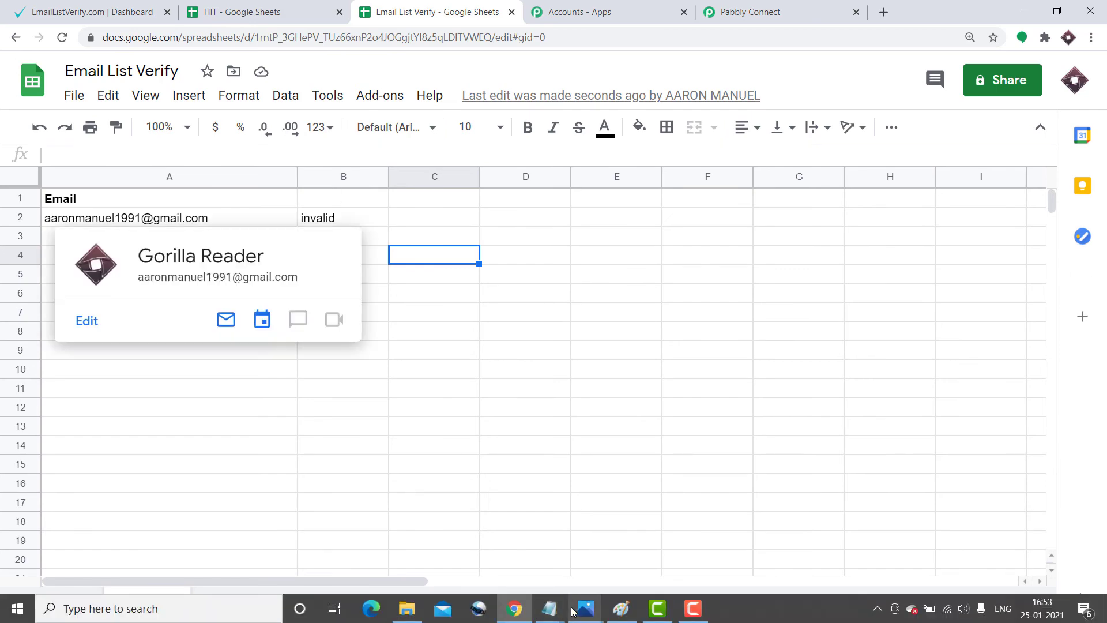
mouse_move(552, 608)
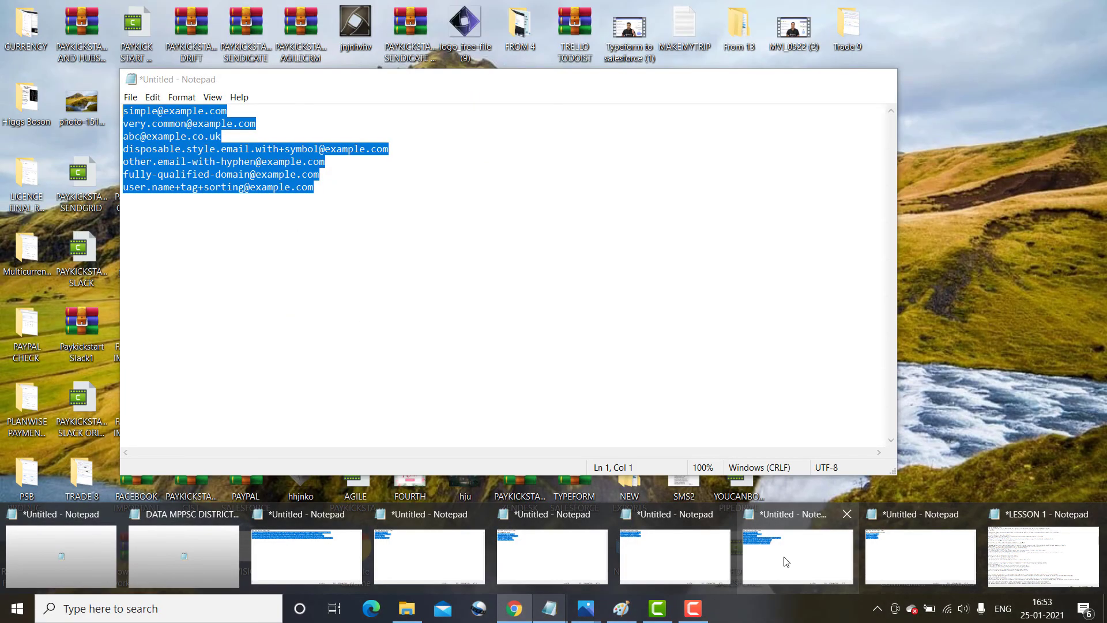
click(784, 558)
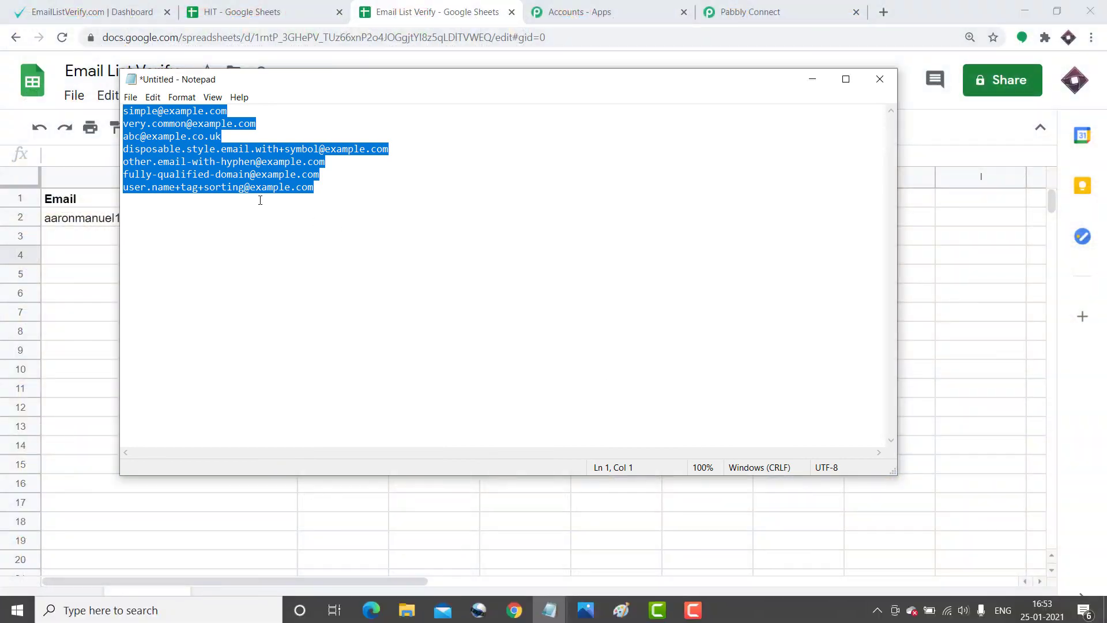
right_click(241, 187)
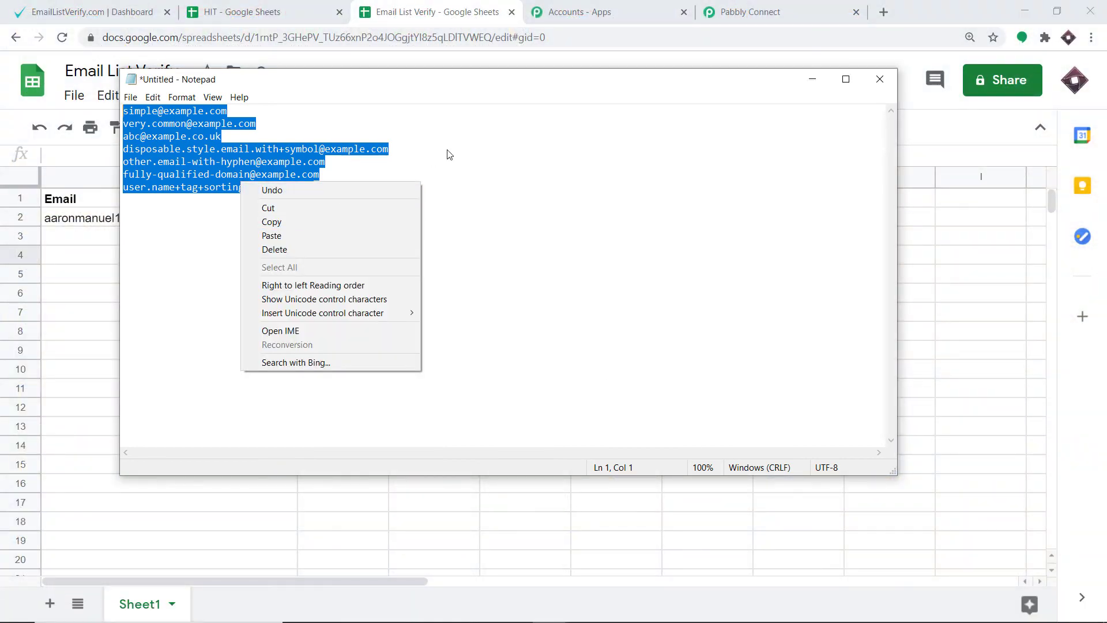
click(479, 139)
click(814, 83)
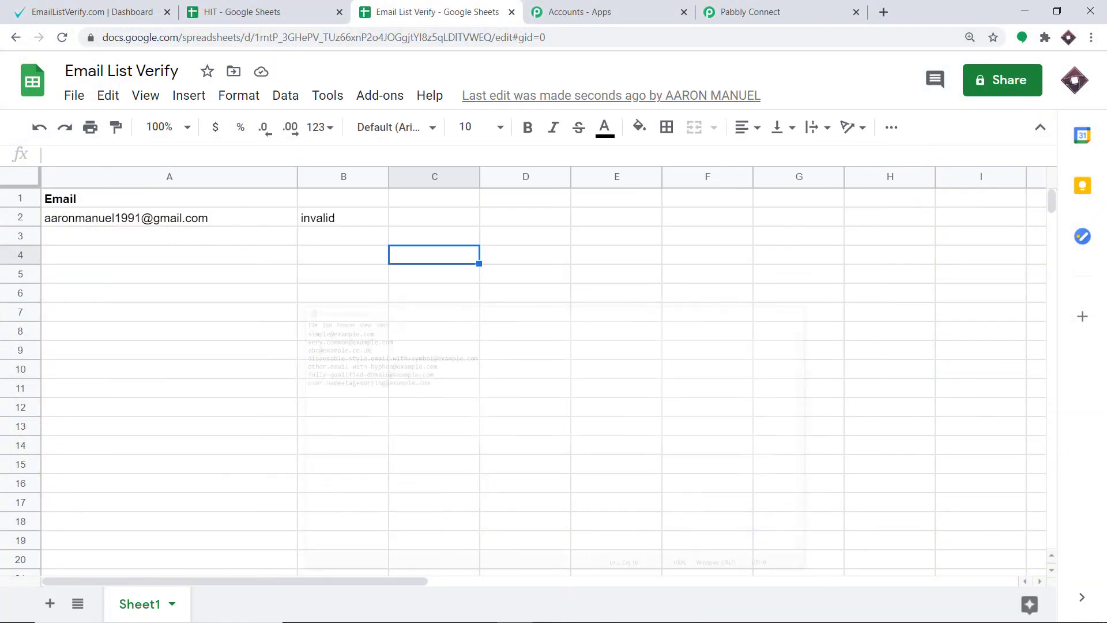
Copy the four test email addresses from the Notepad note and paste them into column A of the spreadsheet starting at row 3.
mouse_move(547, 612)
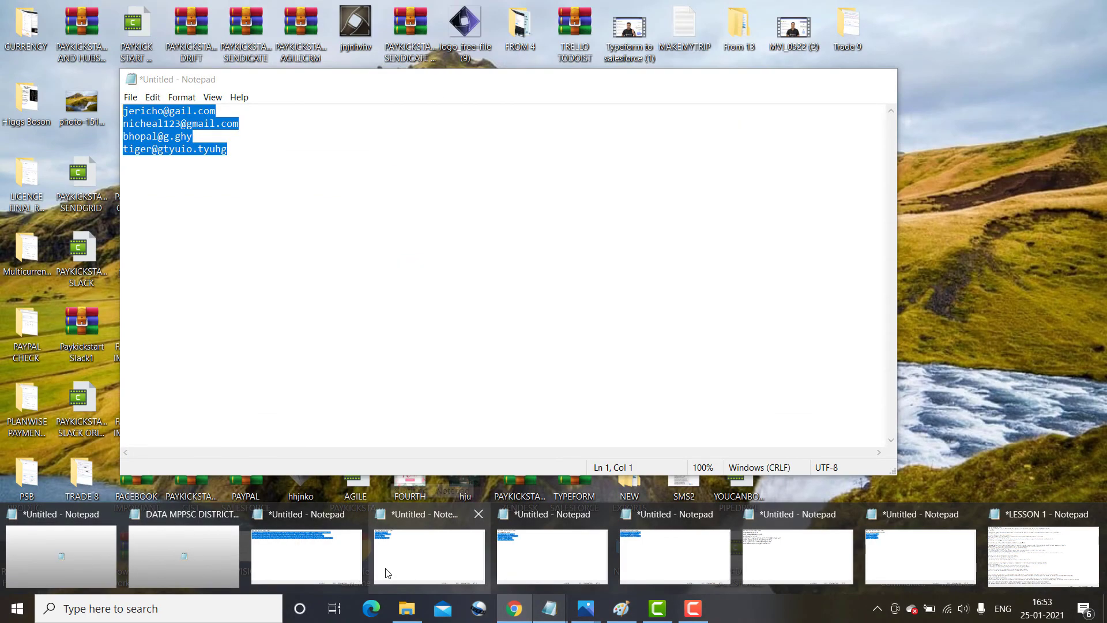
click(384, 574)
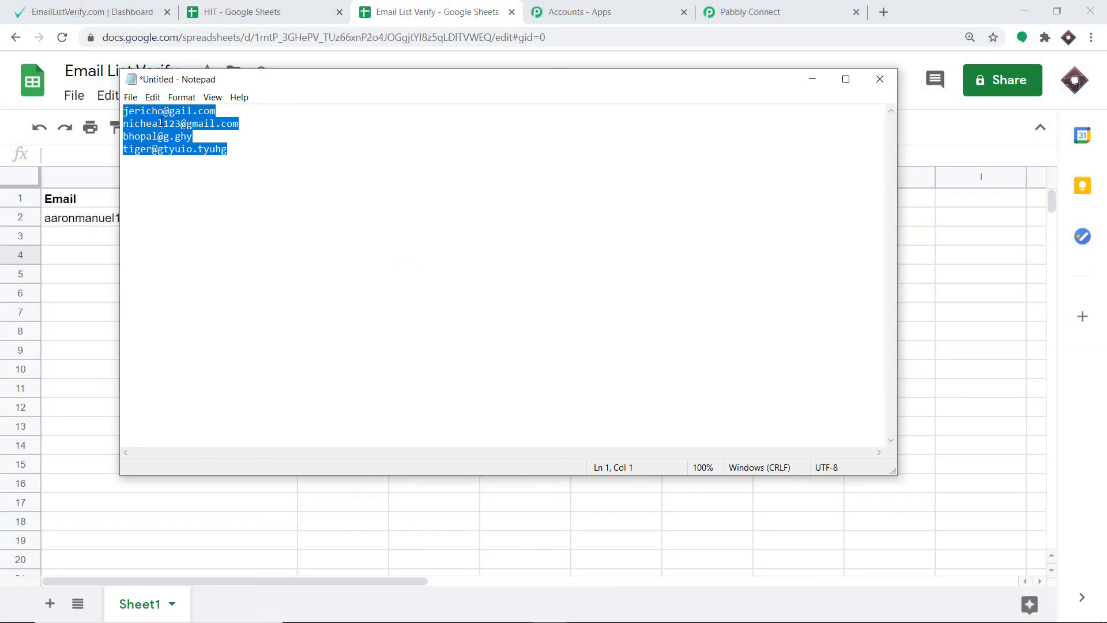
right_click(162, 121)
click(206, 164)
click(813, 79)
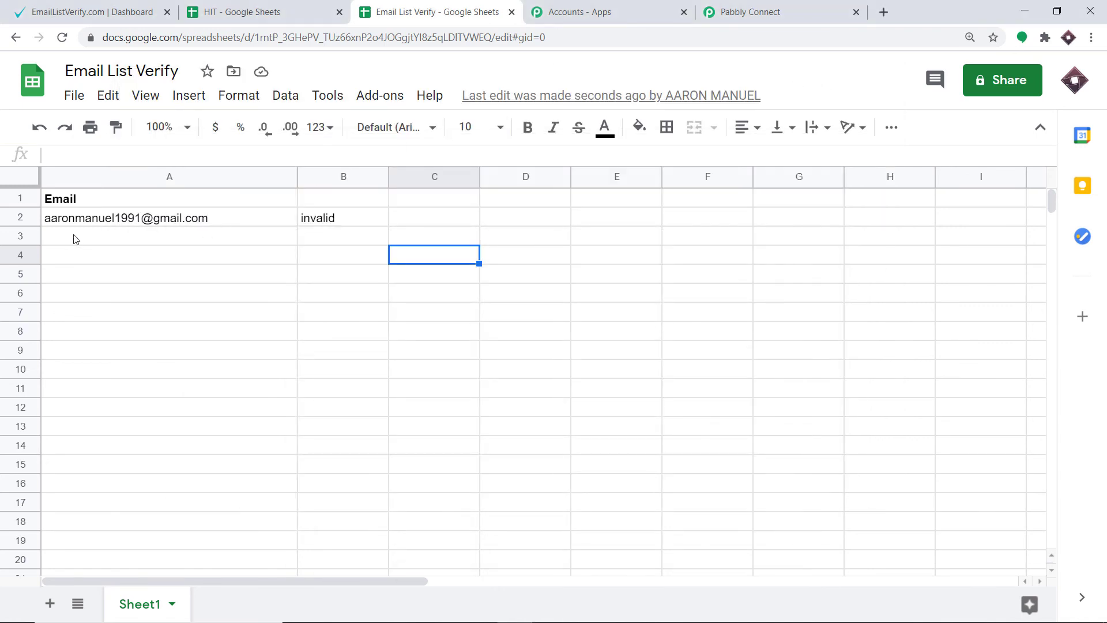
drag(75, 238, 132, 344)
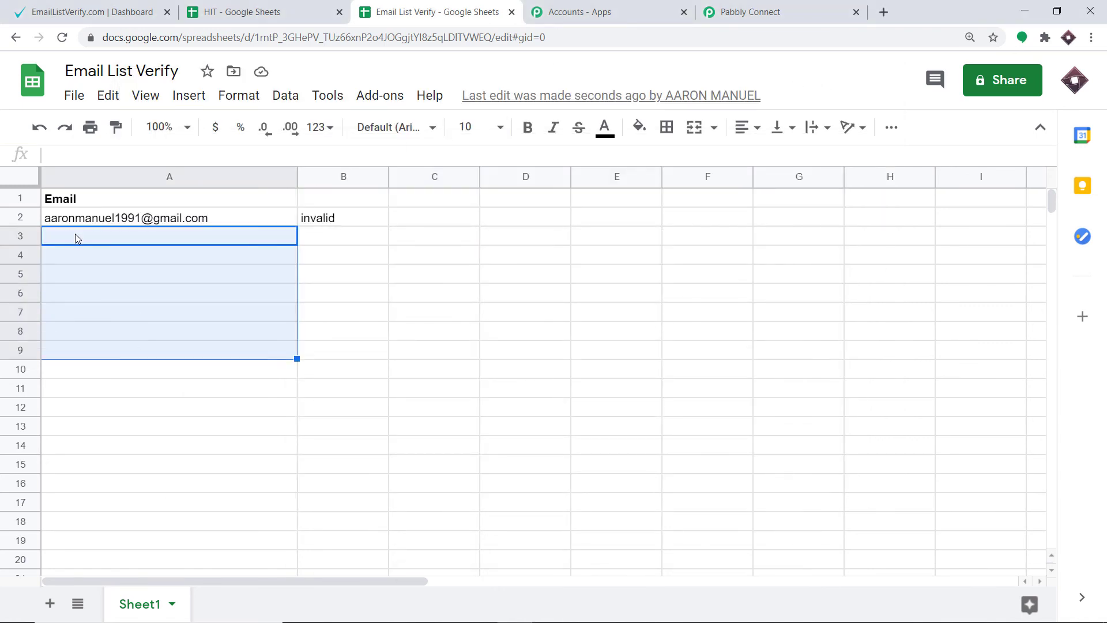
drag(78, 240, 101, 330)
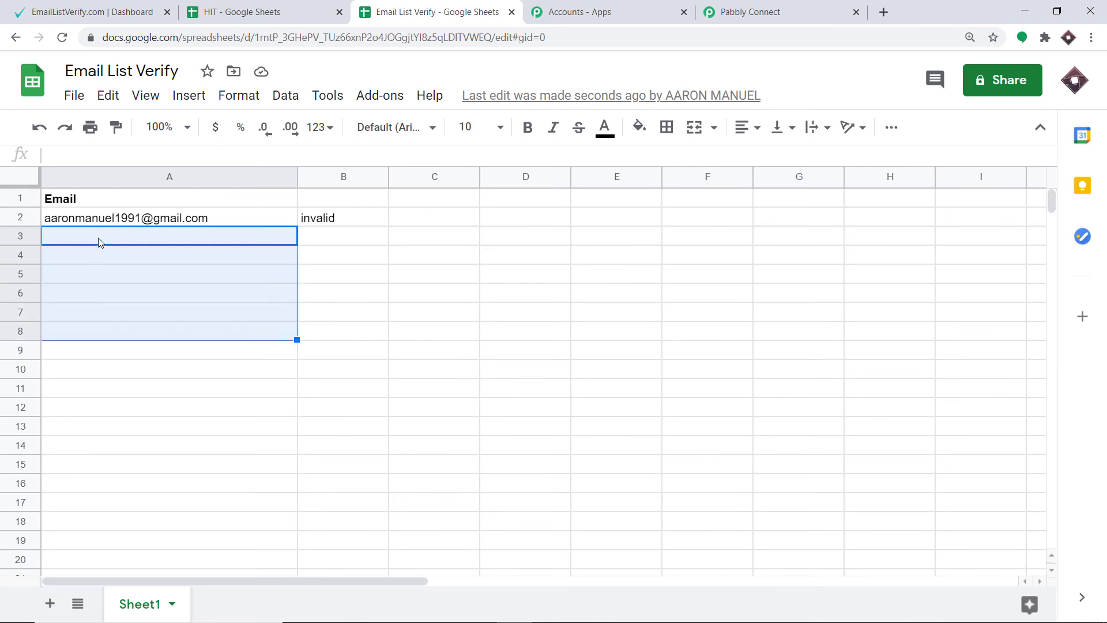
key(ctrl+v)
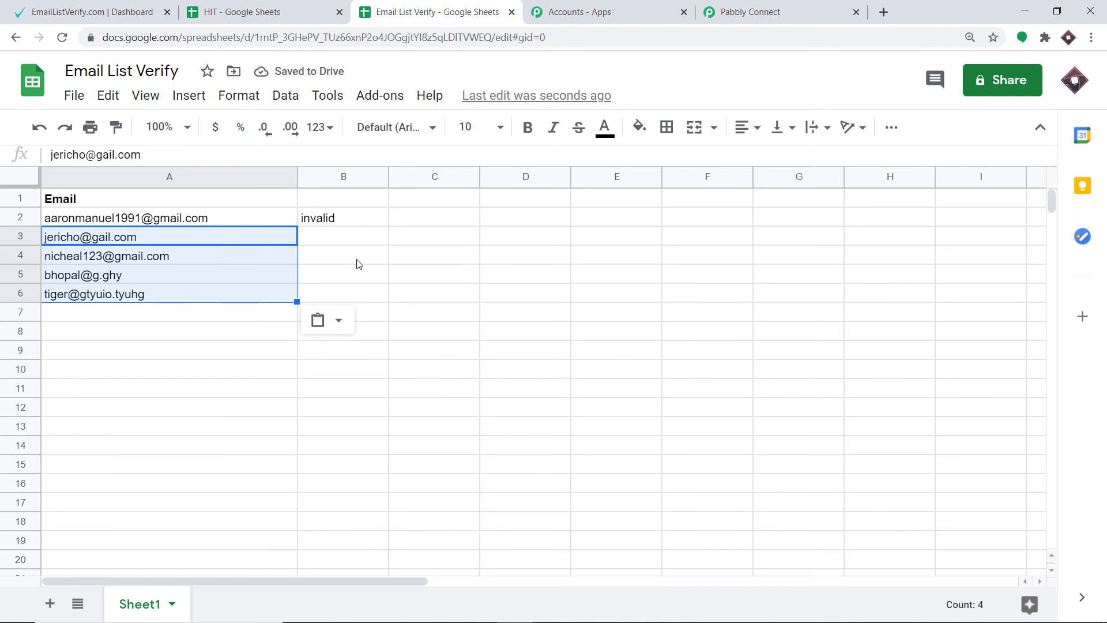
Send all the sheet data to the workflow with the Pabbly Connect Webhooks add-on and check the results written in column B.
click(386, 107)
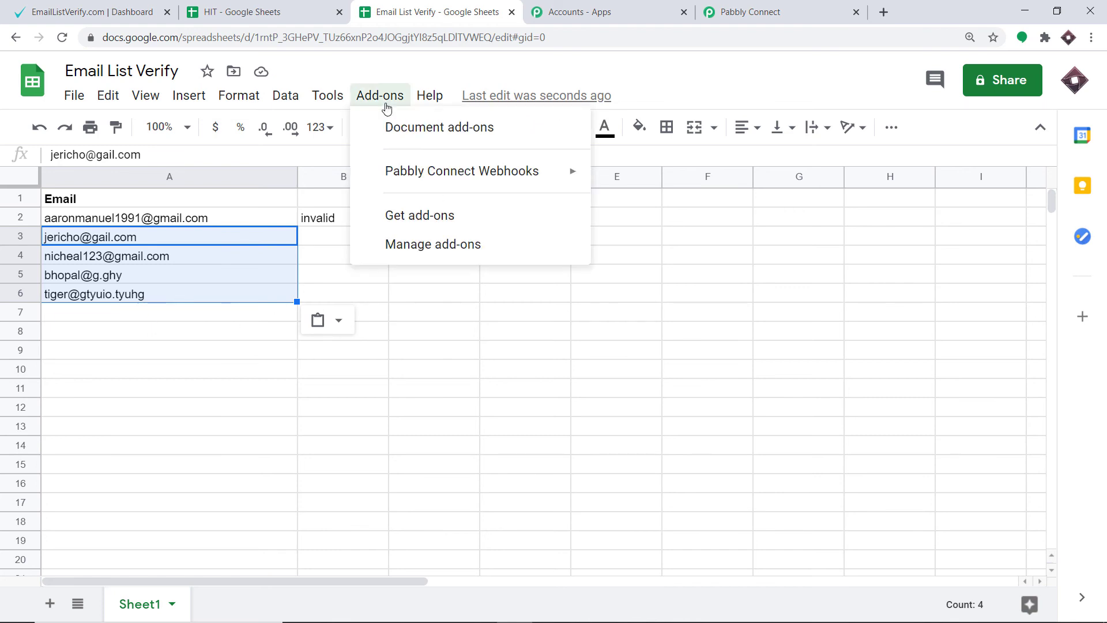
mouse_move(416, 180)
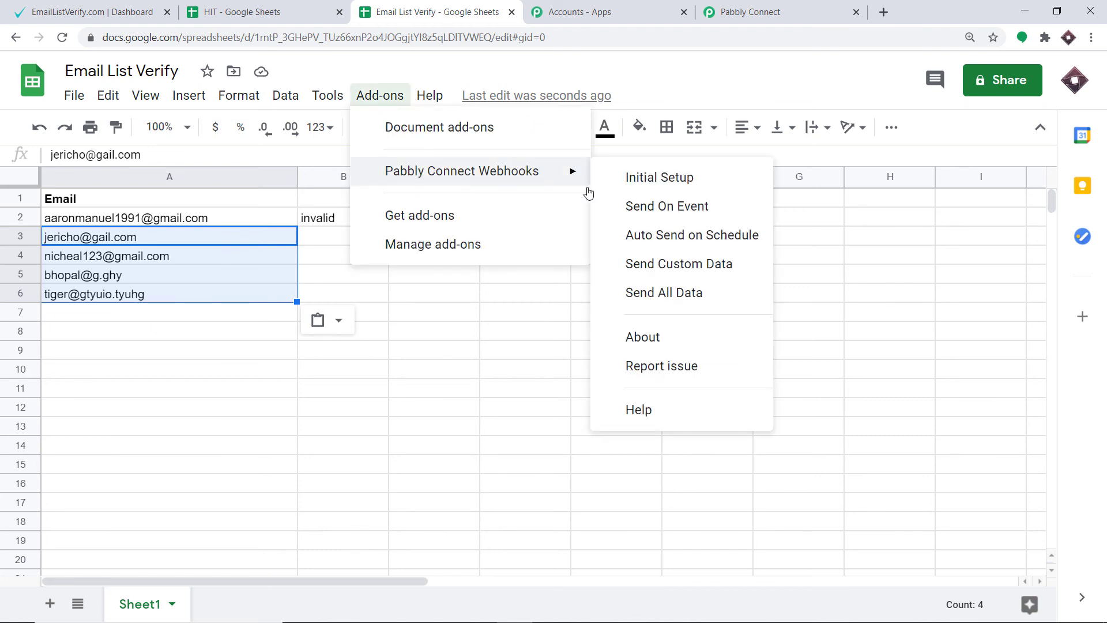
click(713, 296)
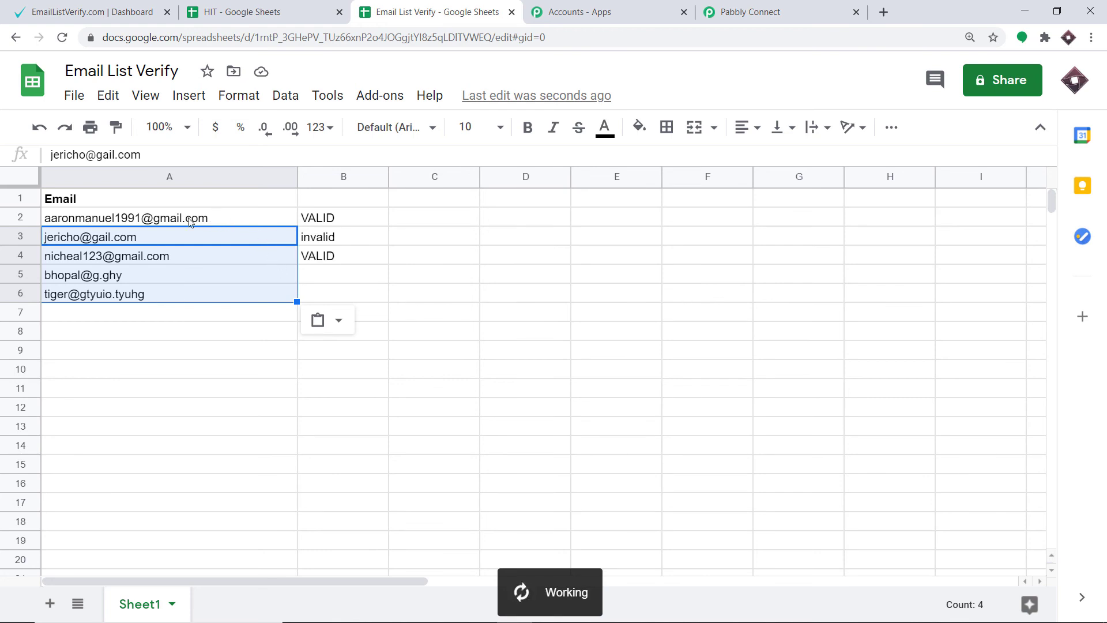
click(510, 199)
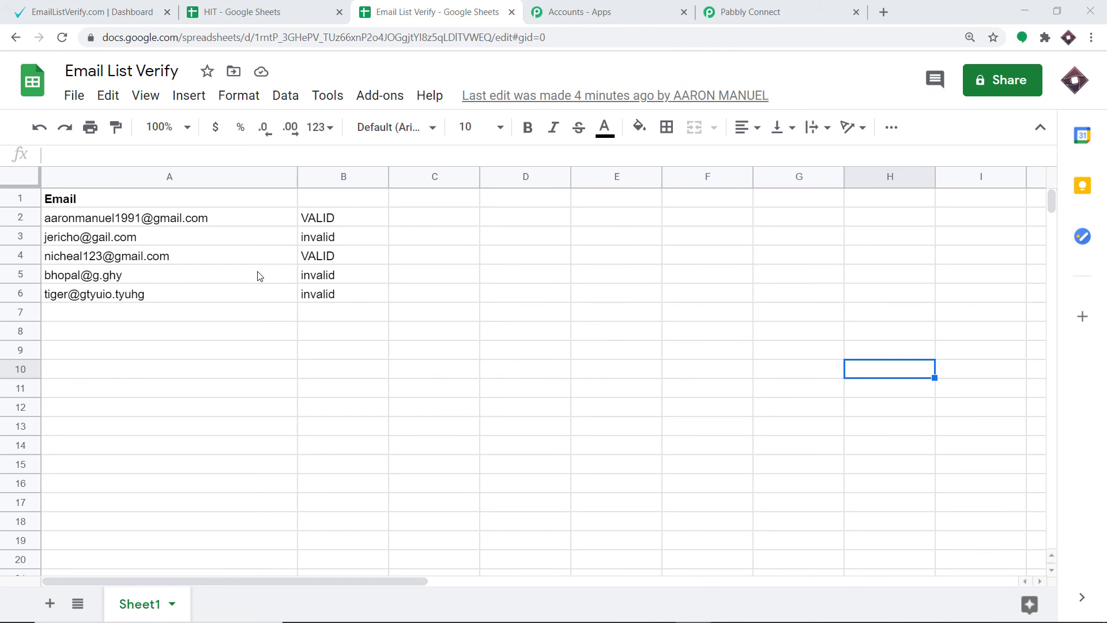
Return to the Pabbly Connect workflow and collapse its Router, Lookup Spreadsheet Rows, EmailListVerify and trigger steps.
click(744, 9)
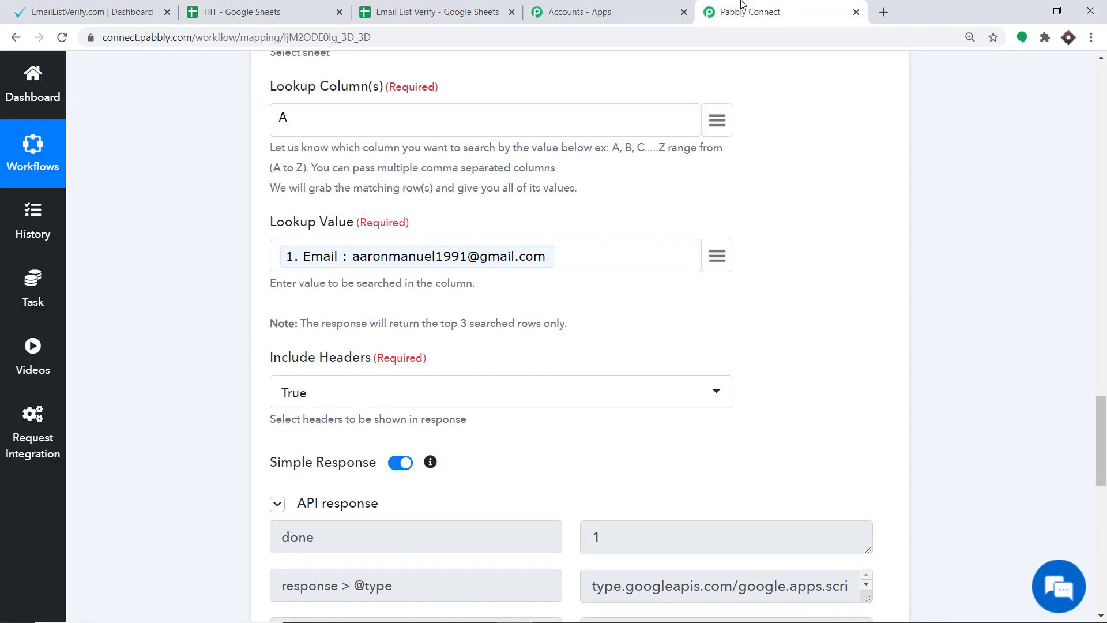
drag(1100, 438, 1101, 556)
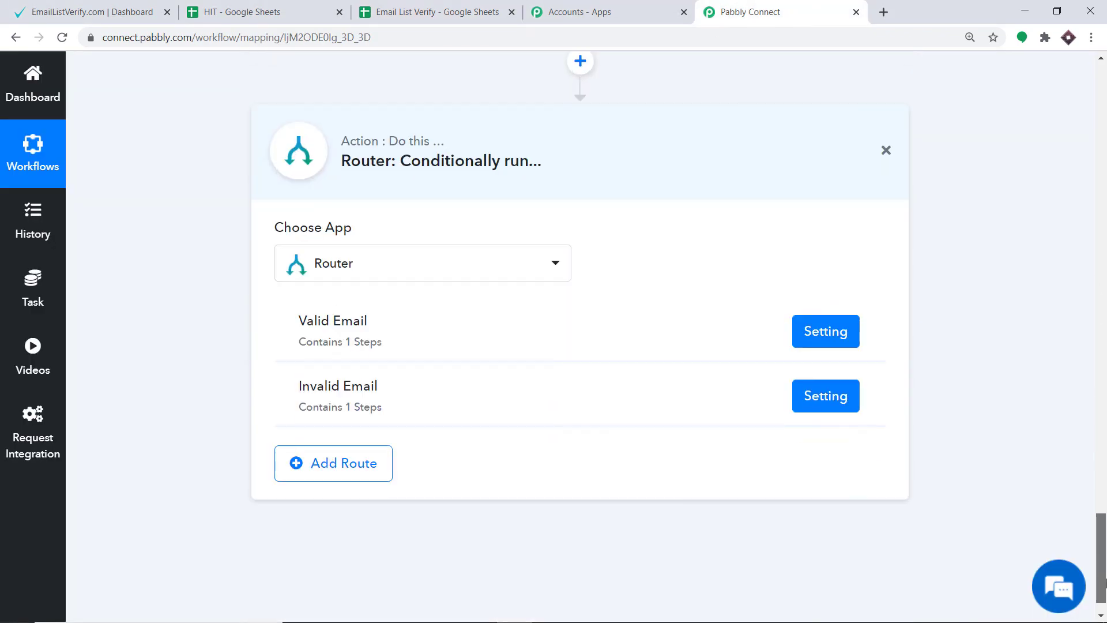
click(489, 175)
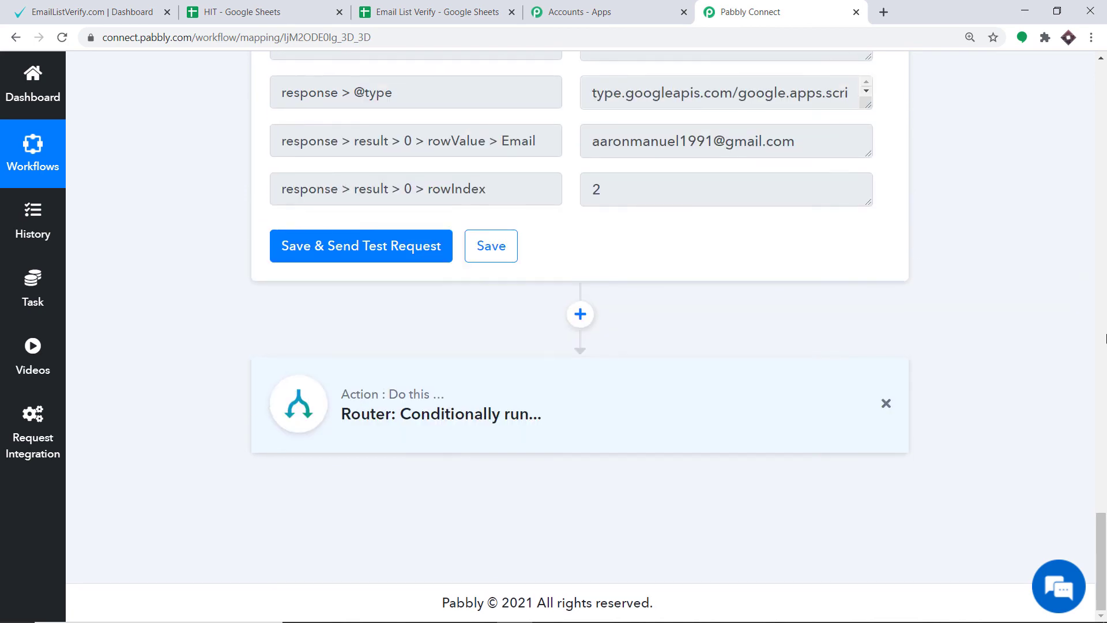
click(1106, 338)
click(521, 175)
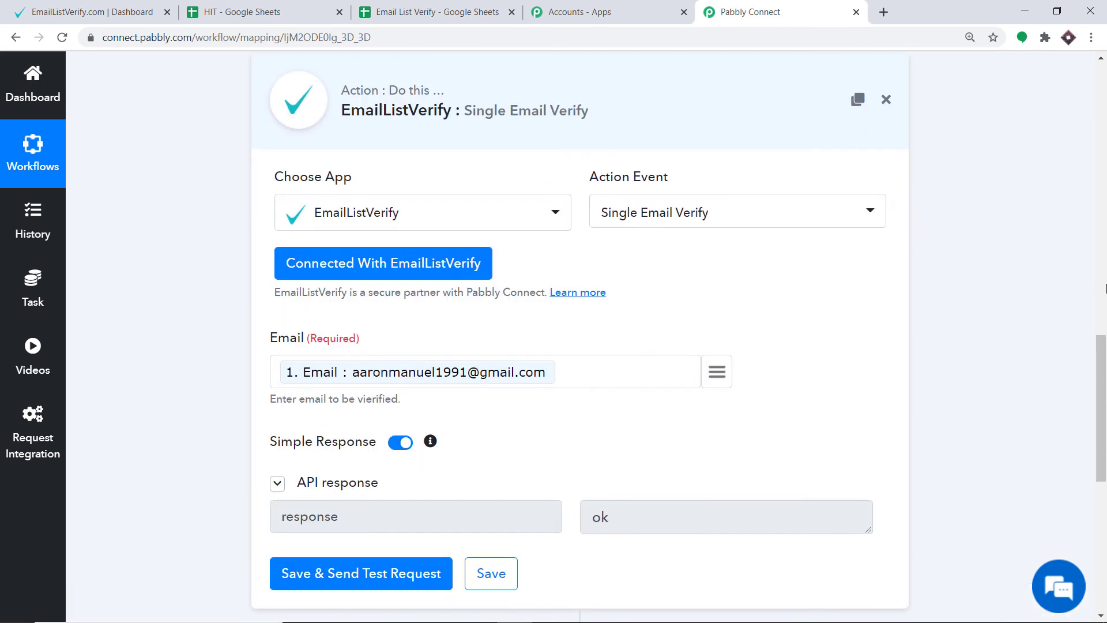
click(1106, 288)
scroll(778, 339, down, 4)
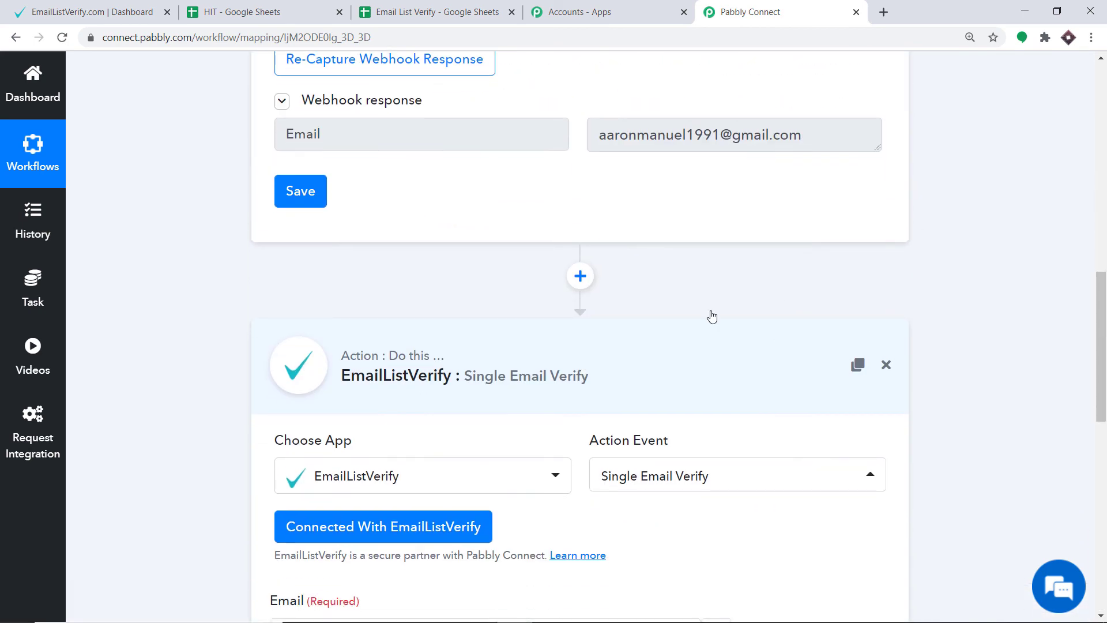
click(1106, 241)
scroll(519, 277, up, 5)
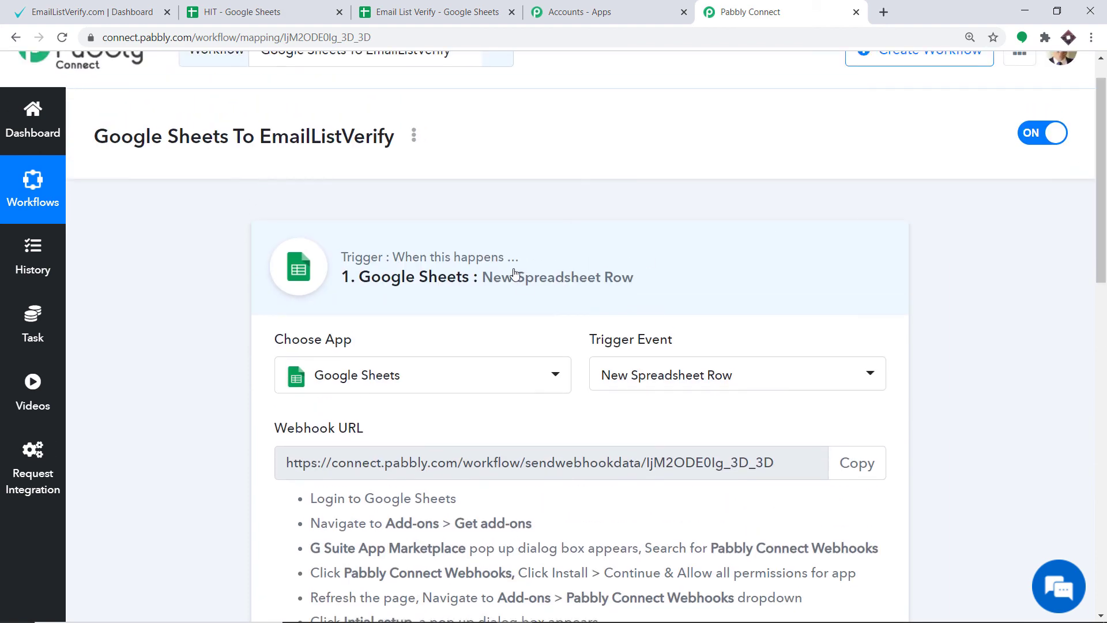
click(510, 270)
Review the sequence of workflow steps and expand the Router to examine its Valid Email and Invalid Email routes.
drag(1104, 148, 1096, 191)
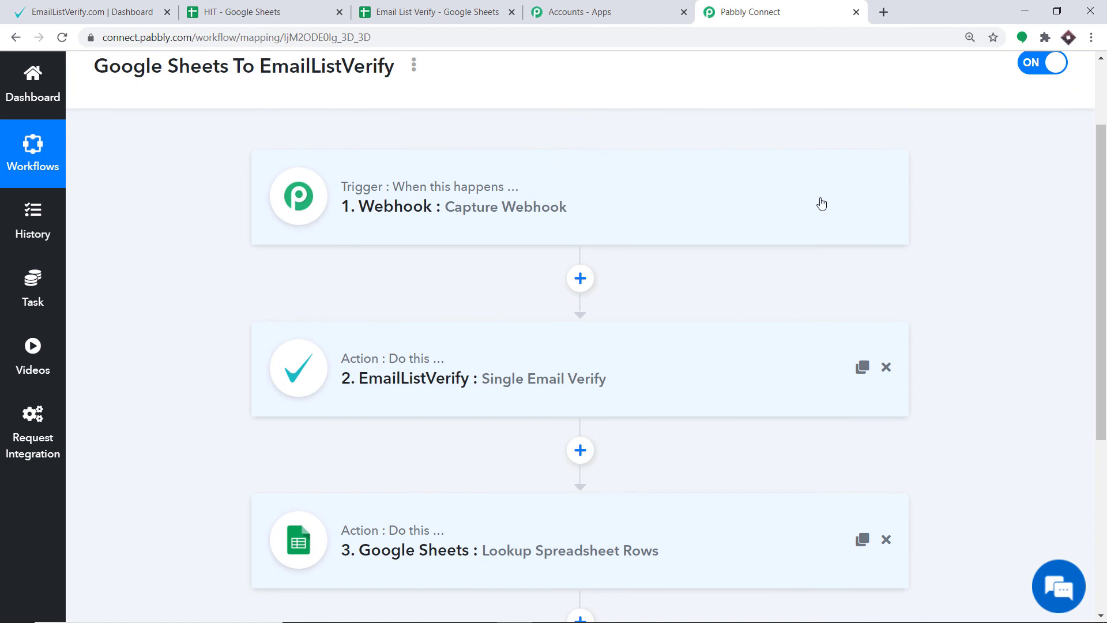
scroll(822, 203, down, 3)
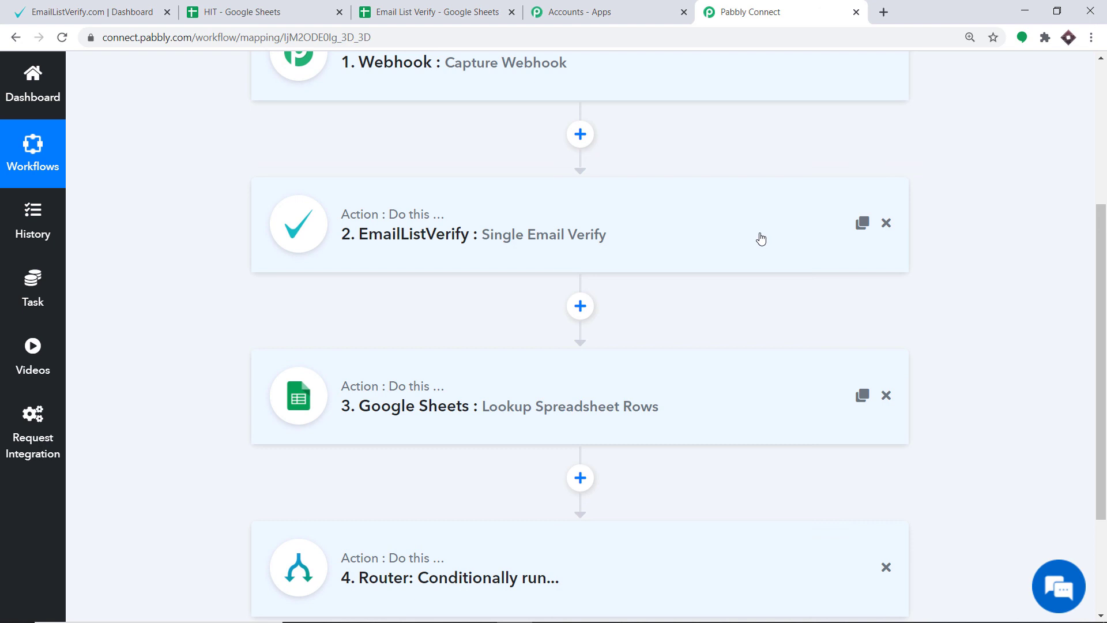
scroll(760, 238, down, 3)
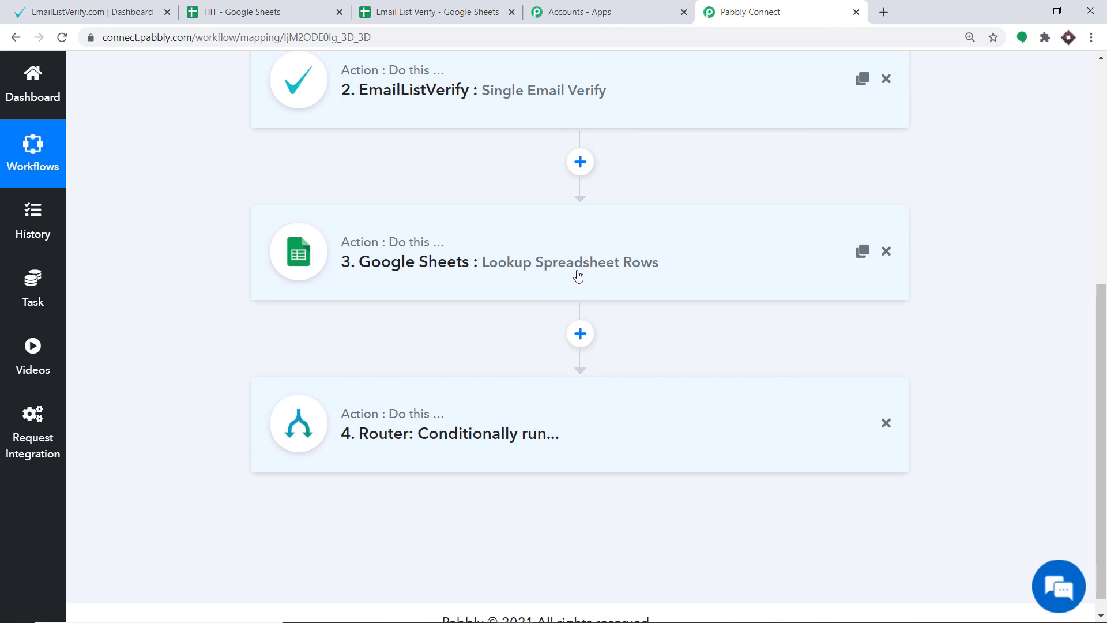
scroll(577, 274, down, 1)
click(445, 413)
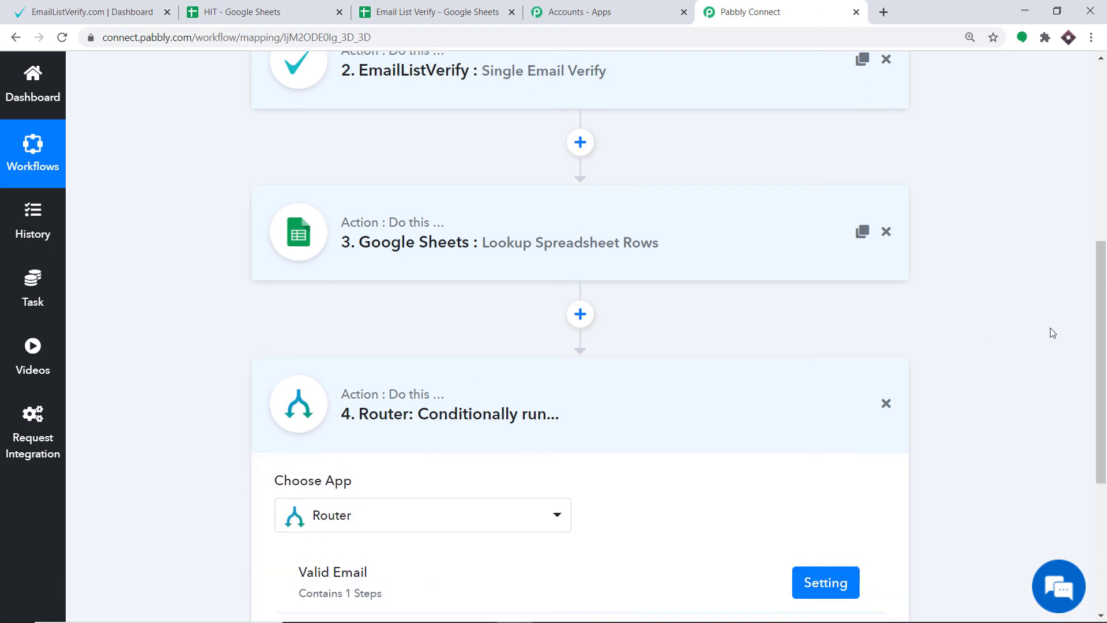
scroll(1095, 329, down, 5)
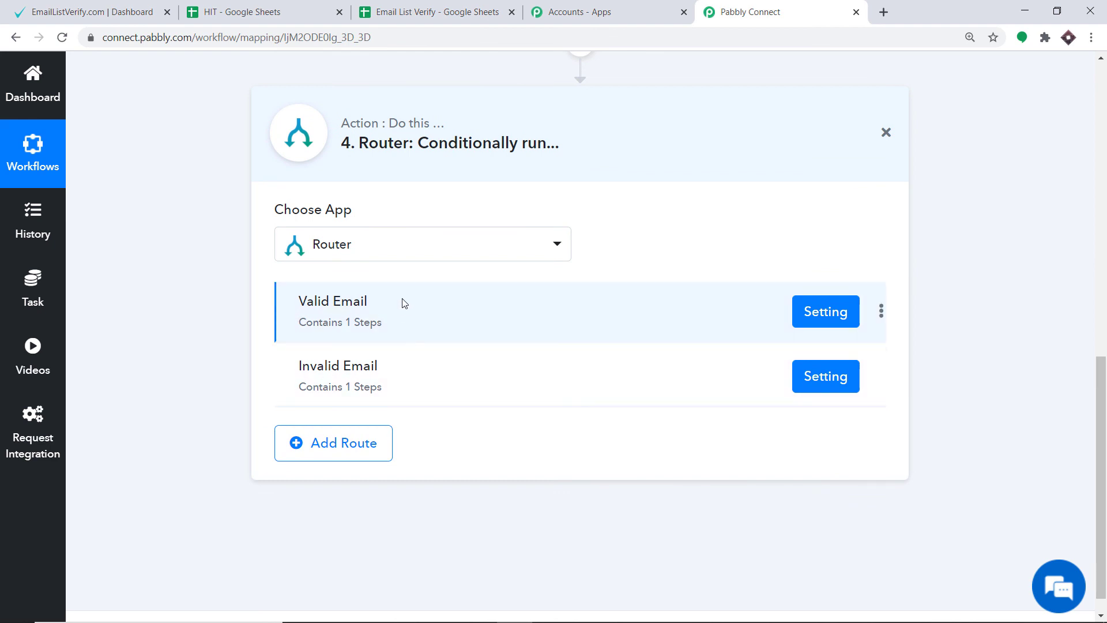
Paste five more test email addresses into cells A7 to A11 of the Email List Verify spreadsheet.
click(396, 7)
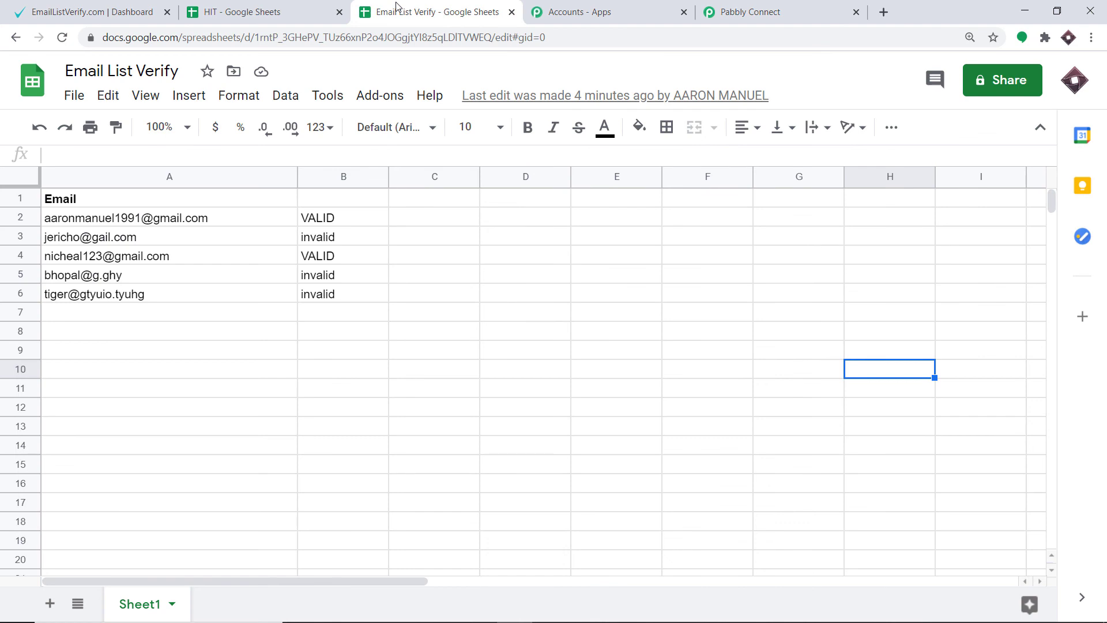
click(79, 372)
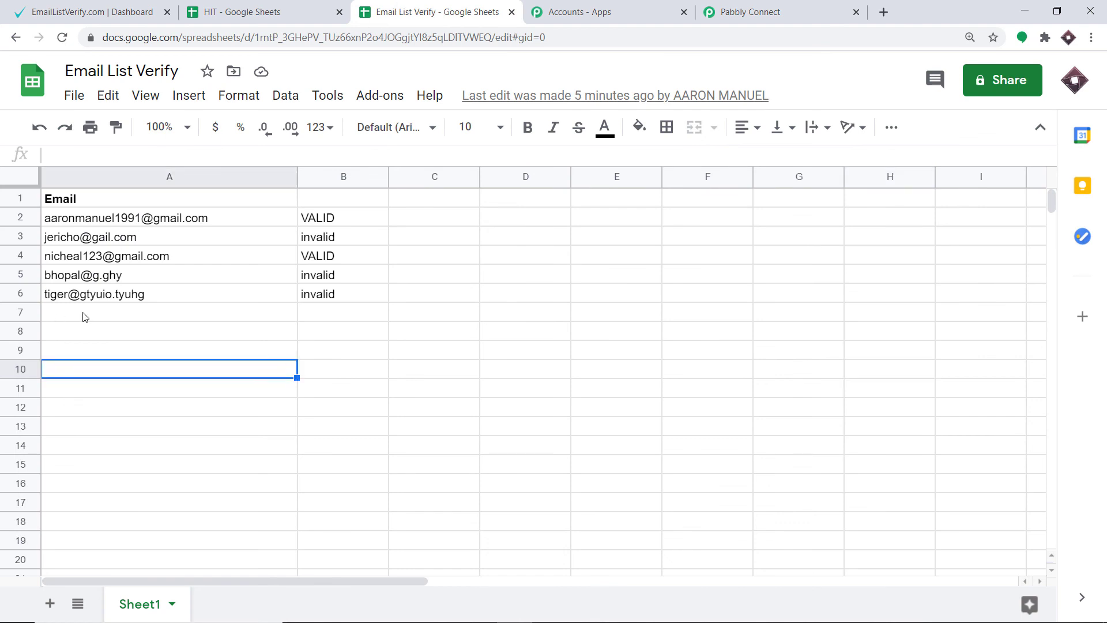
key(ctrl+v)
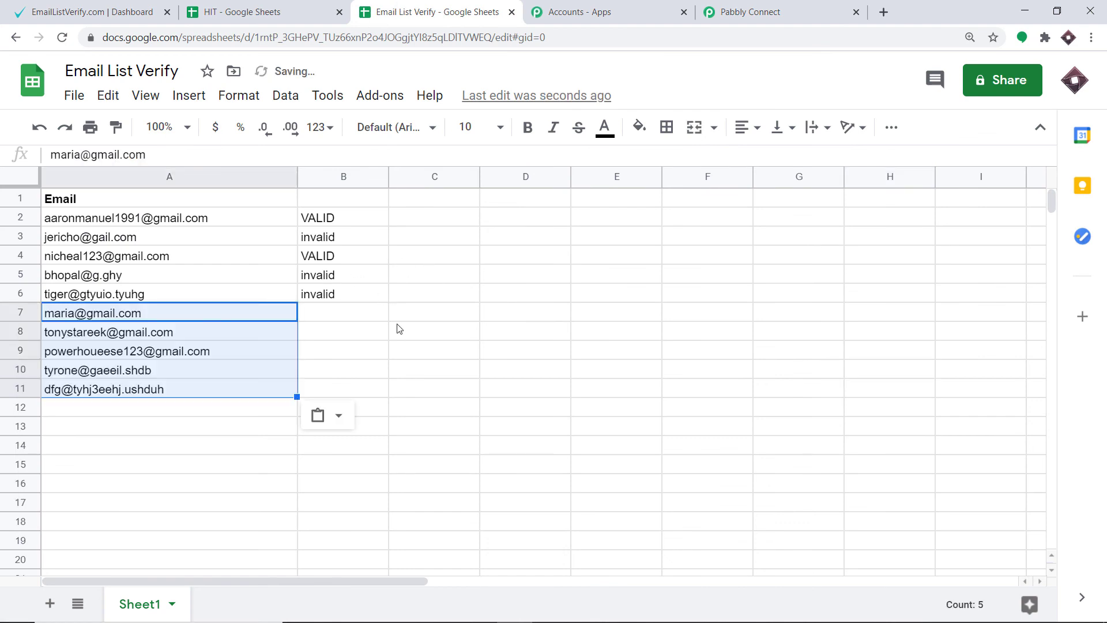
click(427, 302)
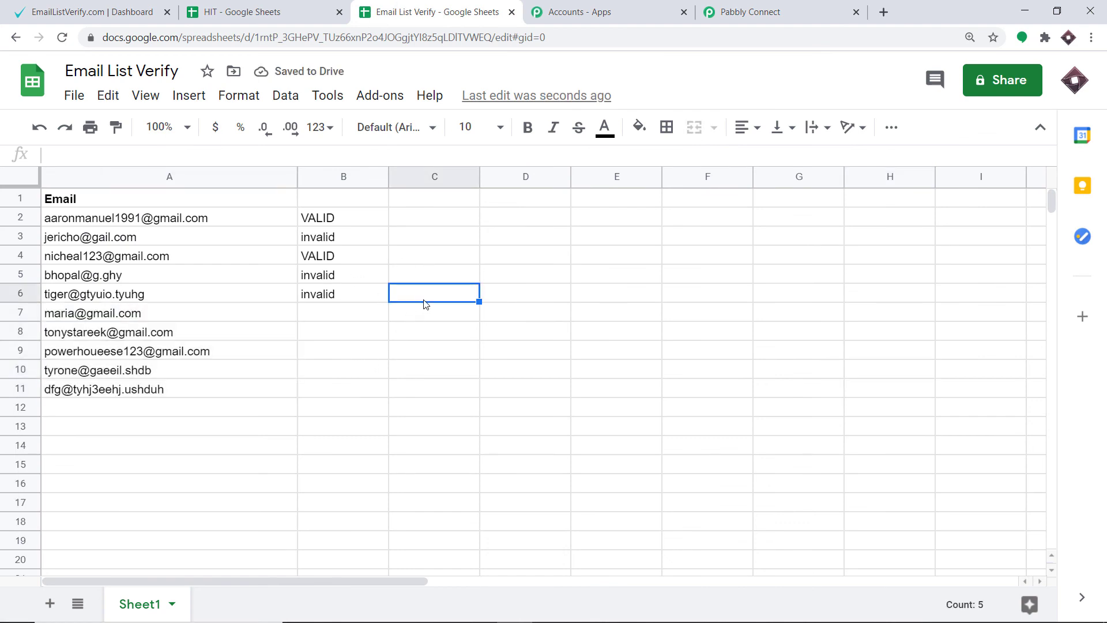
Choose Send On Event in the Pabbly Connect Webhooks add-on for the Email List Verify spreadsheet.
click(379, 96)
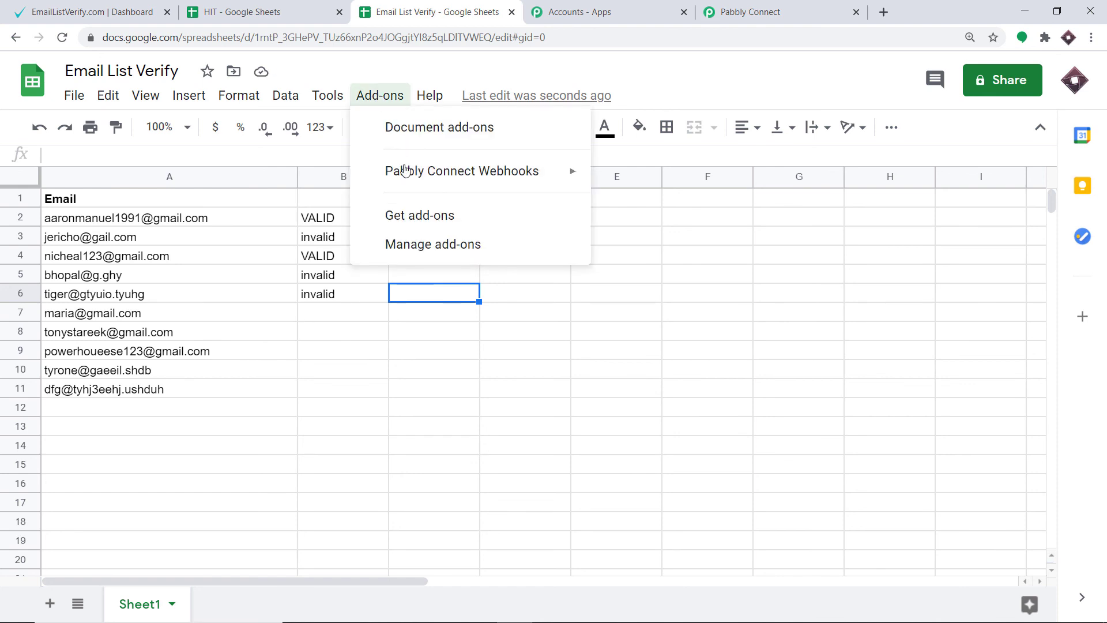
mouse_move(408, 179)
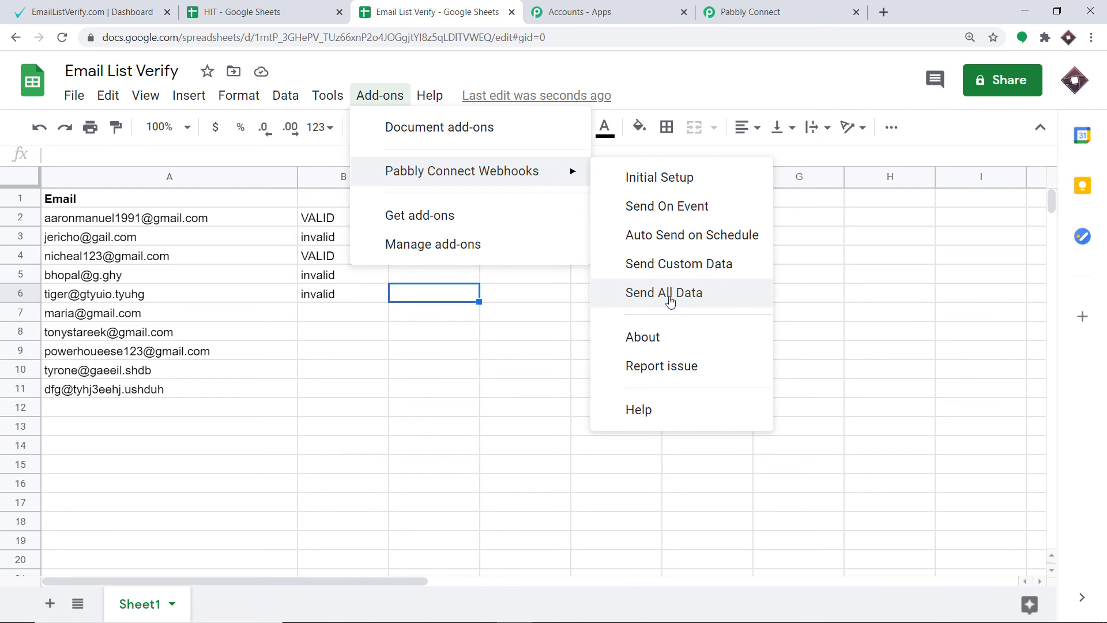
click(659, 214)
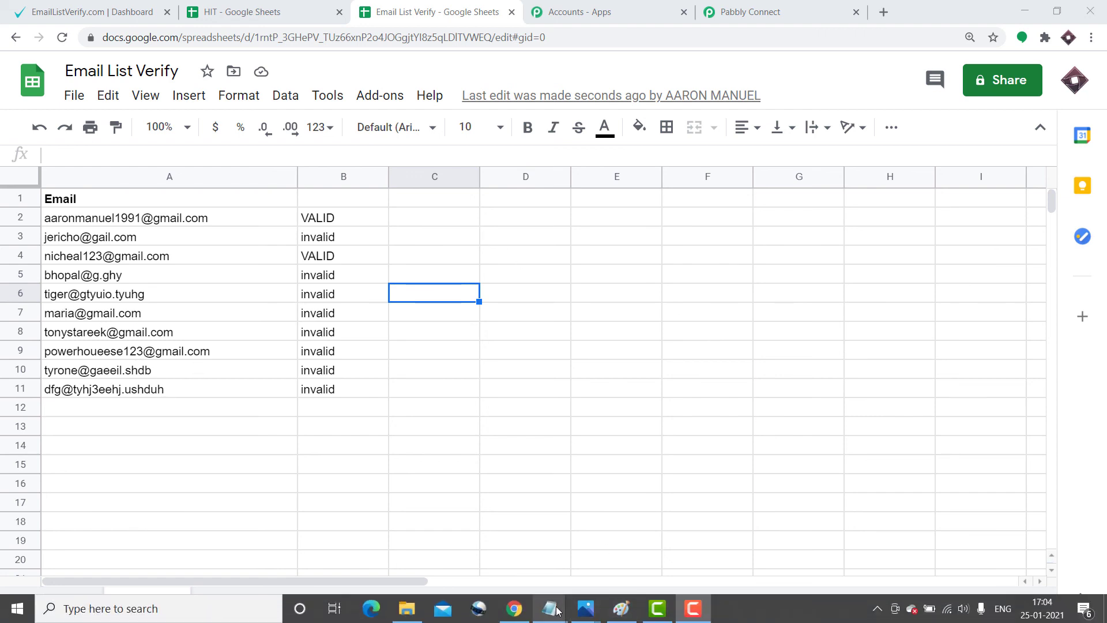
Copy the last two email addresses from the three-address Notepad note and paste them into cells A12 and A13.
mouse_move(557, 610)
mouse_move(575, 548)
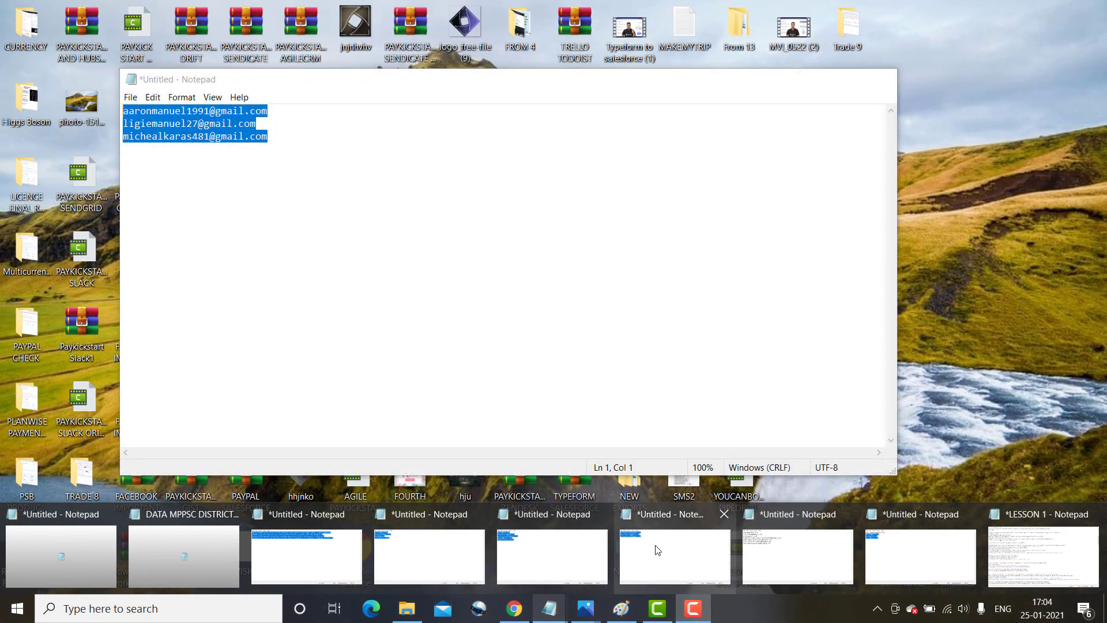
click(655, 548)
click(210, 137)
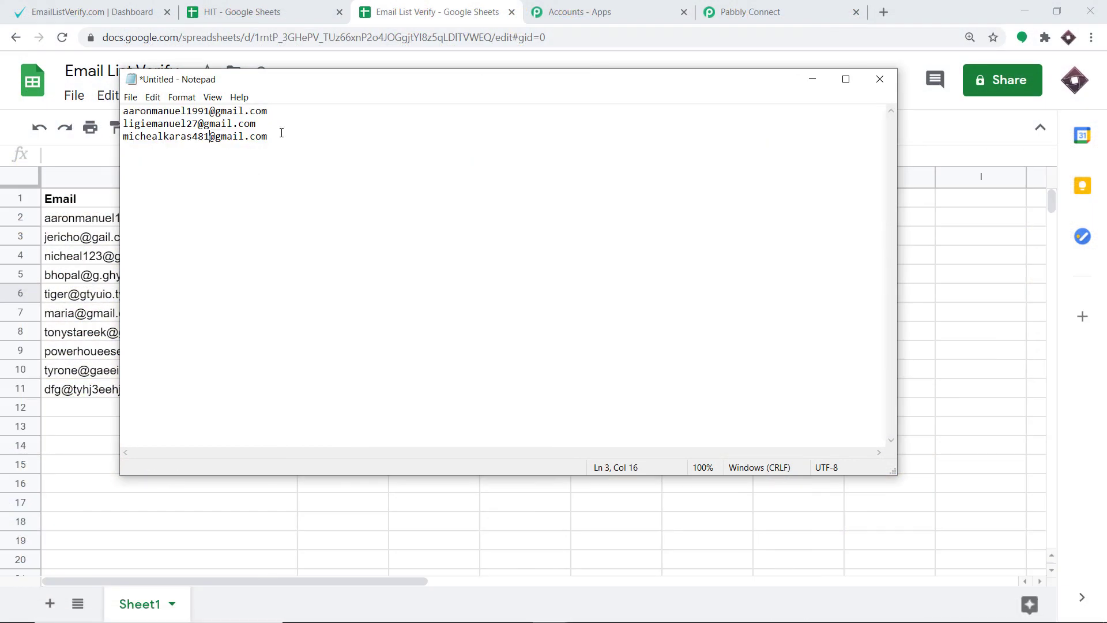
drag(281, 137, 124, 123)
right_click(155, 119)
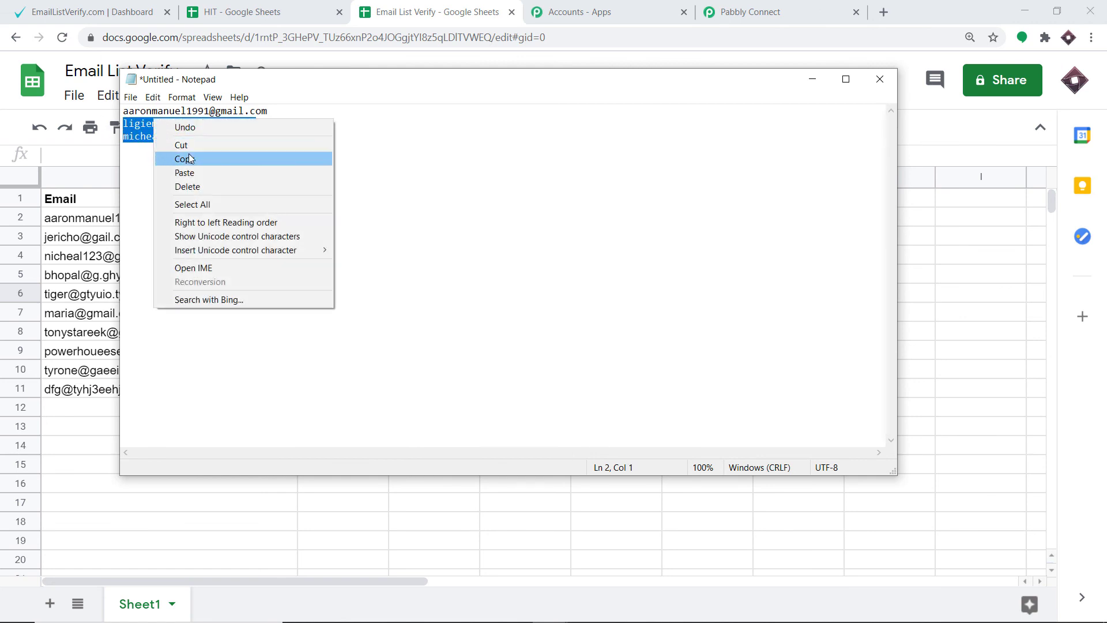
click(190, 159)
click(813, 79)
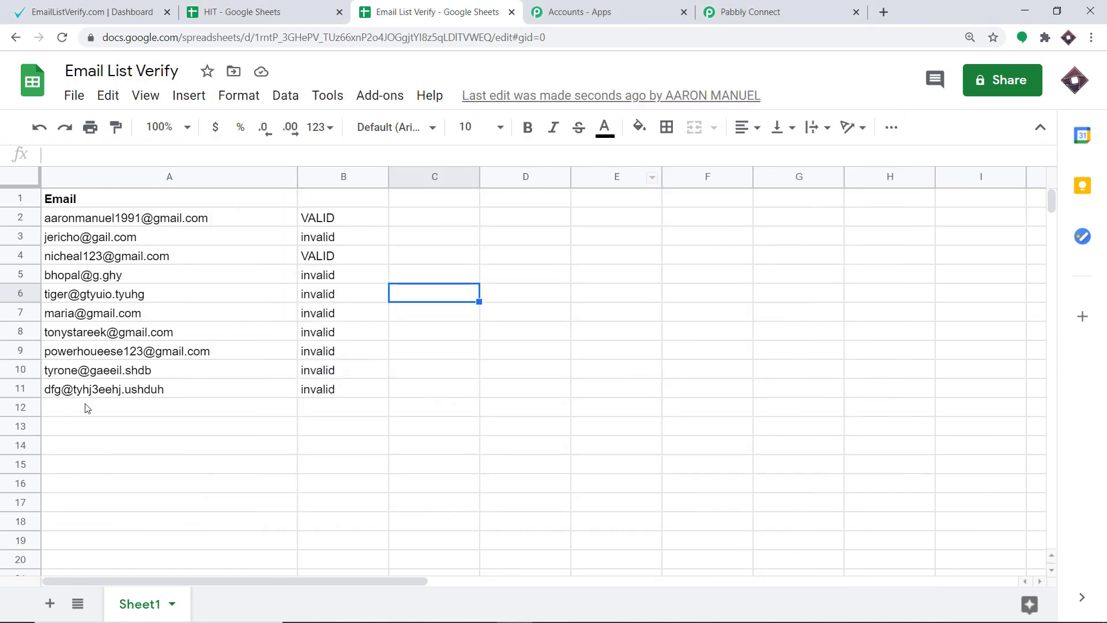
drag(86, 408, 108, 422)
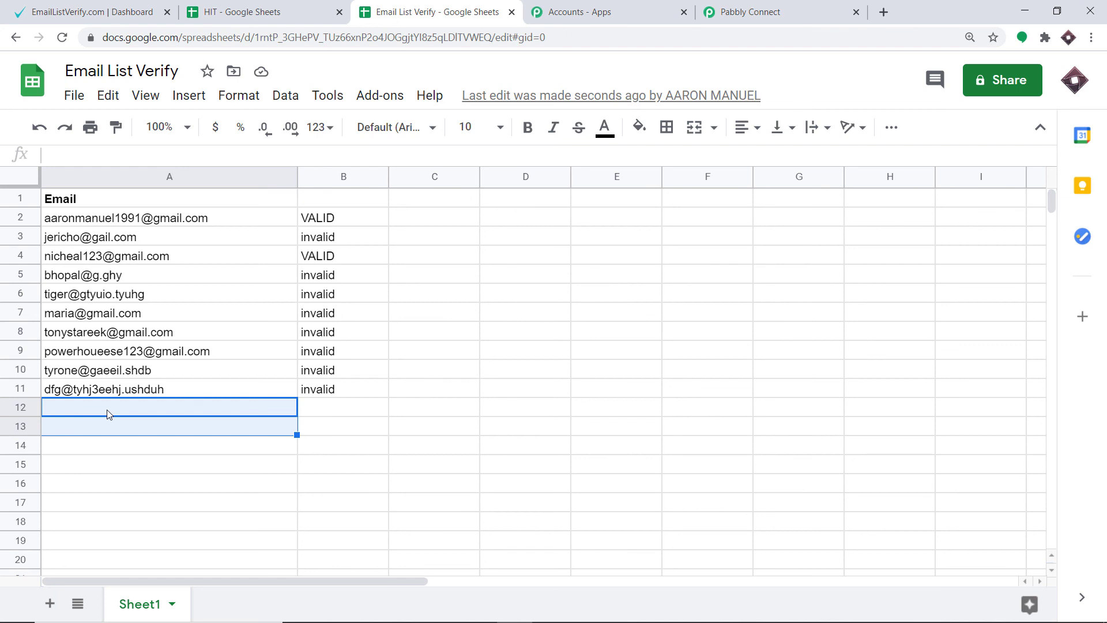
key(ctrl+v)
click(198, 484)
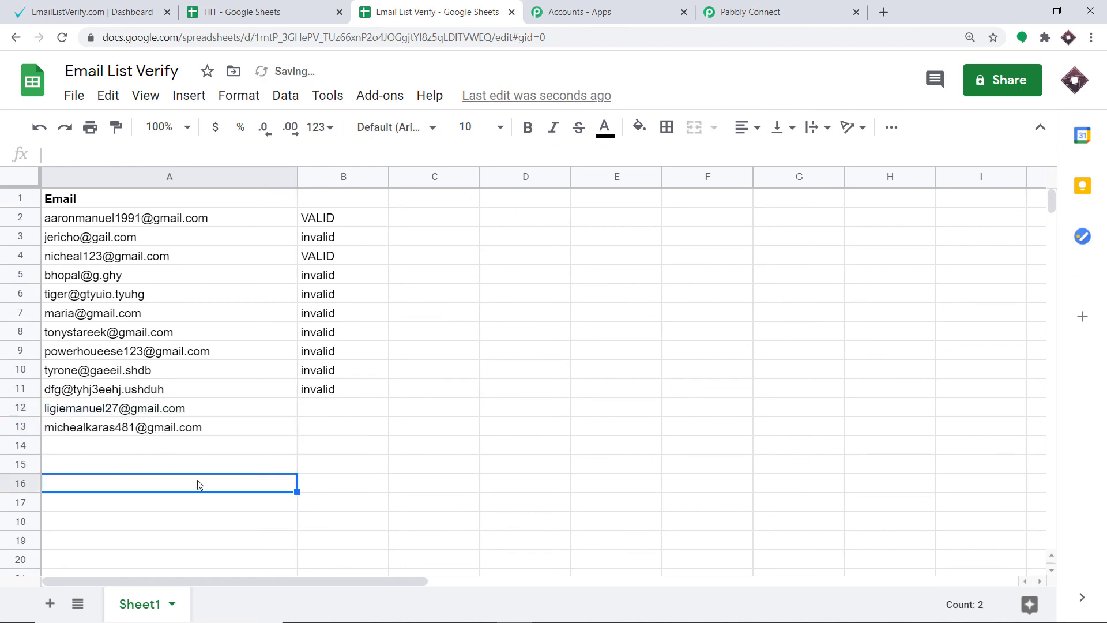